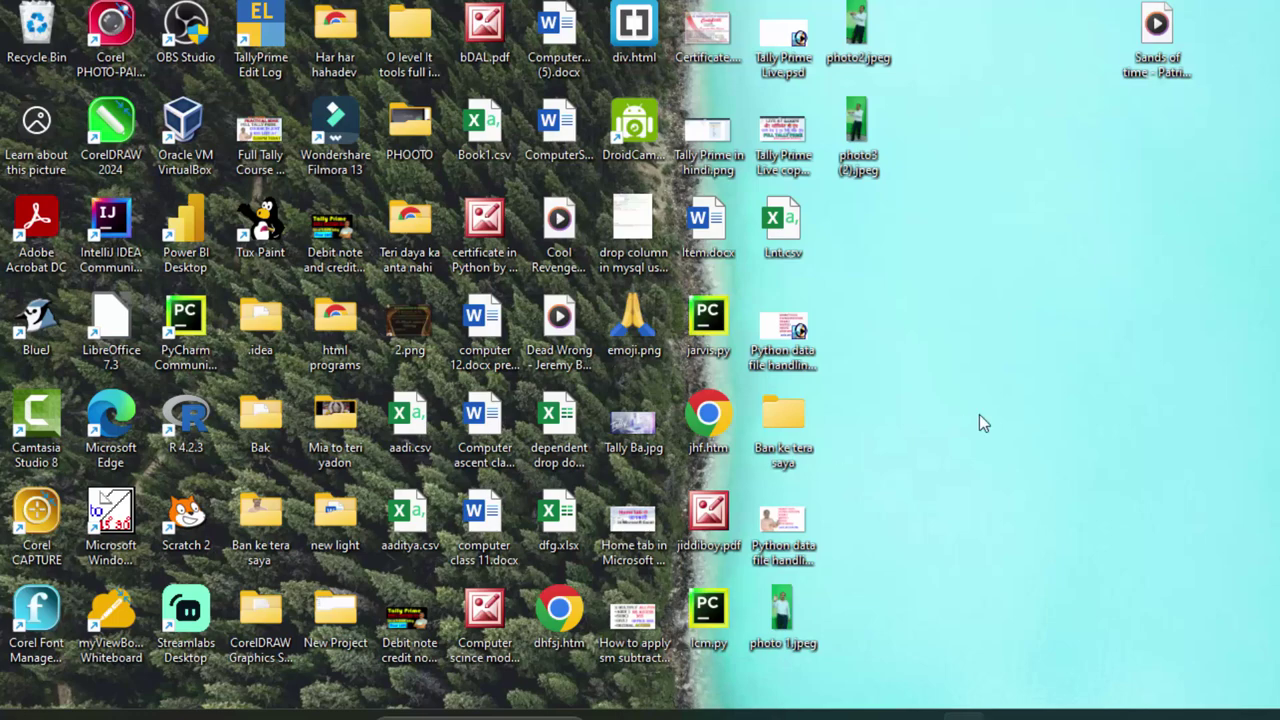
Refresh the desktop, then search 'exce' from the Start menu and launch Excel.
right_click(995, 230)
left_click(1022, 294)
key("super")
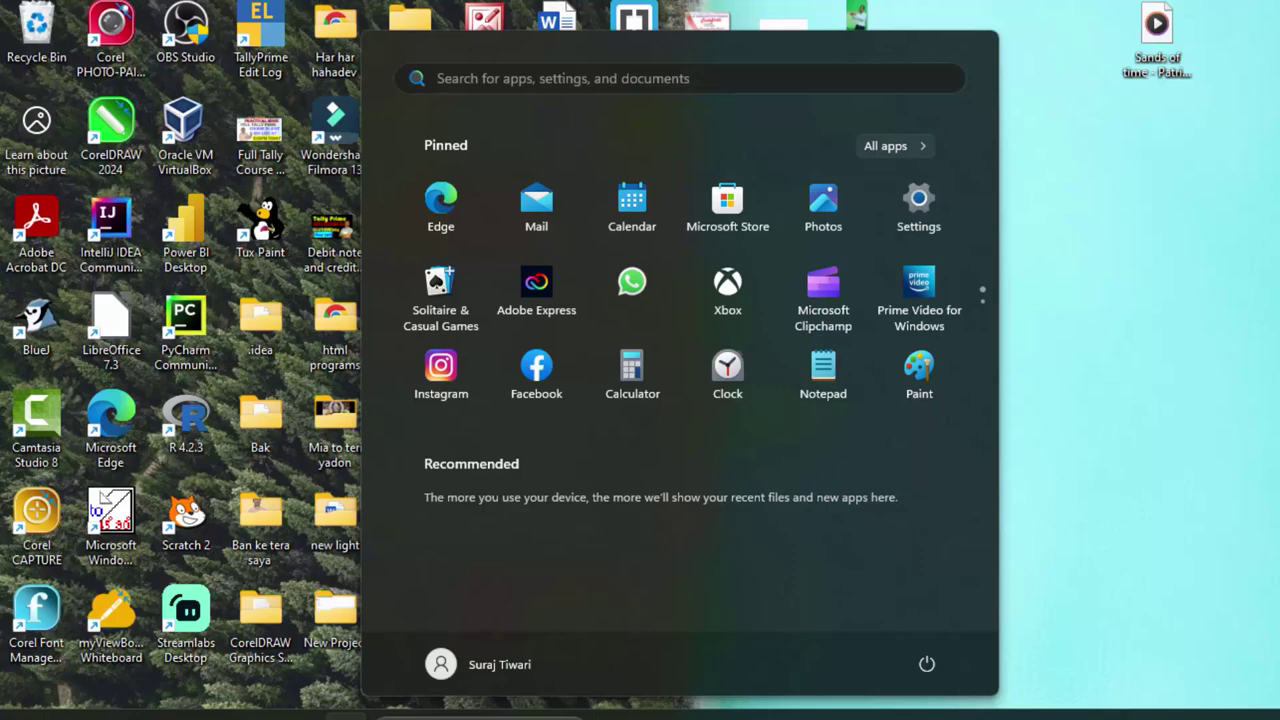
type("e")
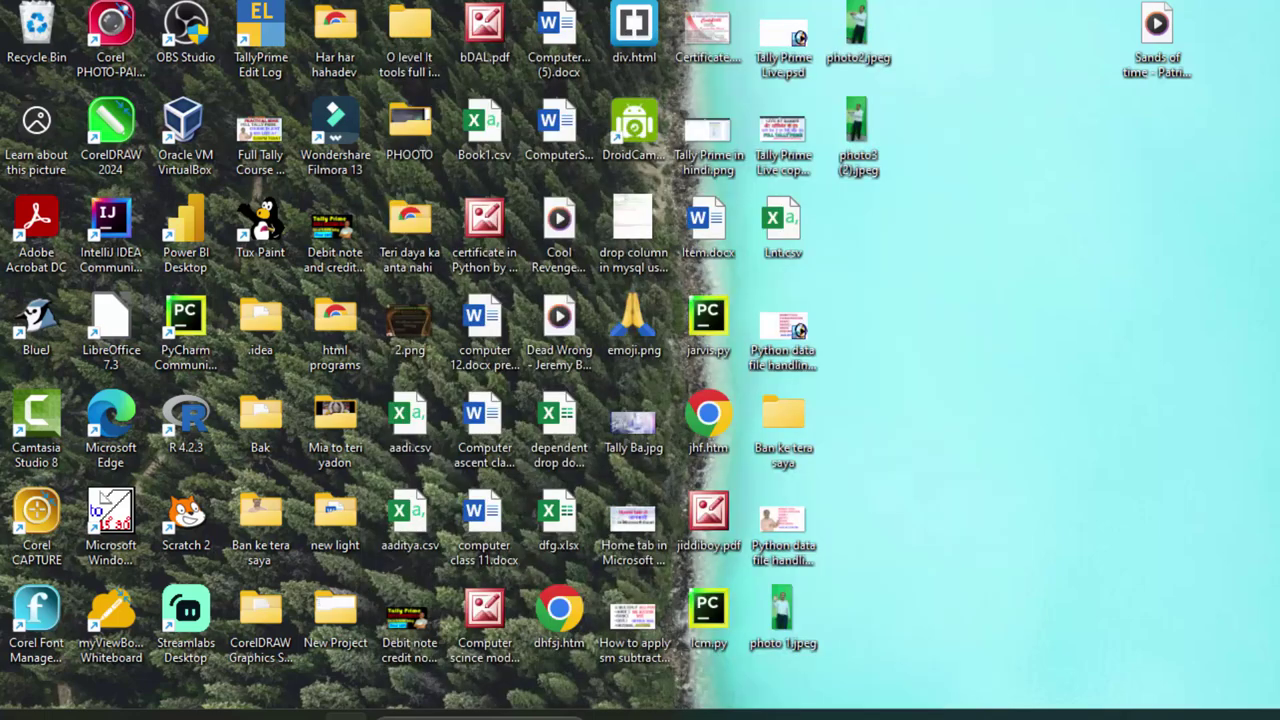
type("xce")
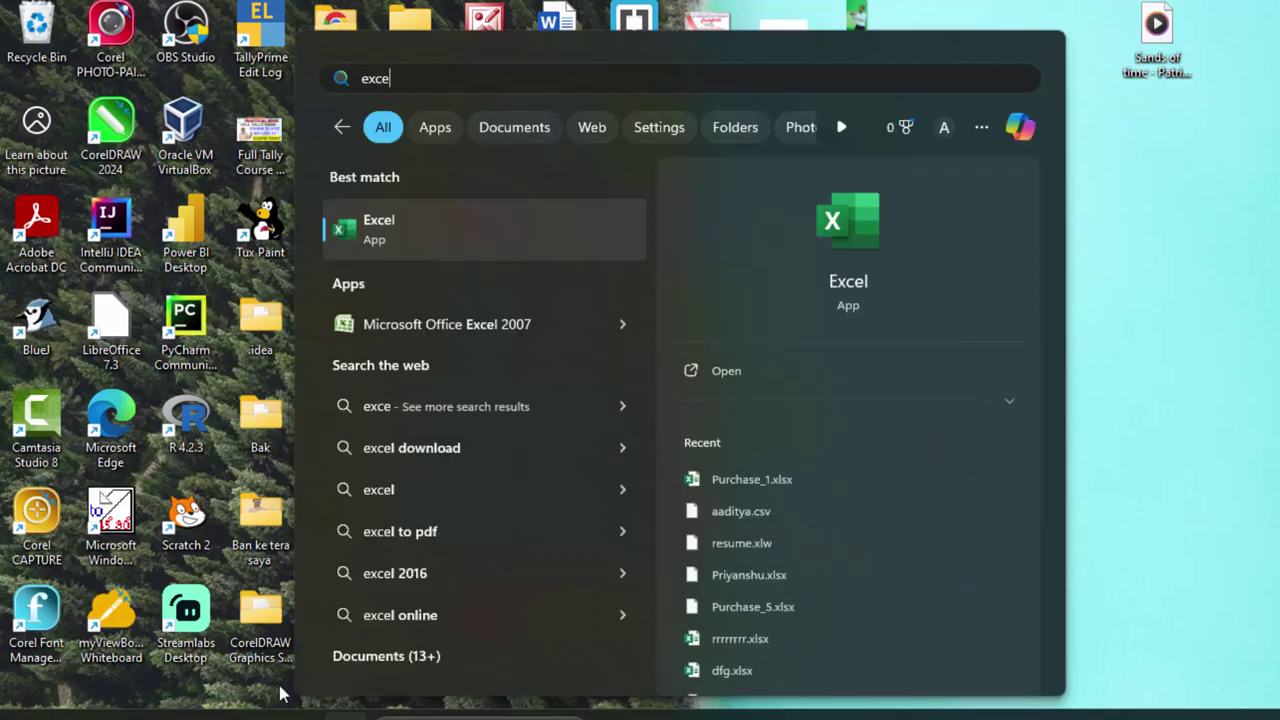
left_click(624, 224)
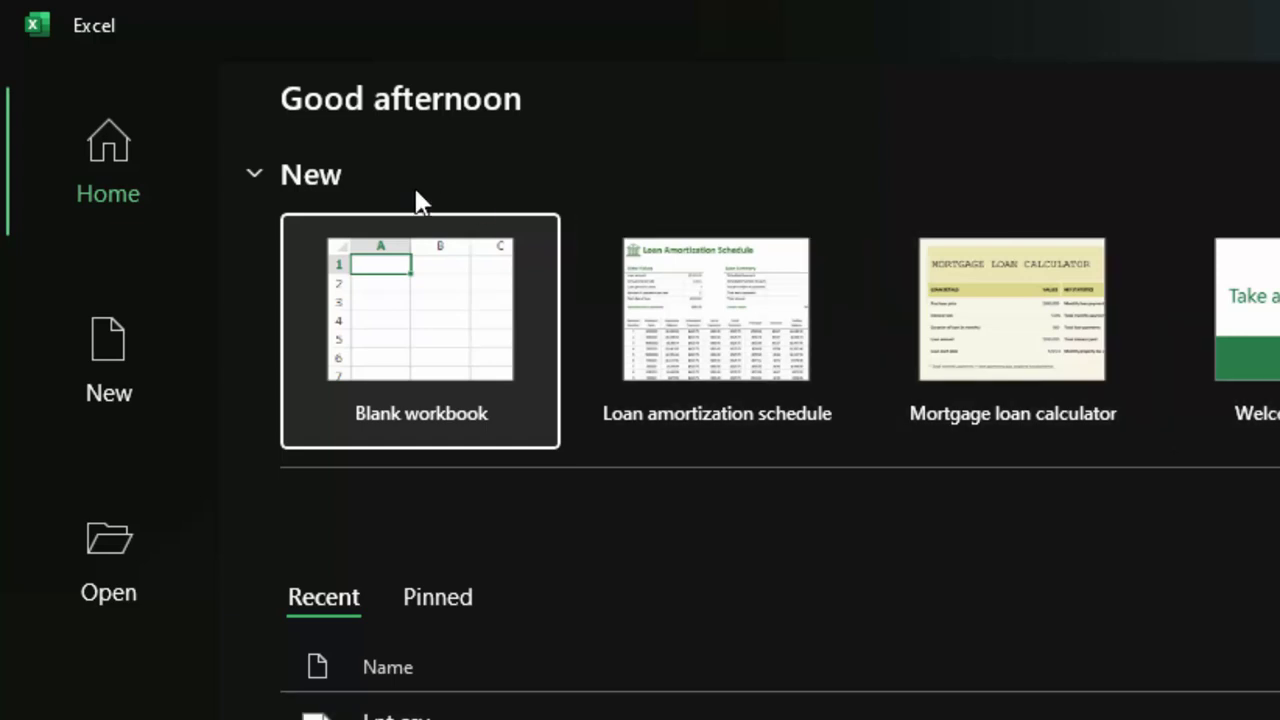
Create a blank workbook and enter headers Name of Product, Price, Qty and Total in A1:D1.
left_click(414, 305)
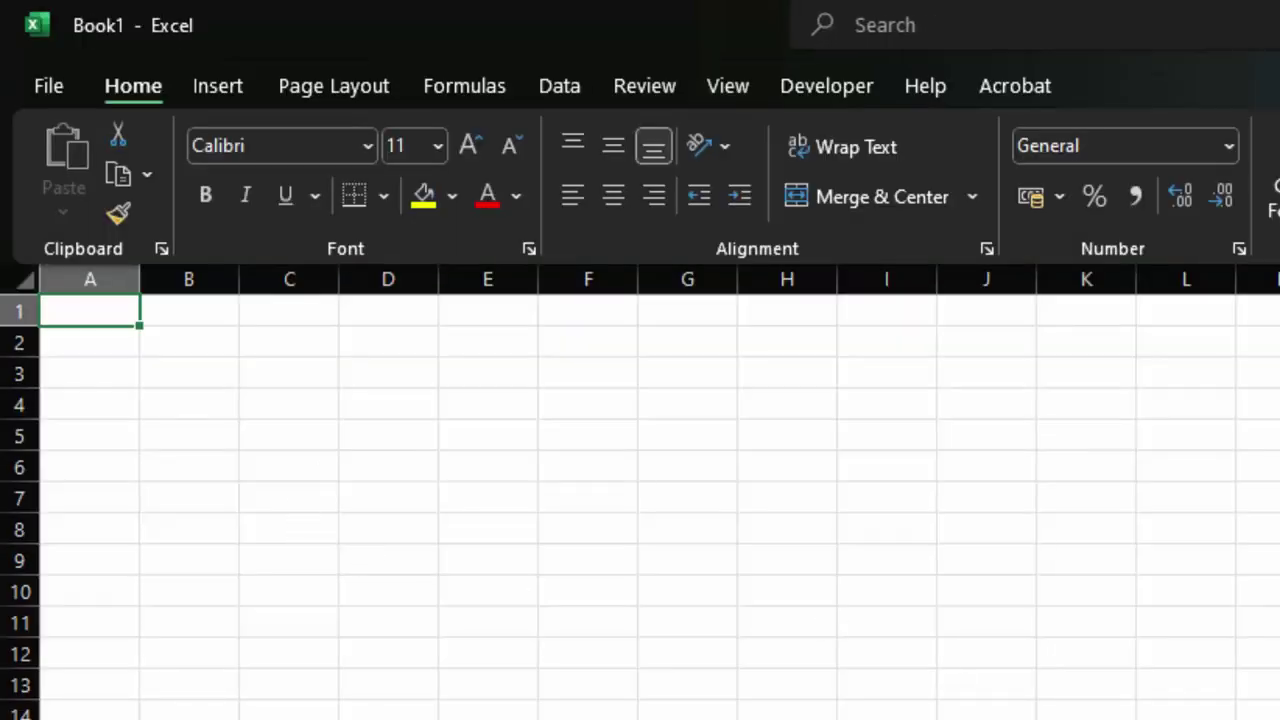
scroll(640, 492, "up", 4)
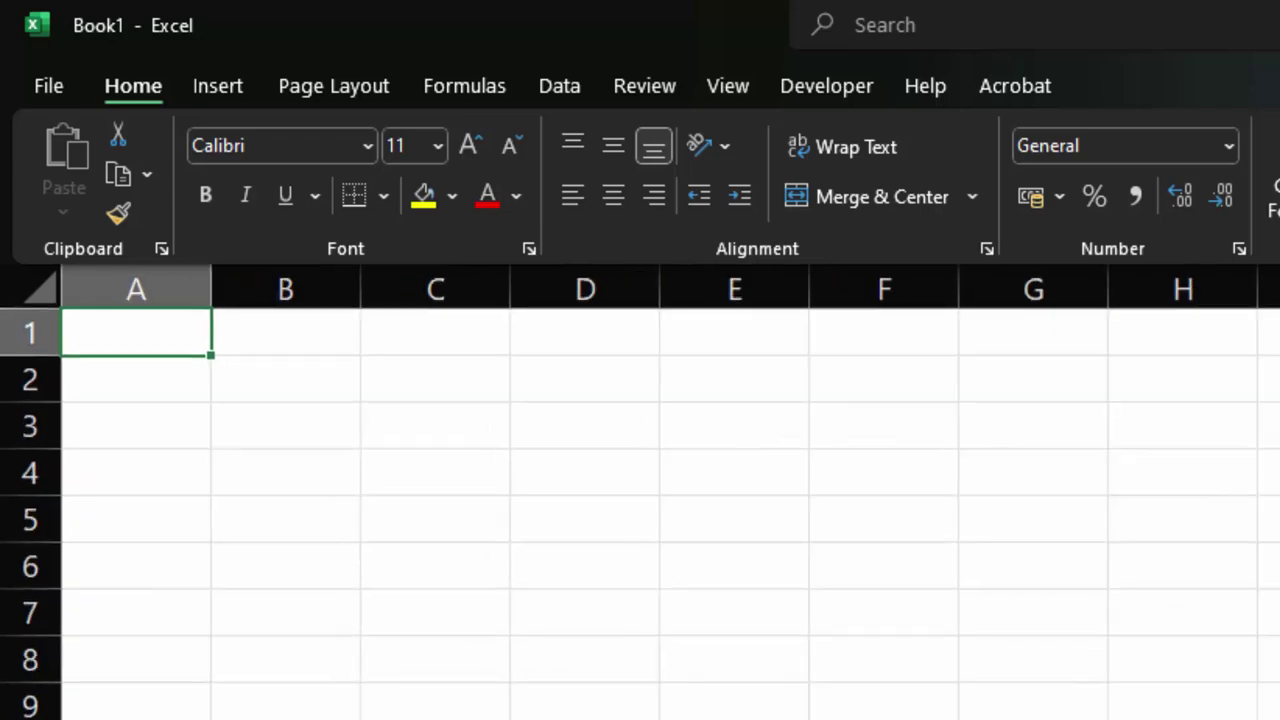
type("N")
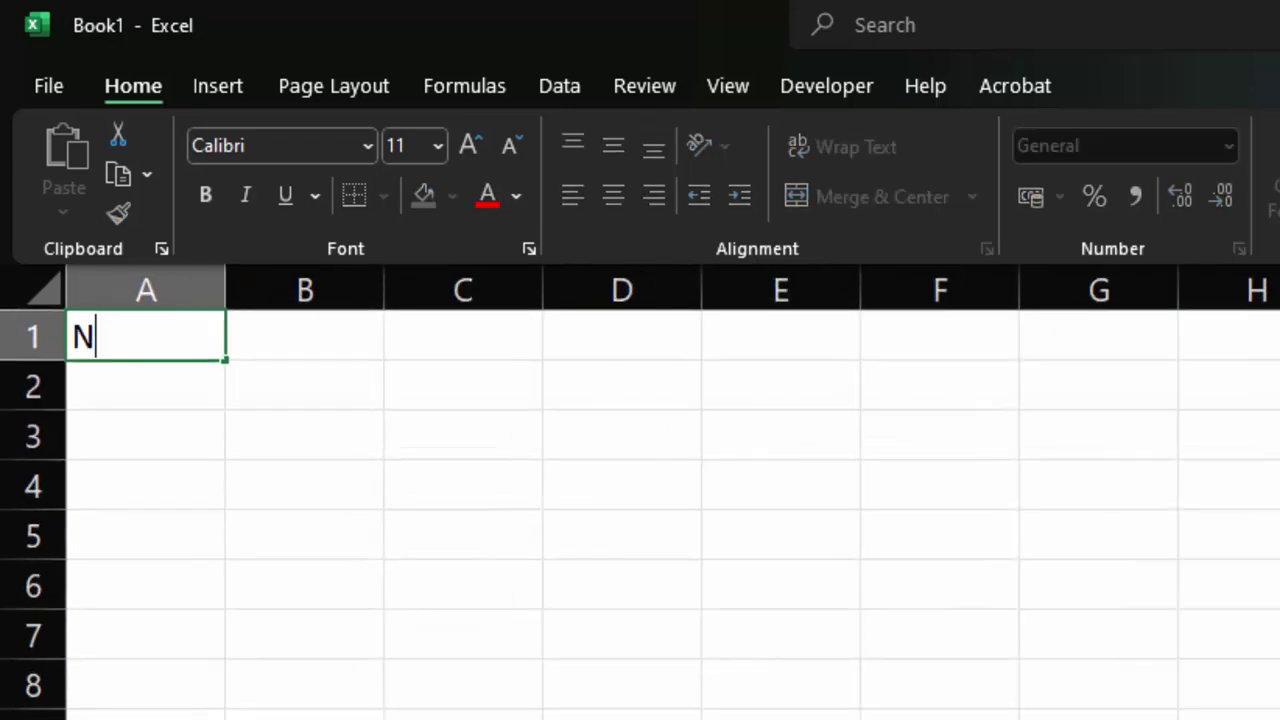
type("ame ")
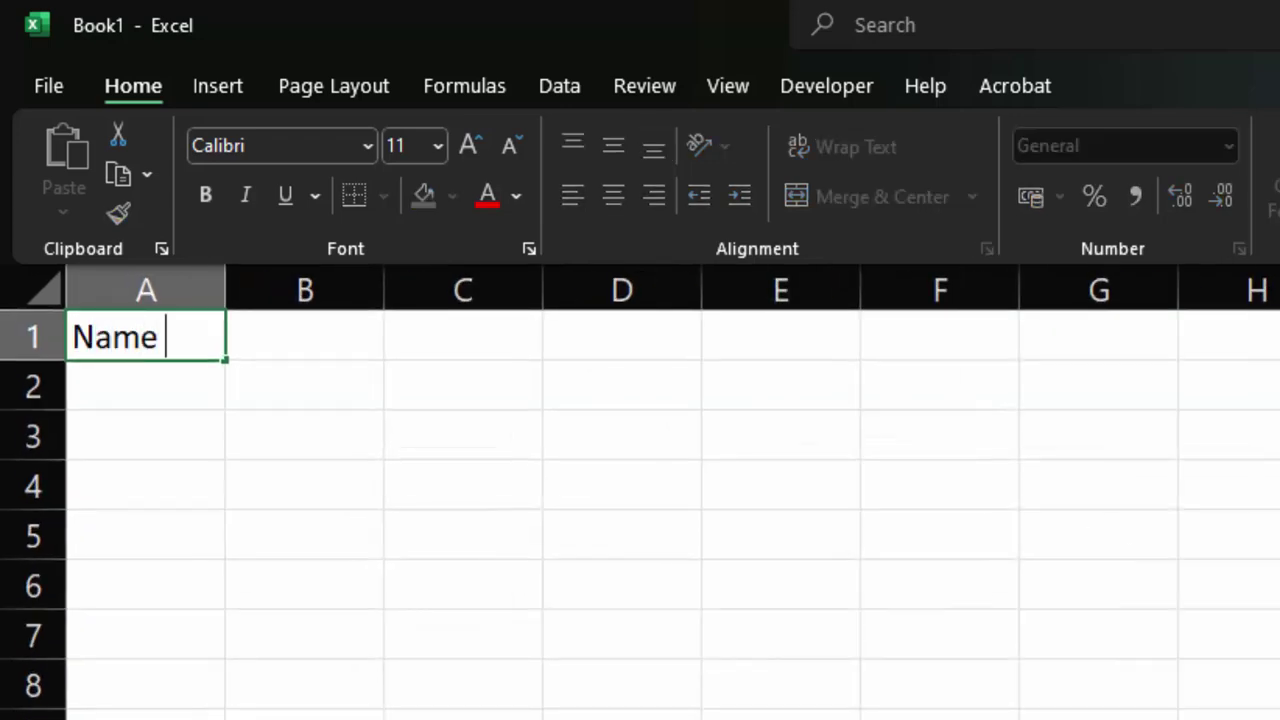
type("O")
key("BackSpace")
type("of ")
type("Pro")
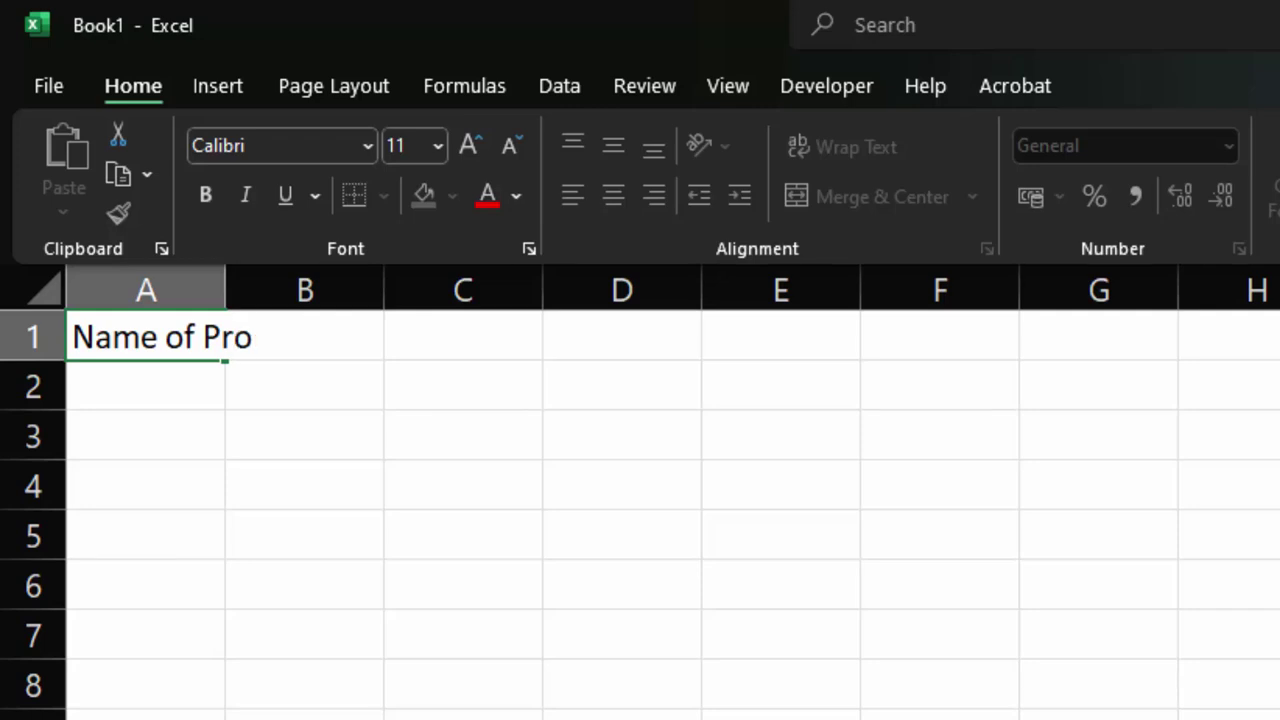
type("d")
type("uct")
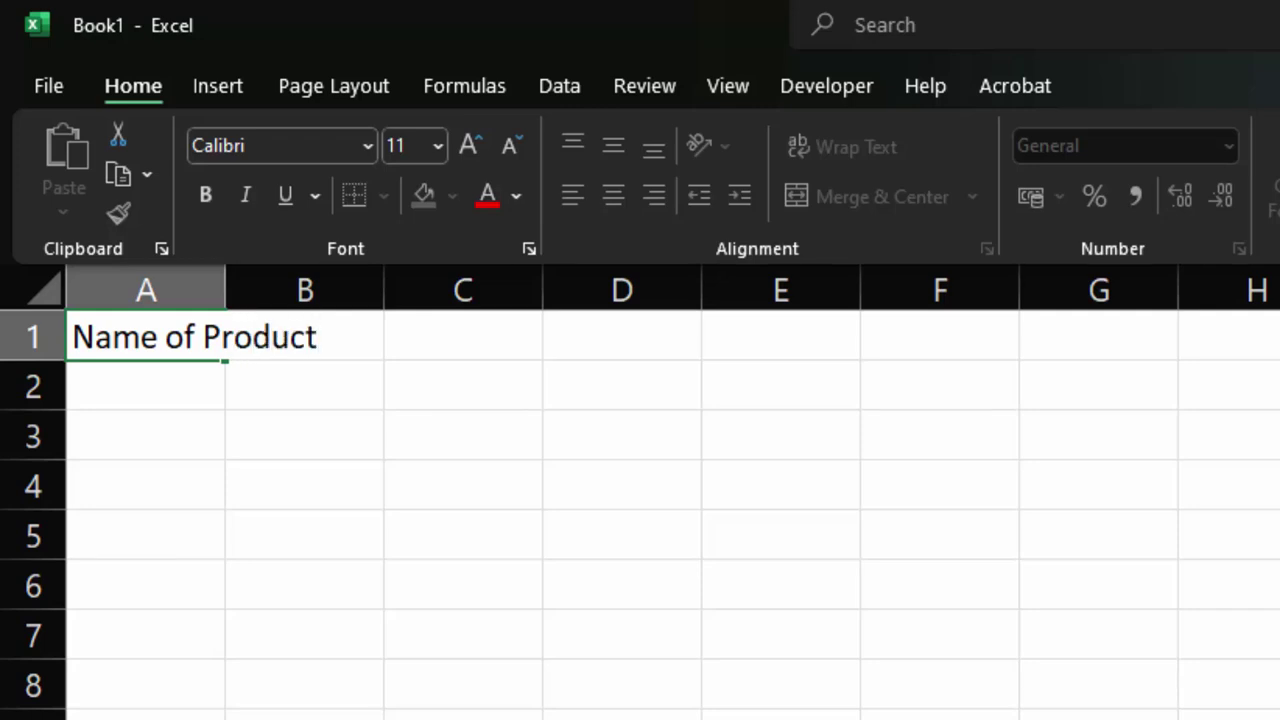
left_click(379, 541)
left_click(355, 334)
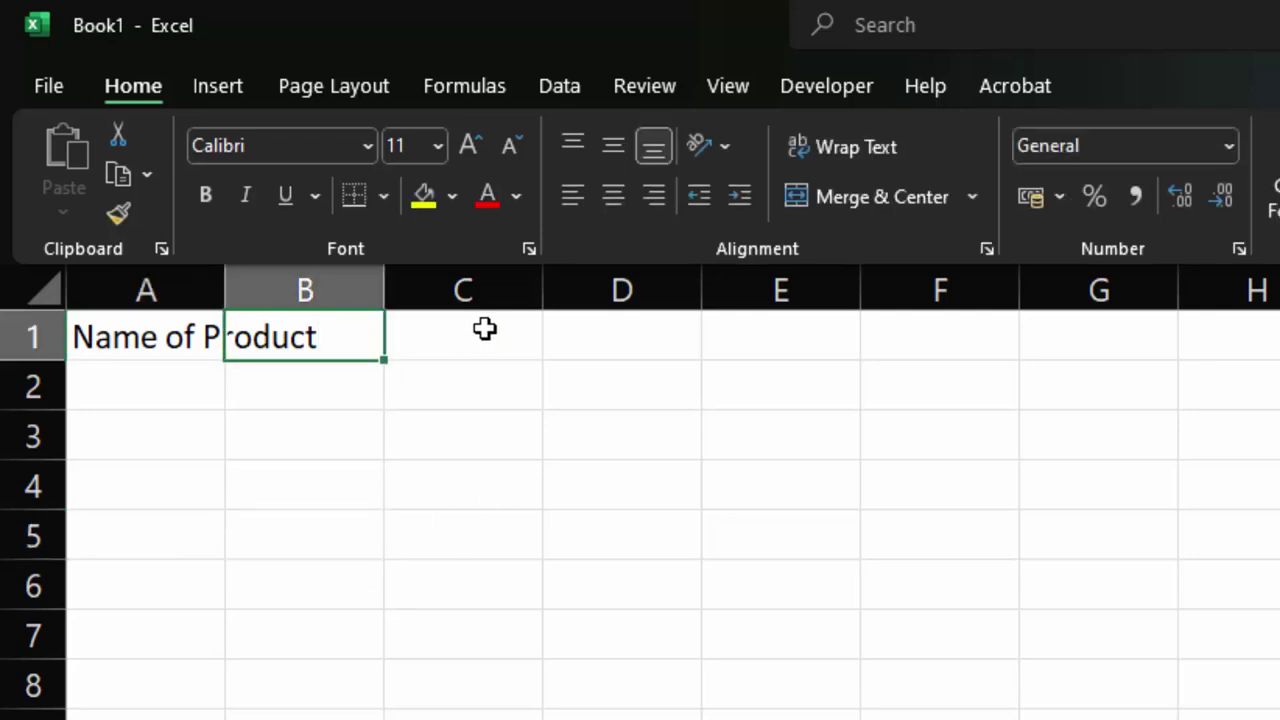
type("Pr")
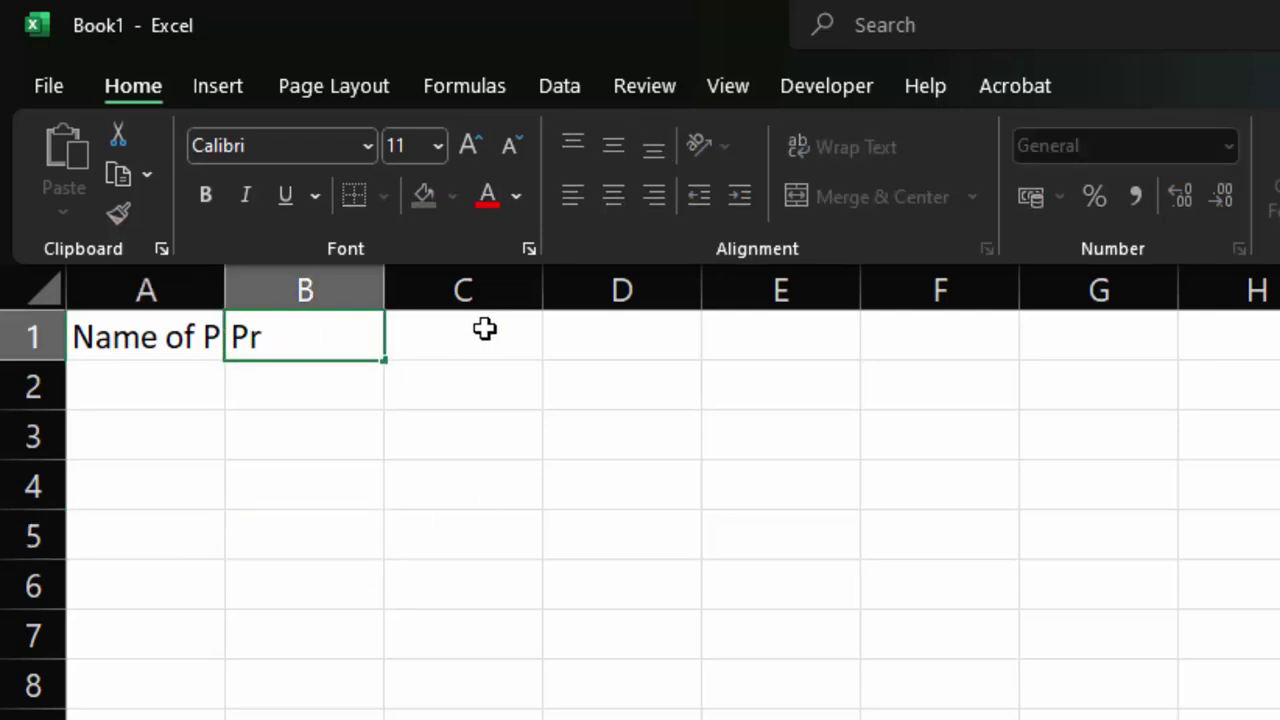
type("ice")
left_click(484, 329)
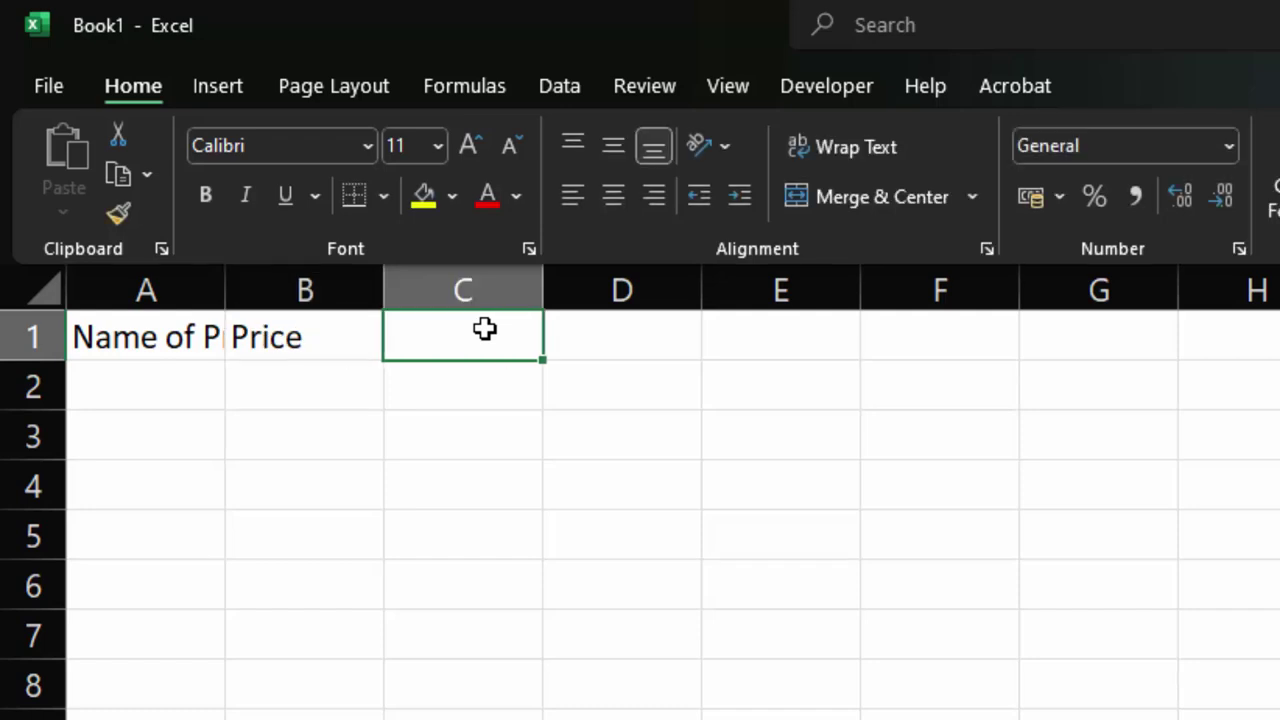
type("Qty")
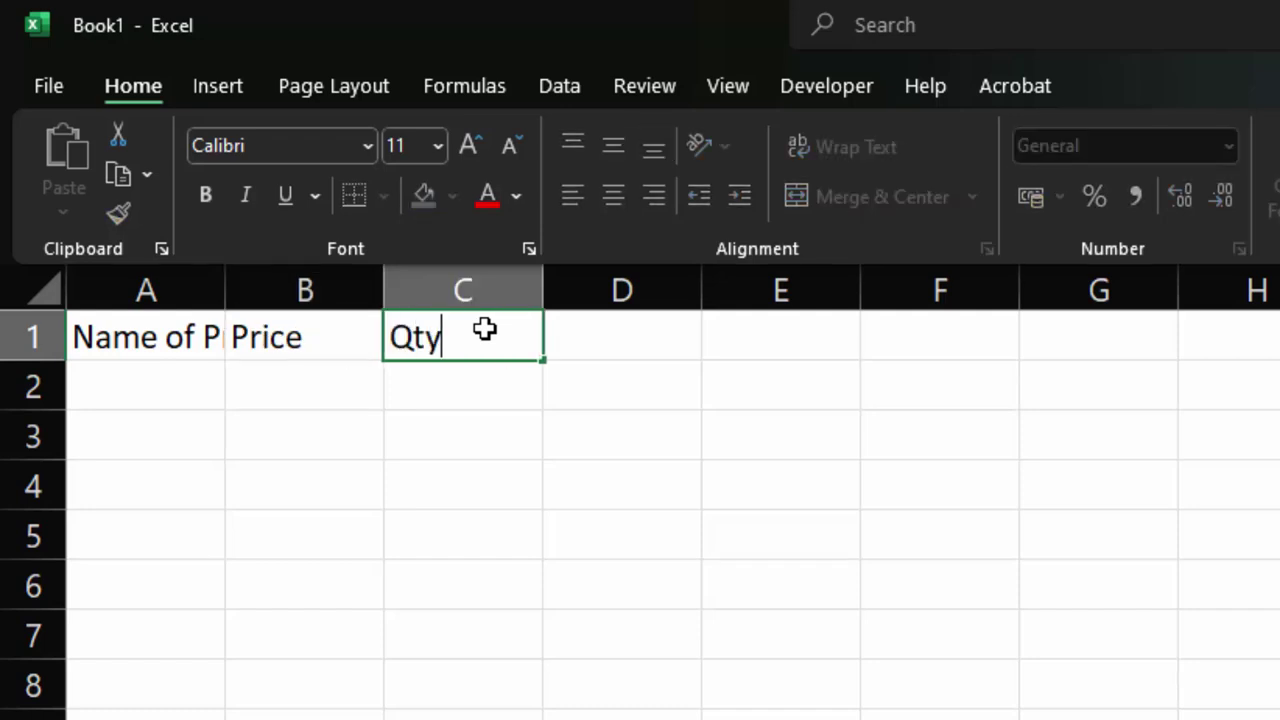
key("Tab")
type("To")
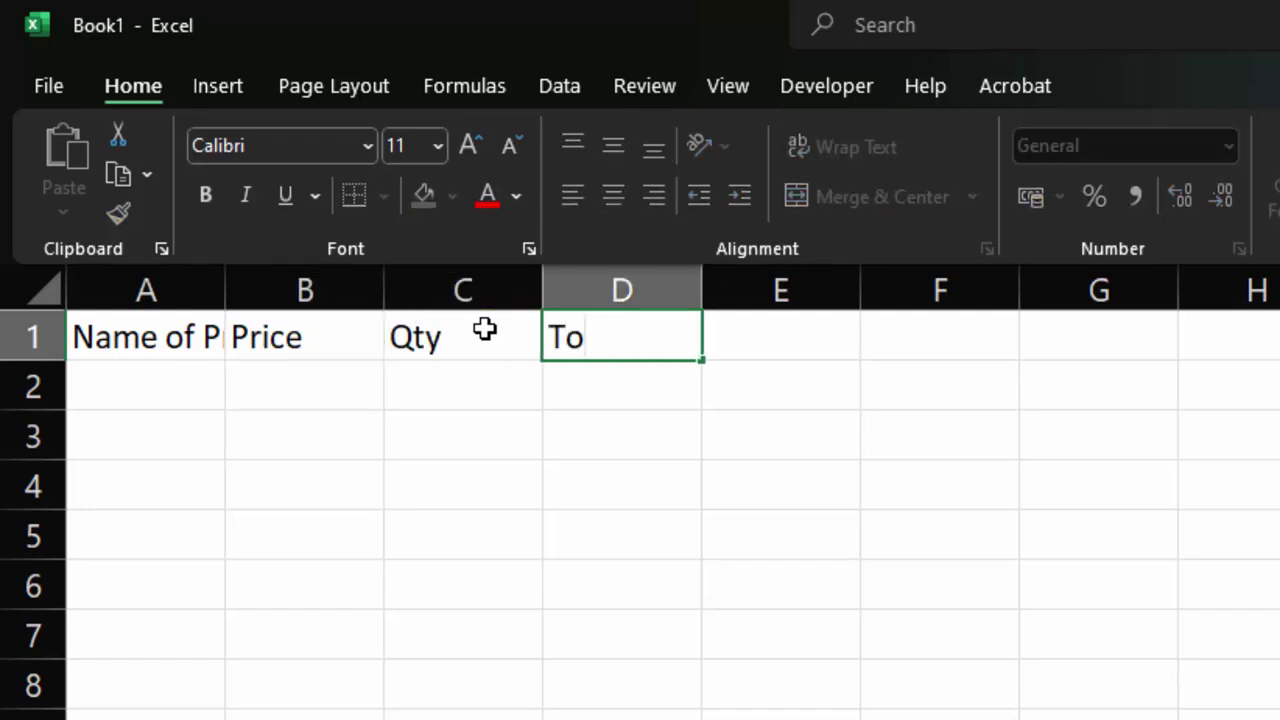
type("tal")
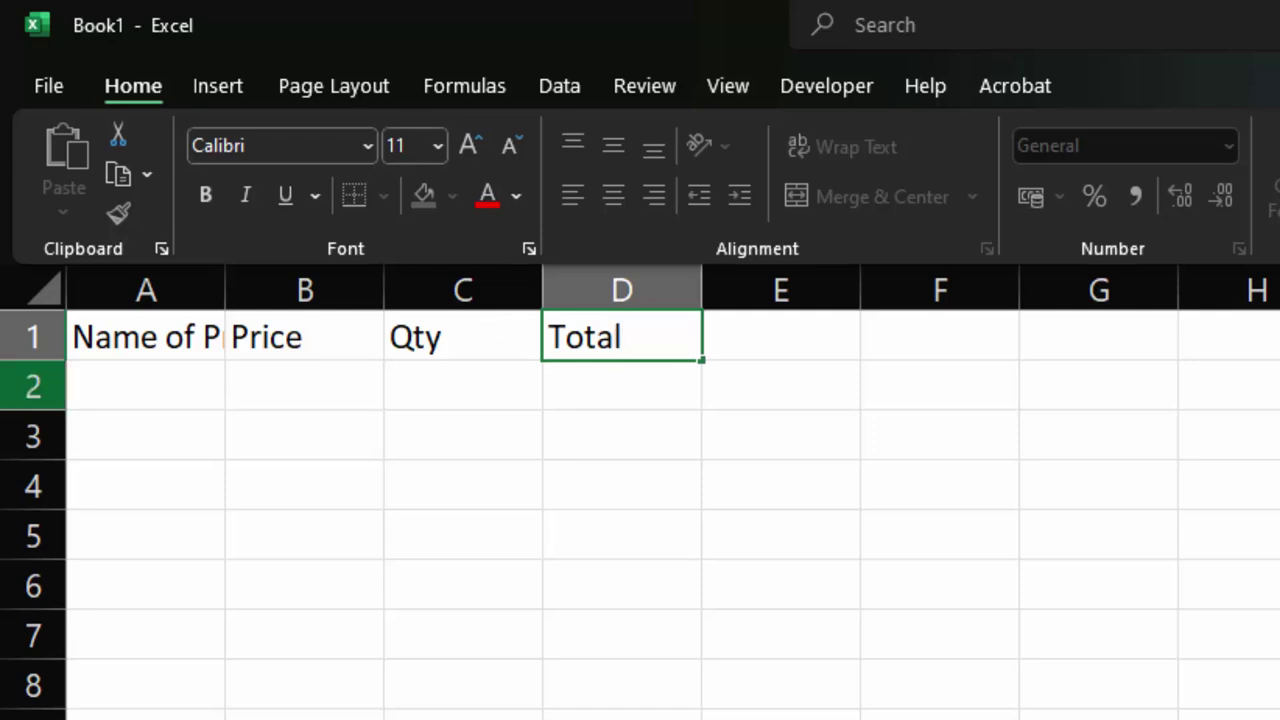
Select the product name cells from A2 down column A and open Data Validation settings.
left_click_drag(144, 392, 175, 712)
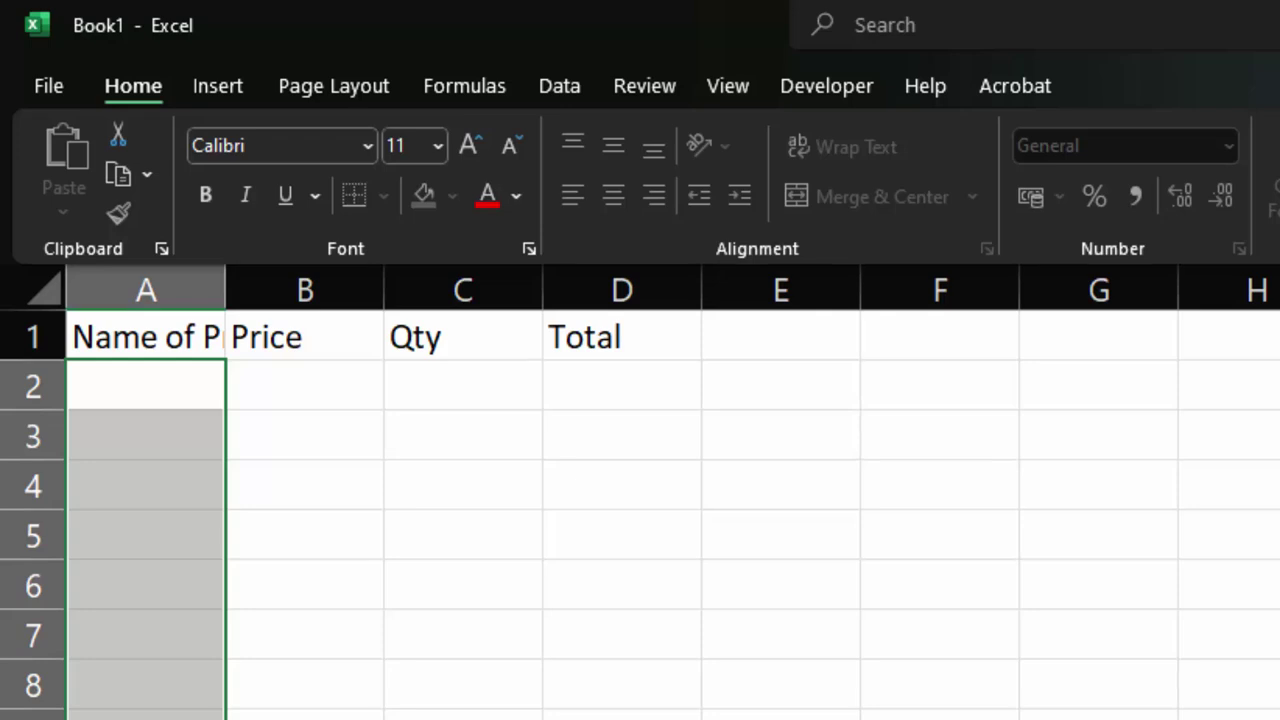
left_click(560, 85)
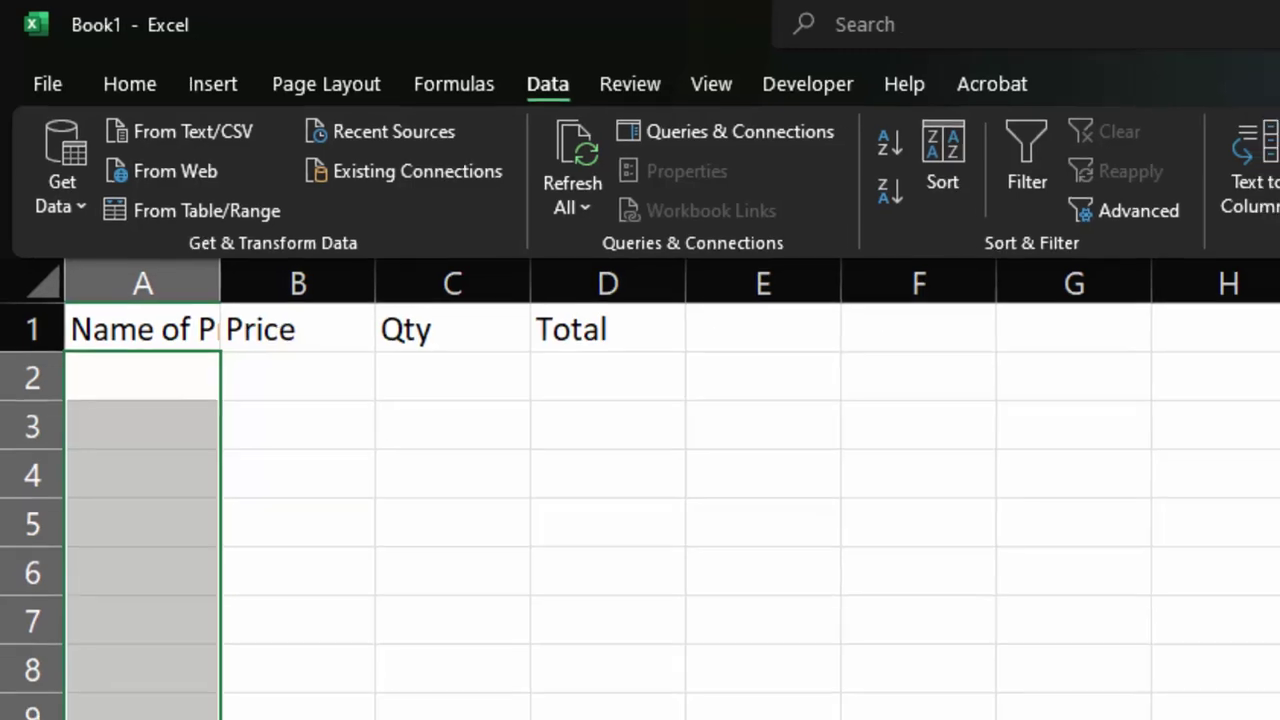
left_click(1197, 186)
left_click(1091, 200)
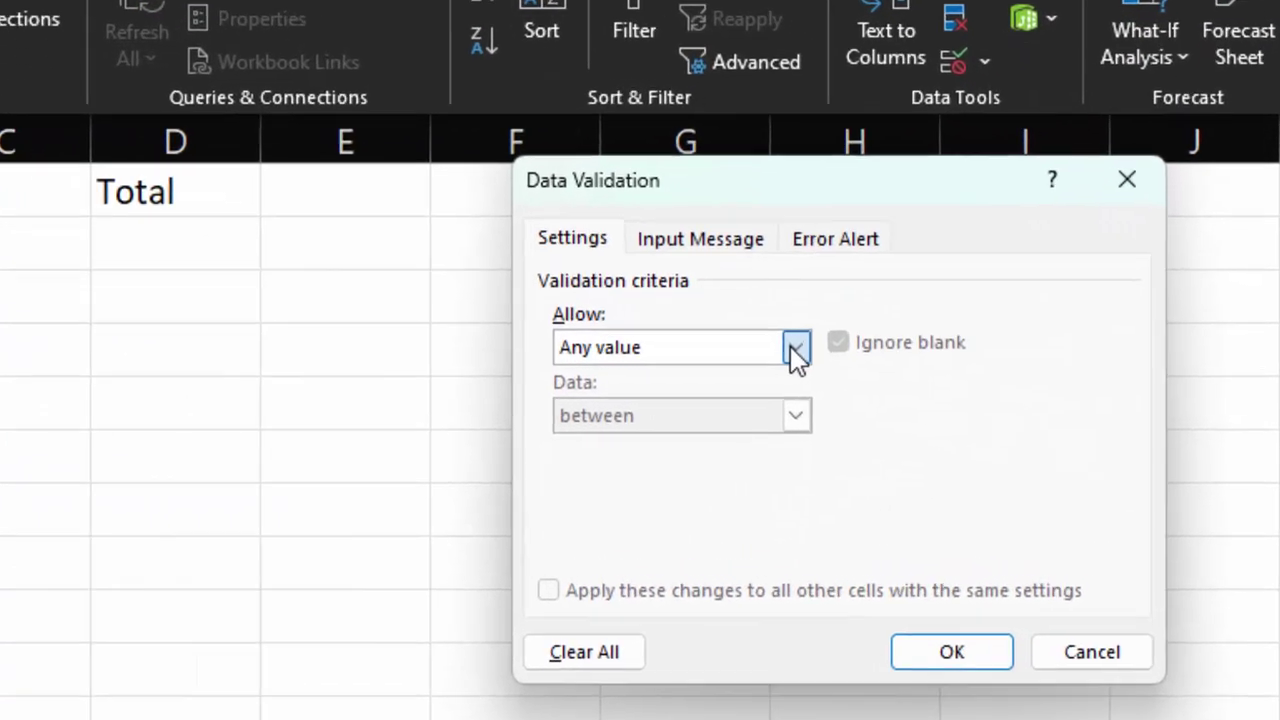
Allow a List with source Keyboard,Mouse,Monitor,CPU,RAM,HDD,SSD for the product name cells.
left_click(929, 372)
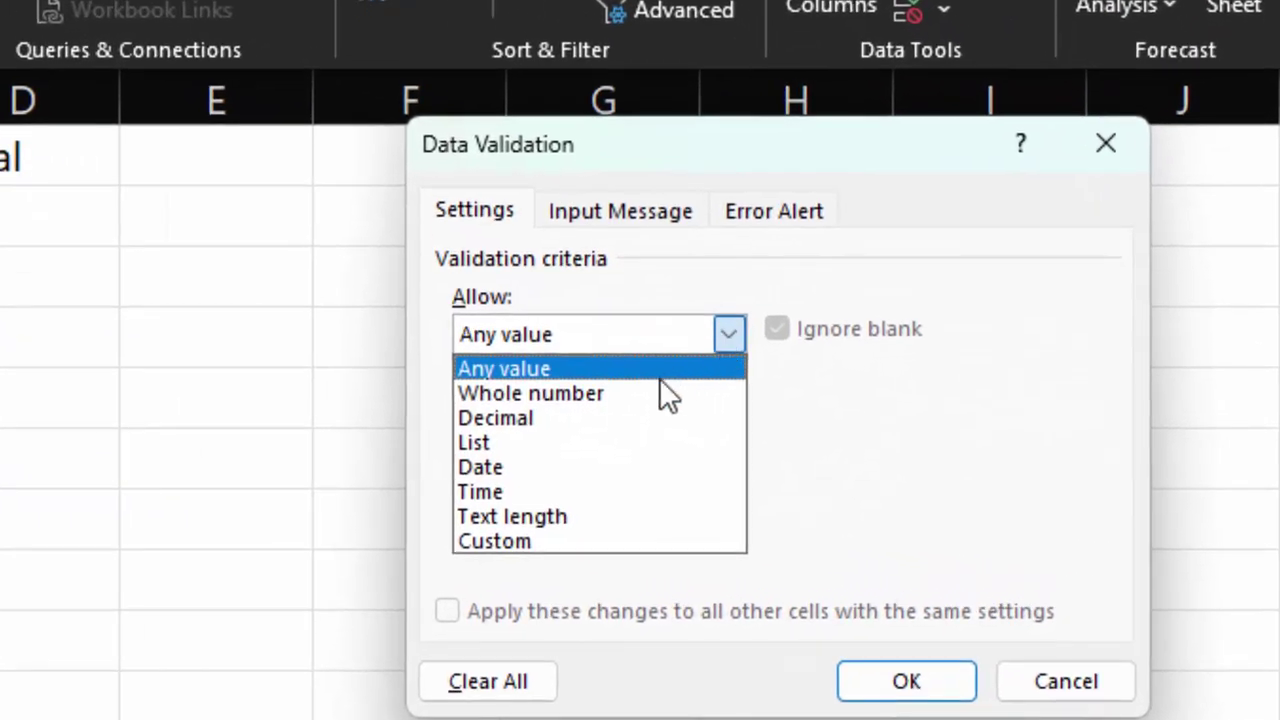
left_click(618, 443)
left_click(566, 481)
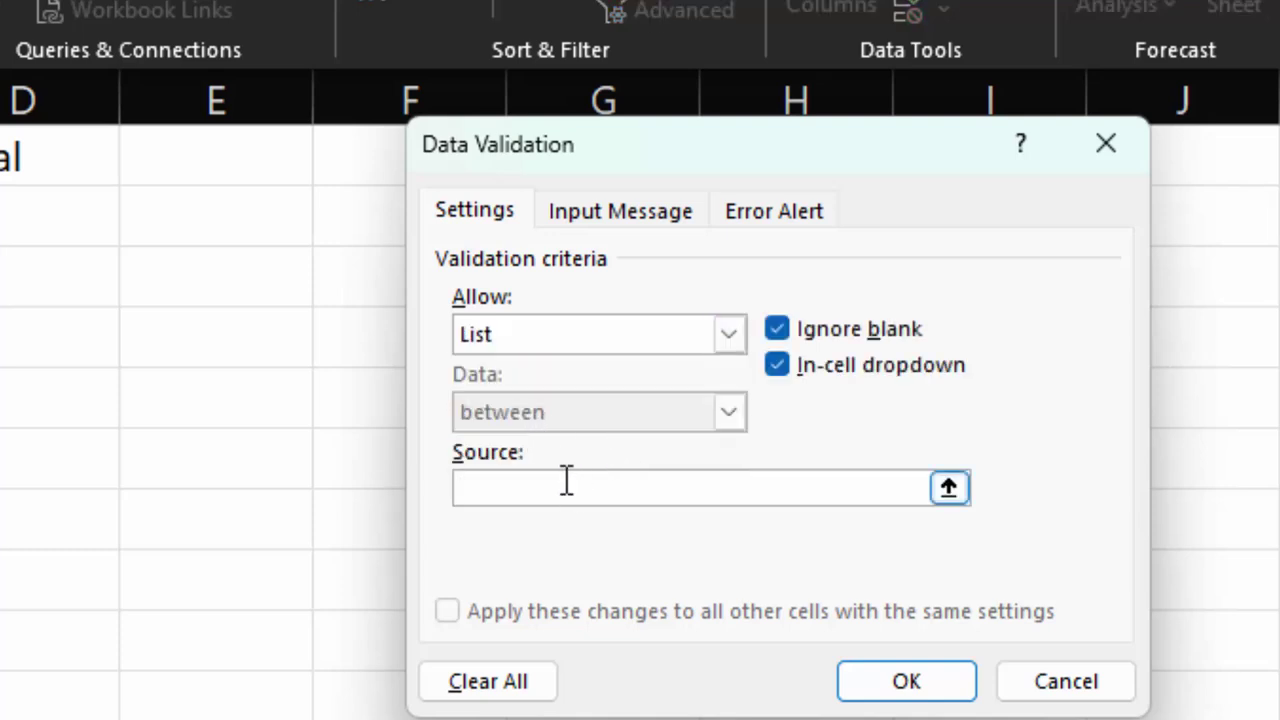
type("K")
type("eyboa")
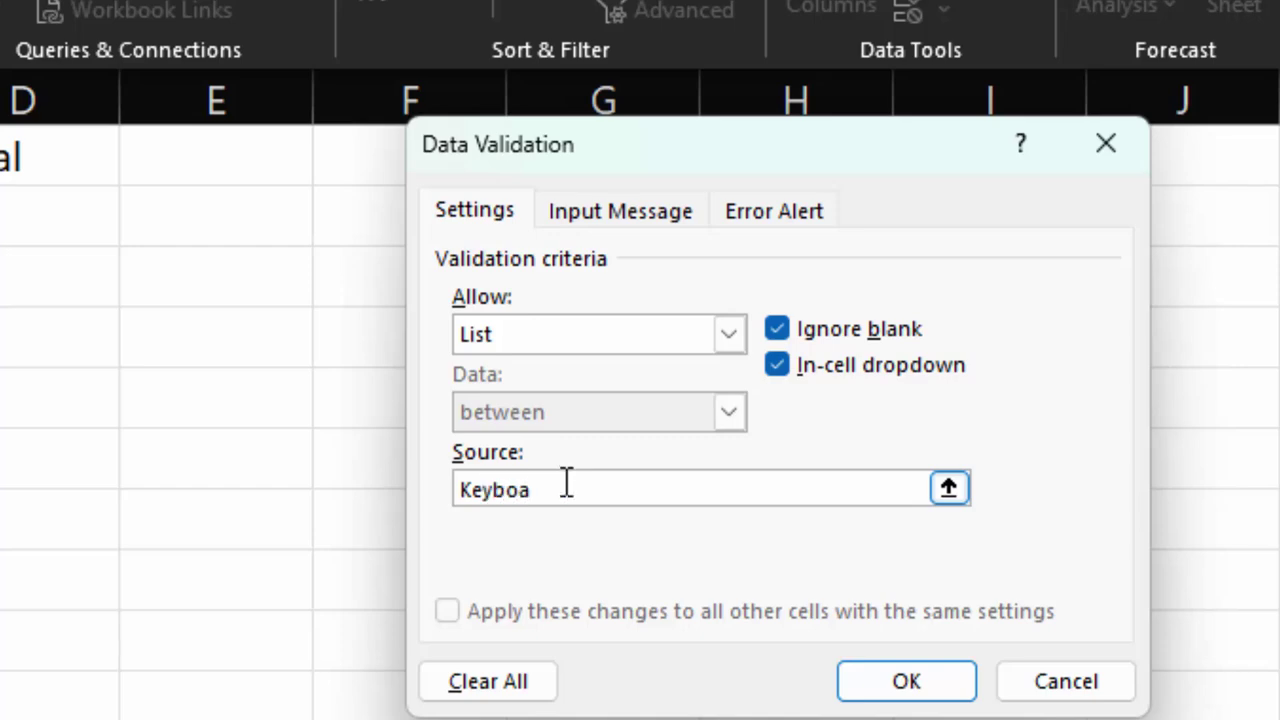
type("rd,")
type("Mouse")
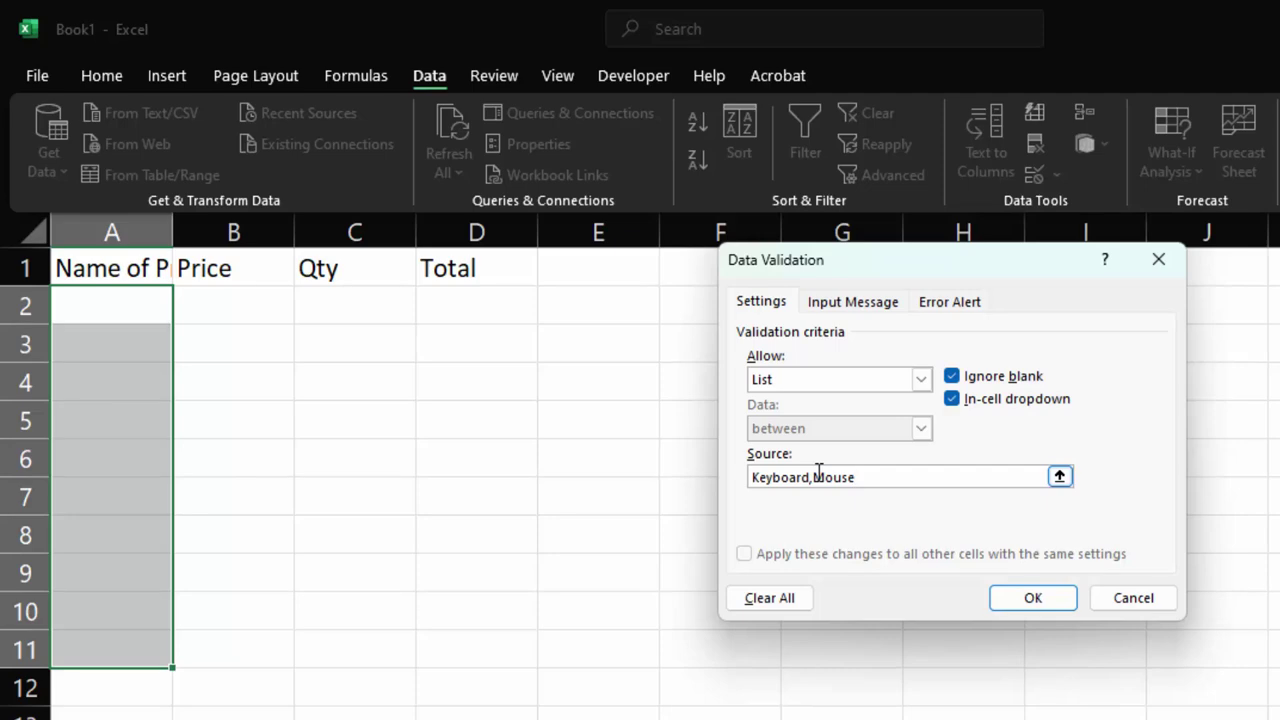
type(",")
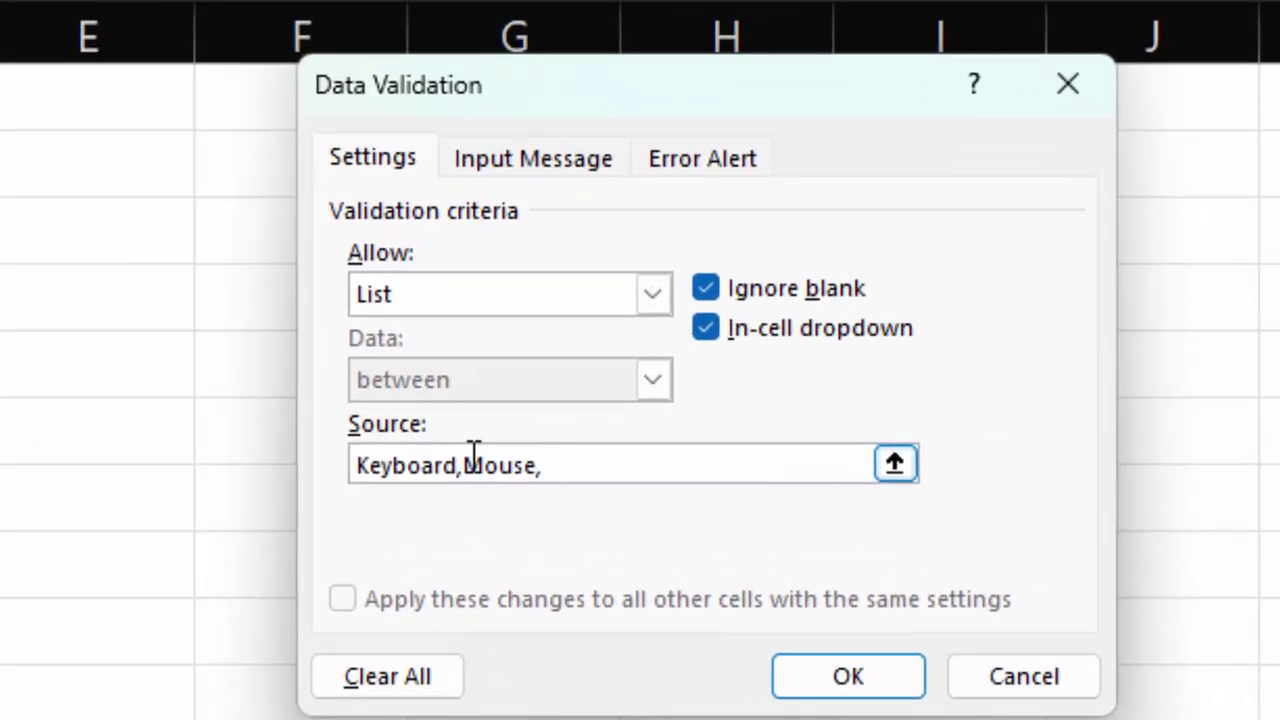
type("Monito")
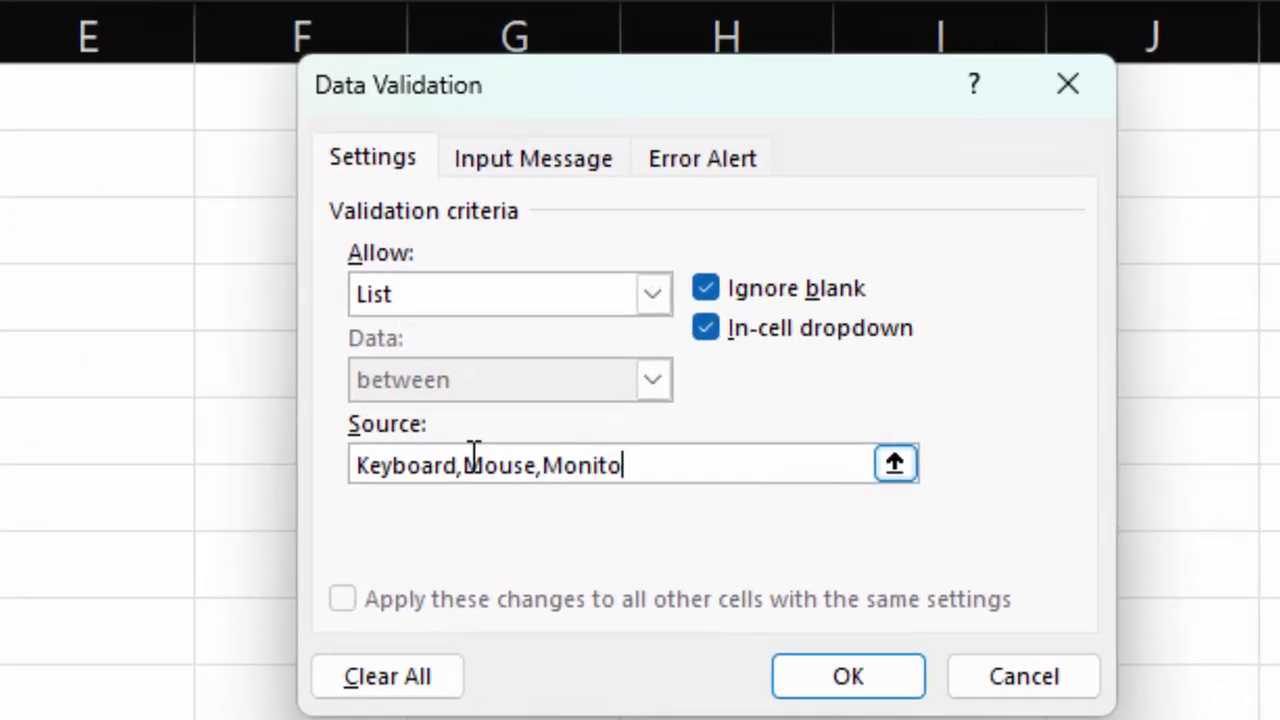
type("r,")
type("CP,")
type("RAM,")
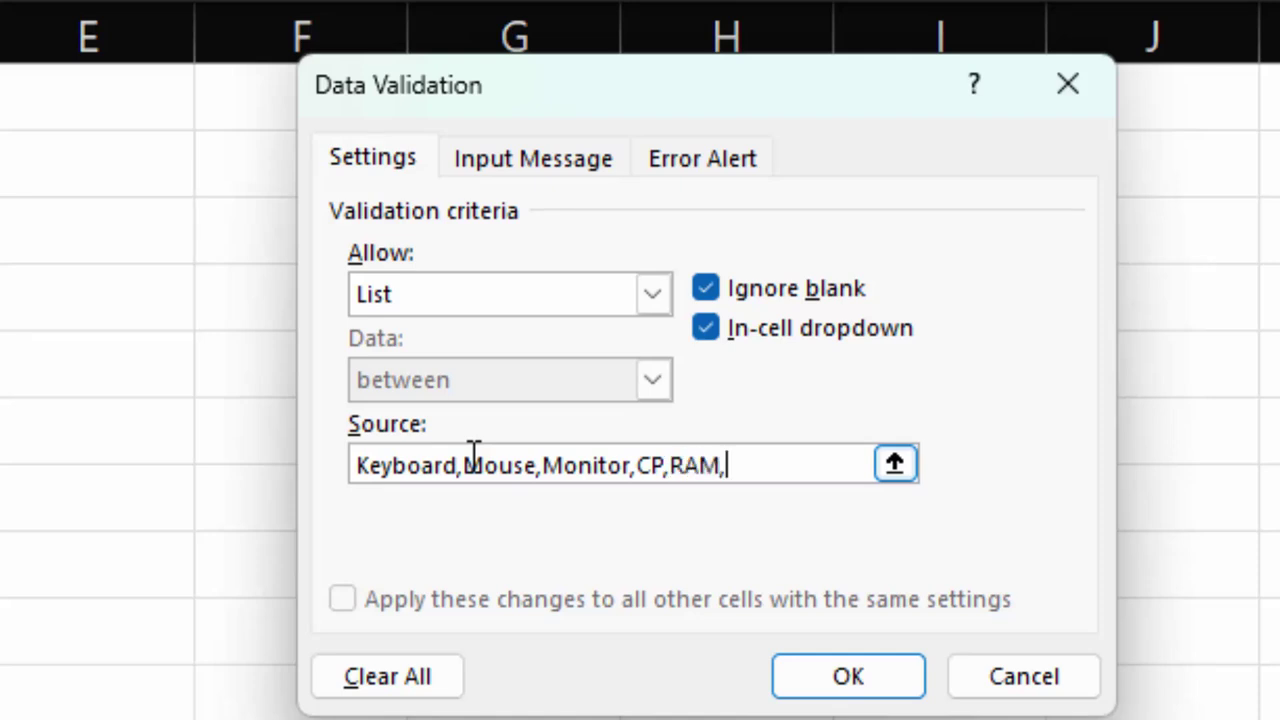
type("H")
type("DD")
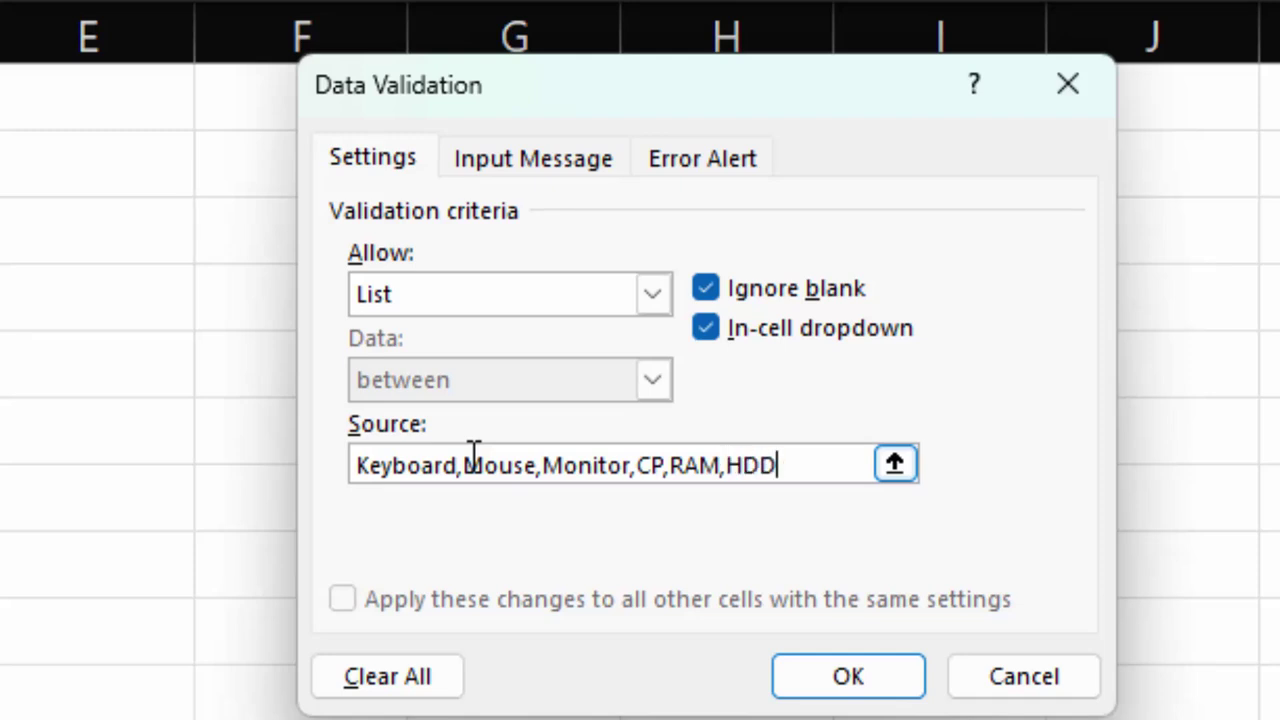
type(",SSD")
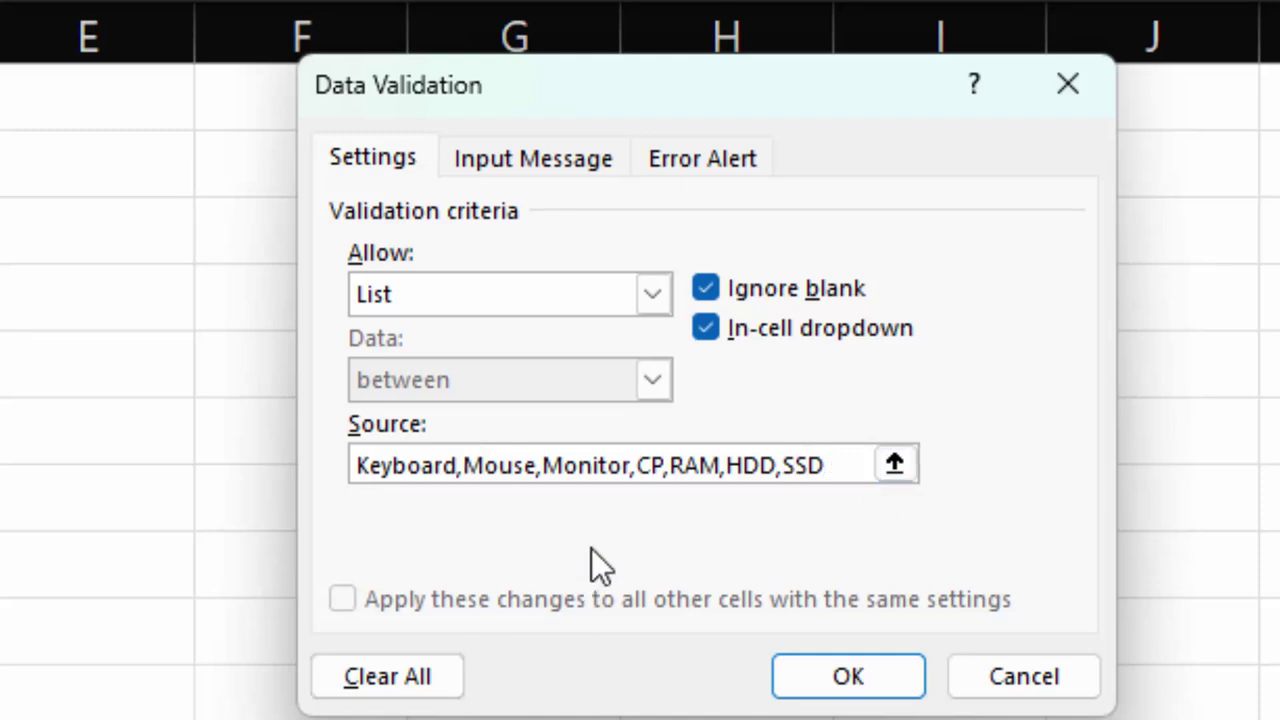
left_click(668, 466)
type("U")
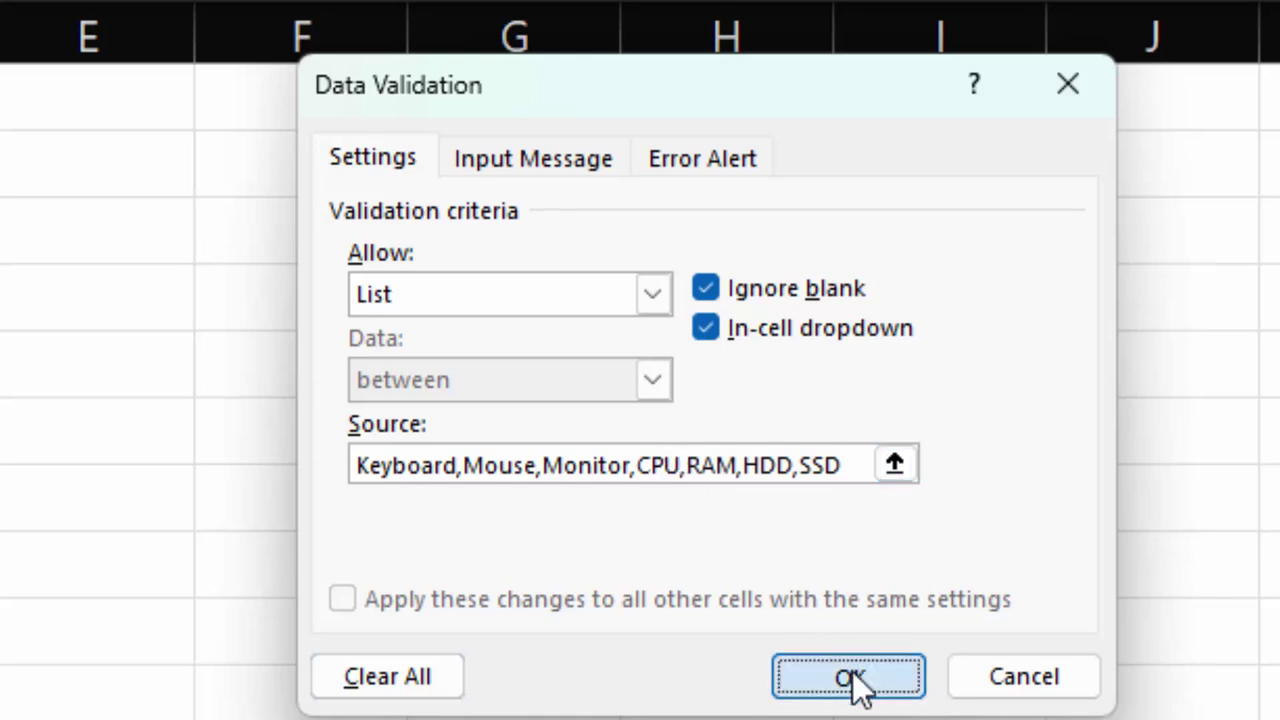
left_click(852, 671)
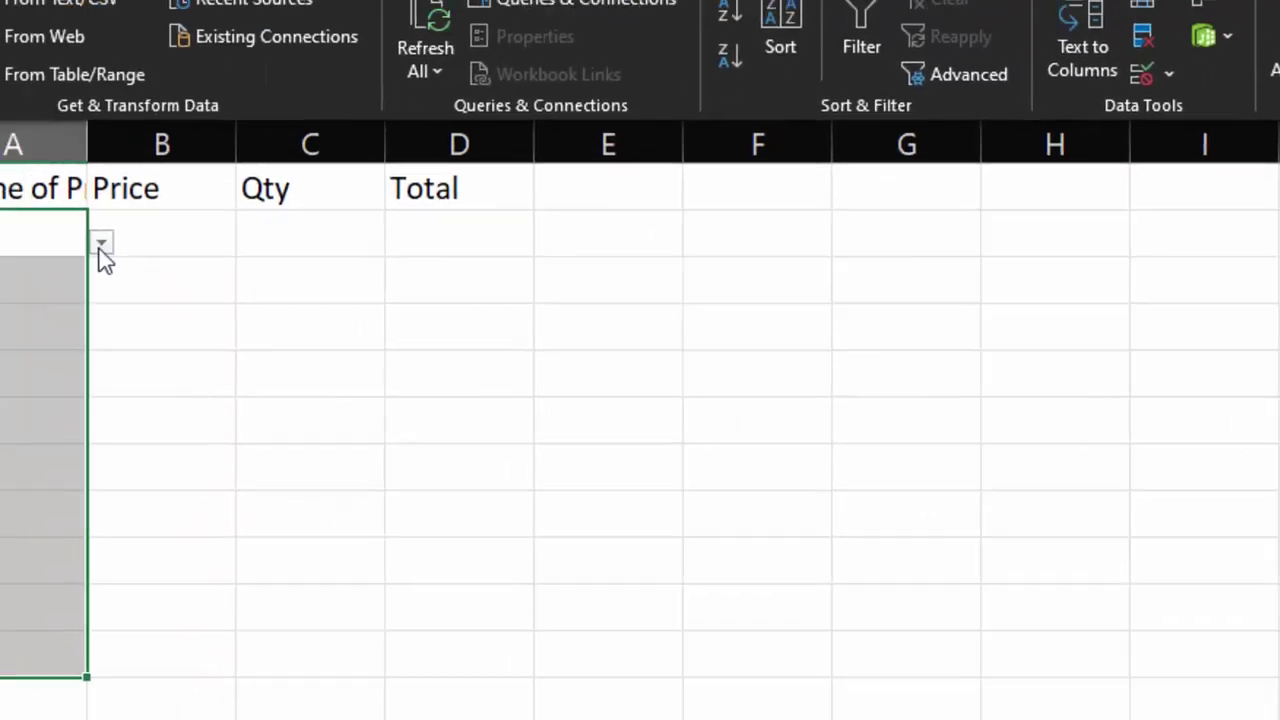
Pick Keyboard, Mouse, Monitor, CPU and RAM from the dropdown for cells A2:A6.
left_click(183, 249)
left_click(134, 292)
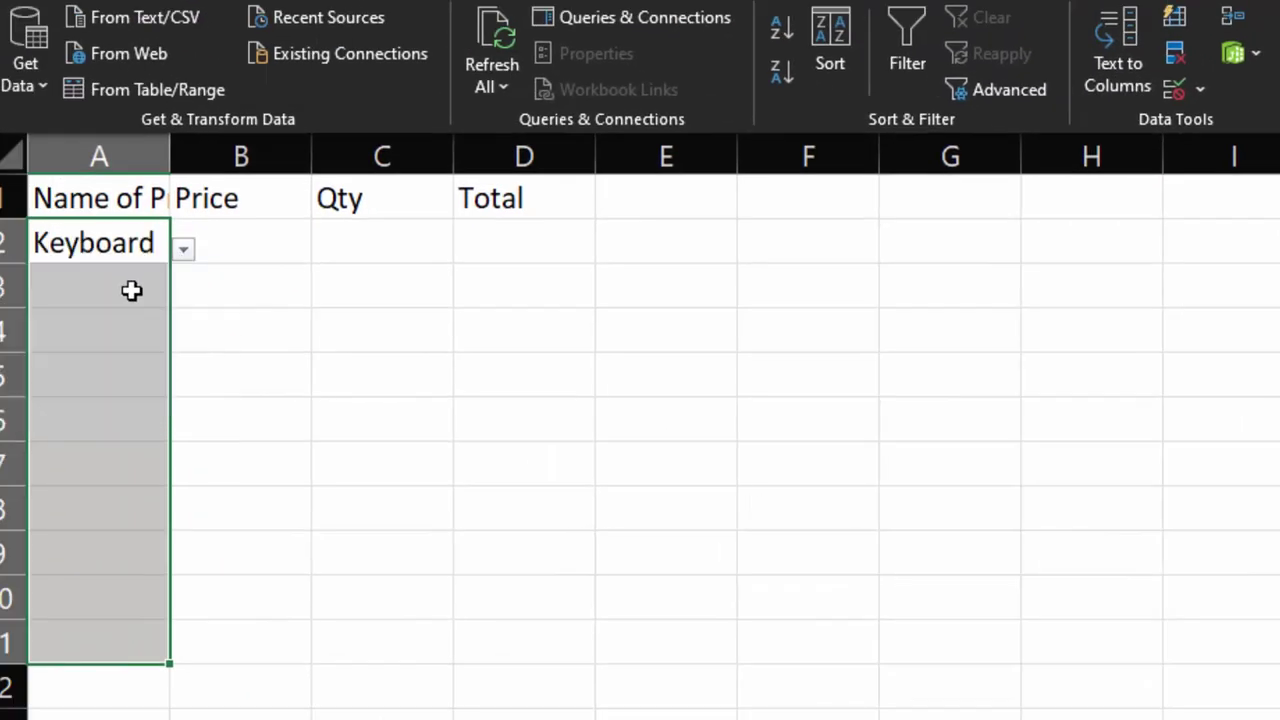
left_click(160, 303)
left_click(184, 295)
left_click(143, 358)
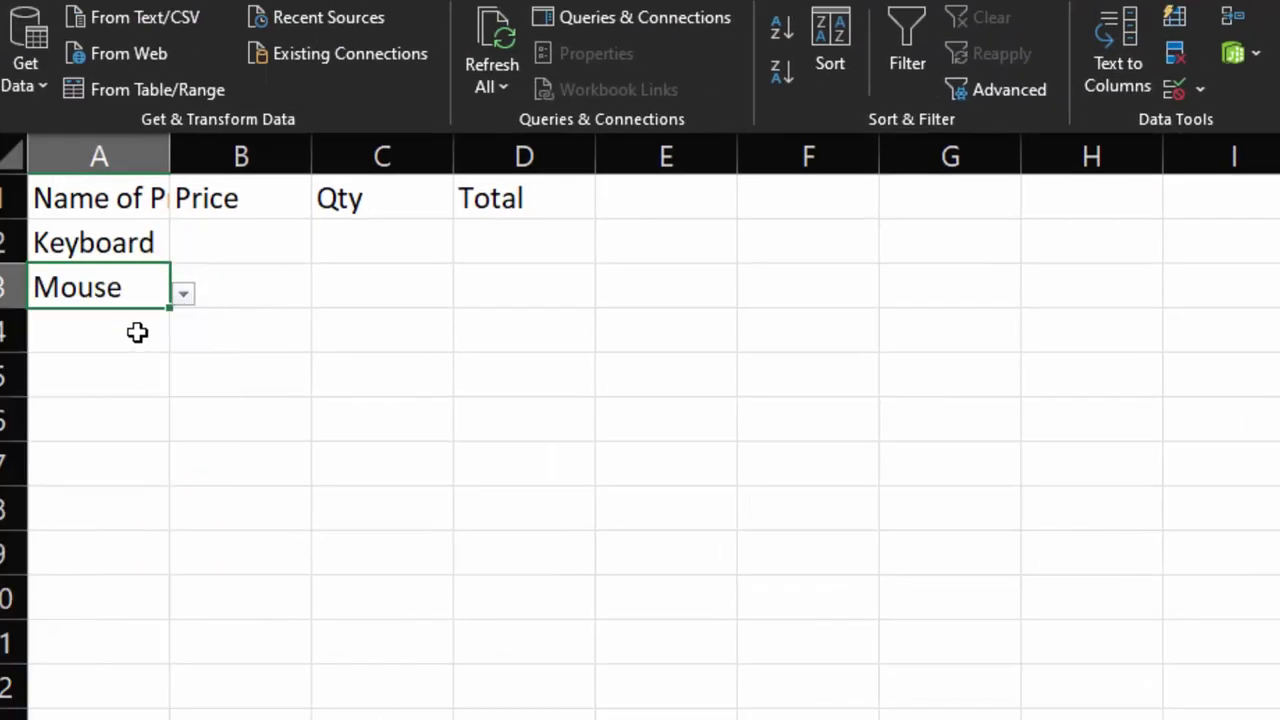
left_click(160, 345)
left_click(186, 340)
left_click(136, 424)
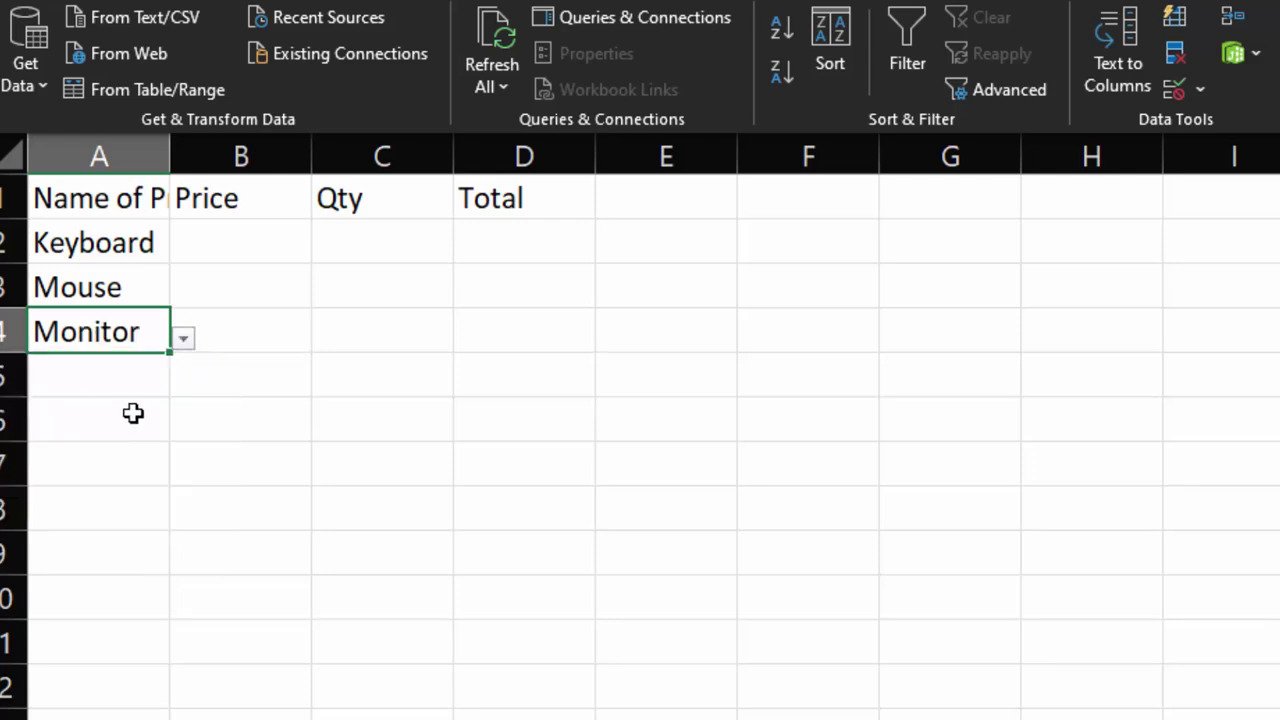
left_click(143, 366)
left_click(185, 384)
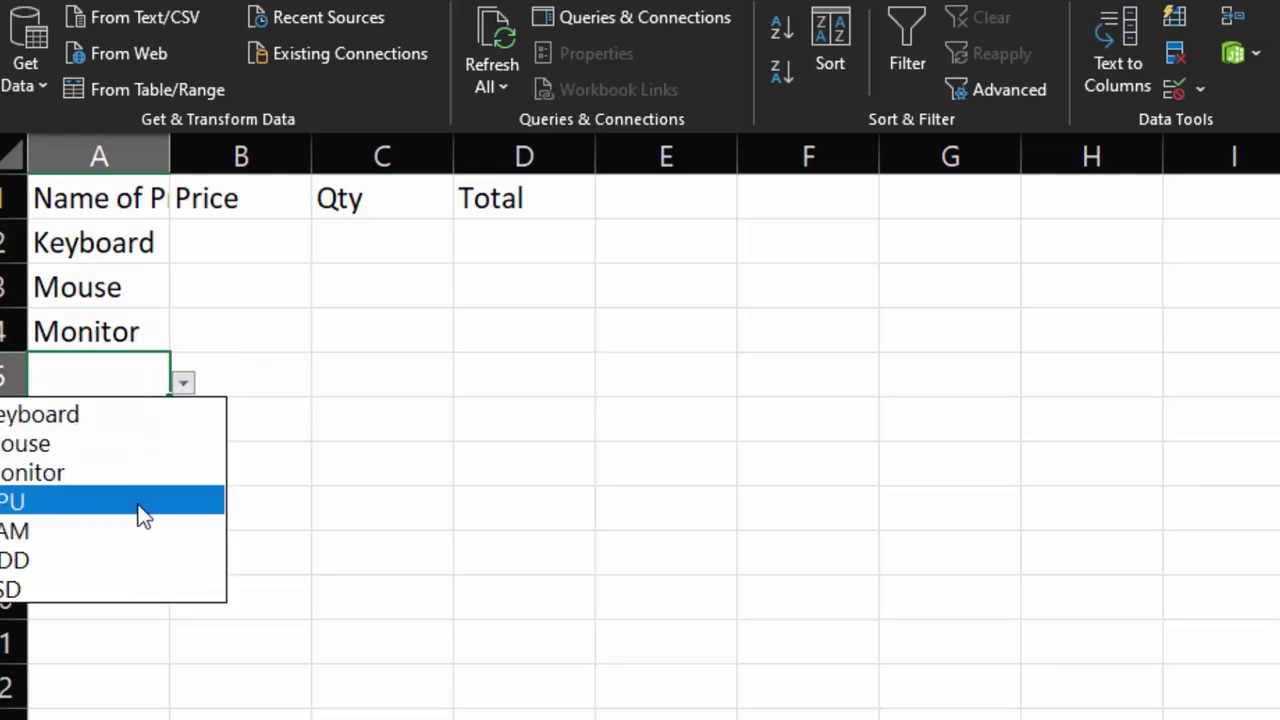
left_click(140, 503)
left_click(144, 428)
left_click(184, 428)
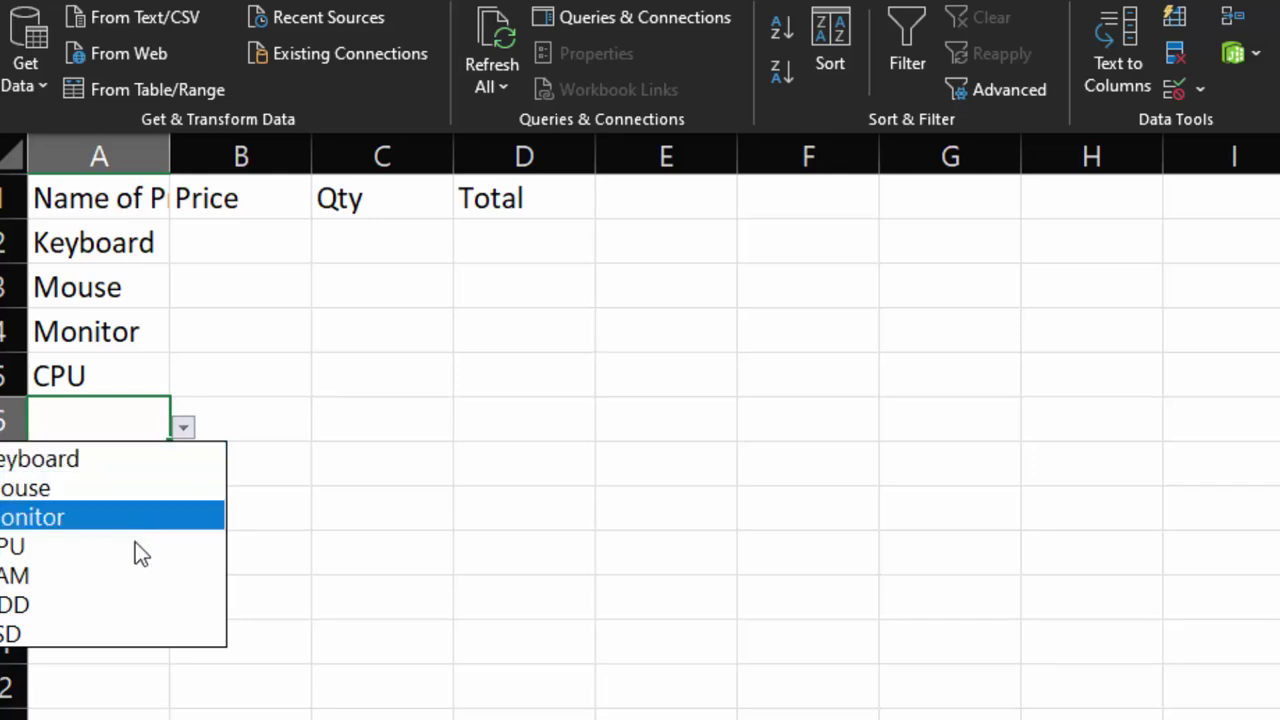
left_click(136, 584)
Pick HDD, SSD, Mouse, Monitor and Mouse from the dropdown for cells A7:A11.
left_click(150, 470)
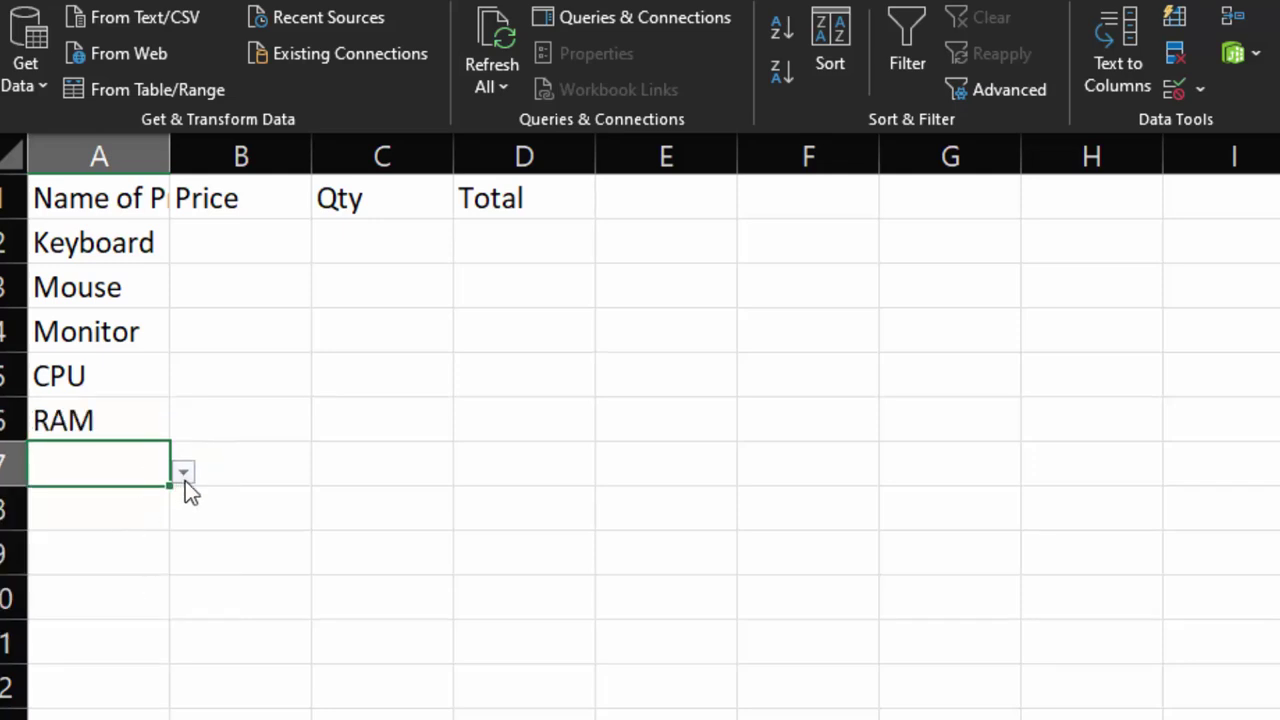
left_click(185, 471)
left_click(98, 652)
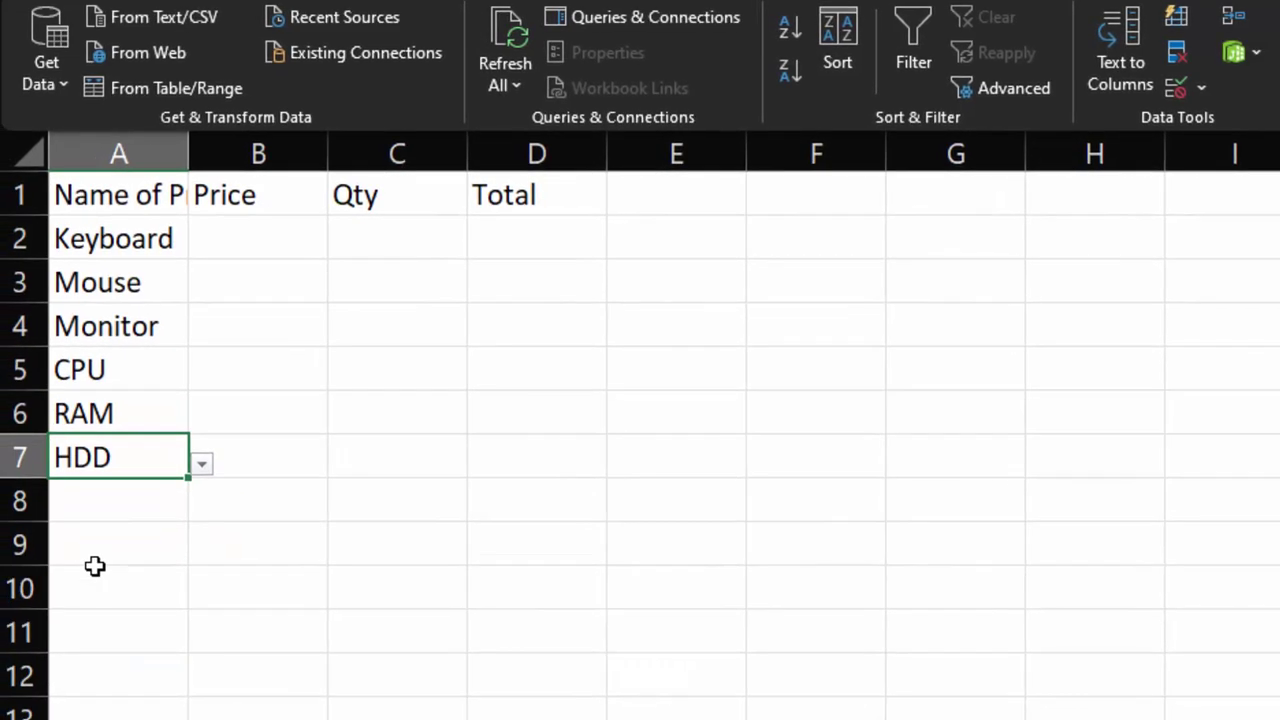
left_click(118, 507)
left_click(209, 504)
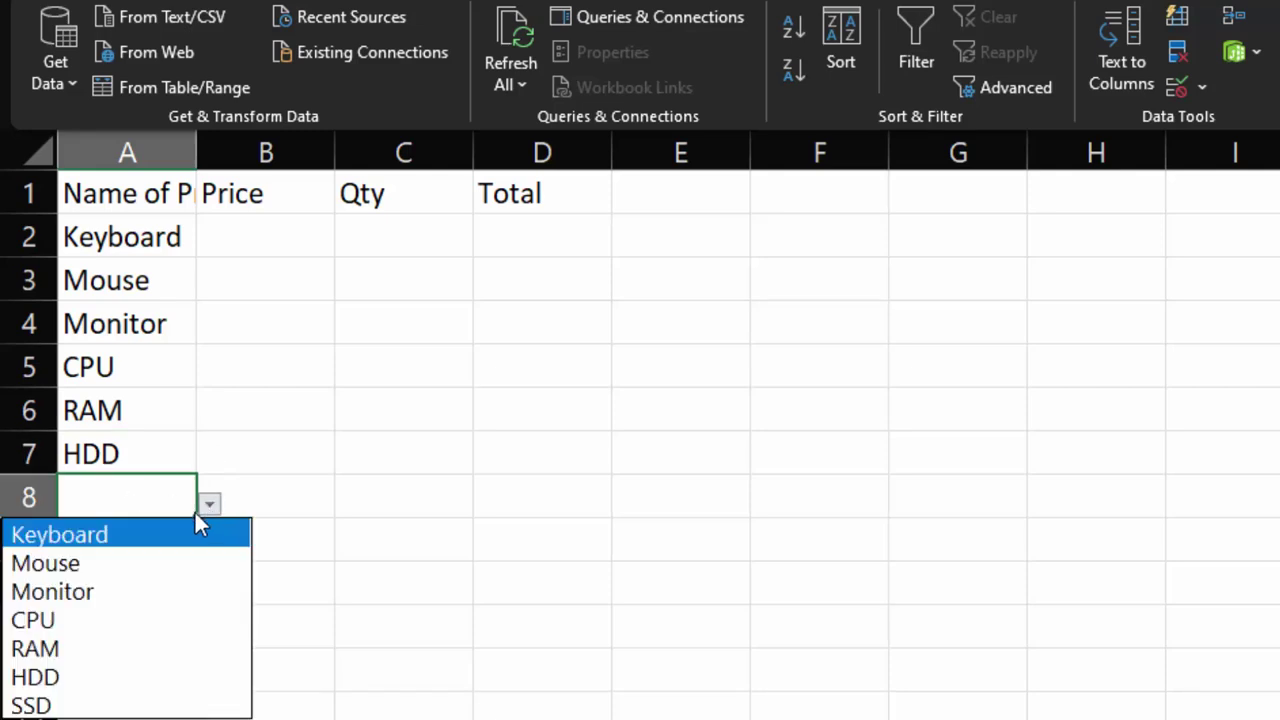
left_click(112, 703)
left_click(118, 526)
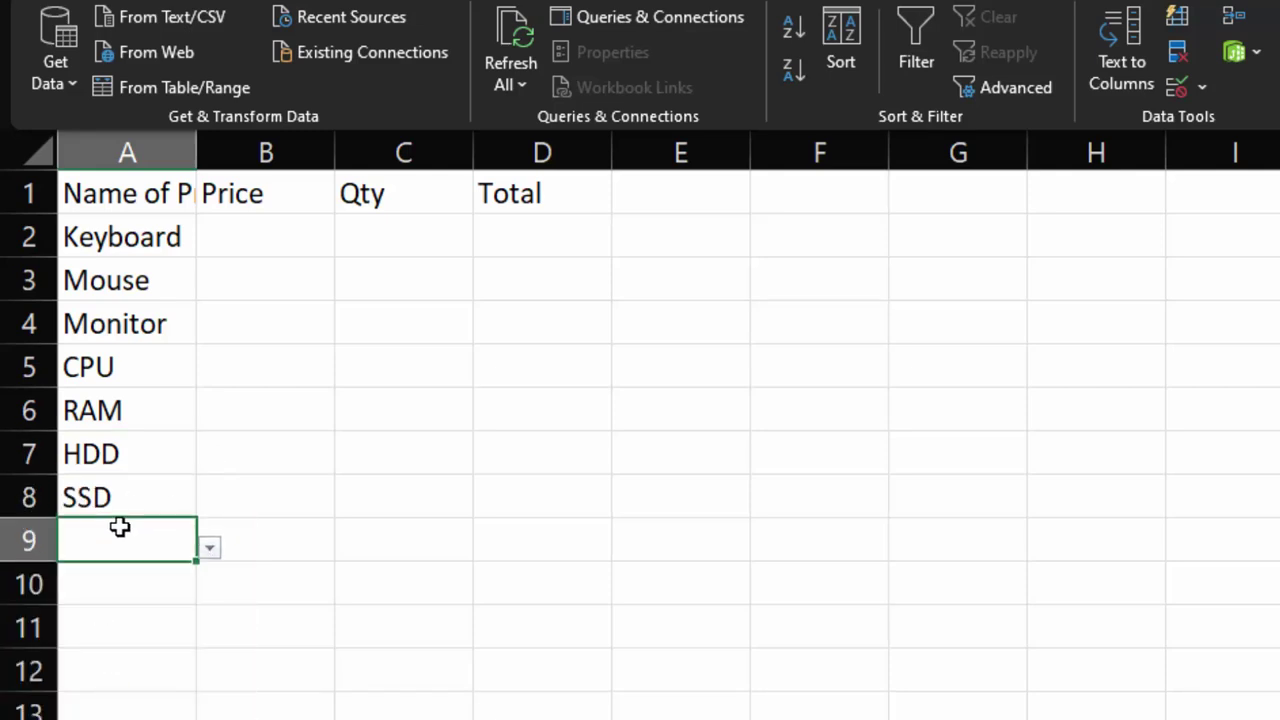
left_click(209, 551)
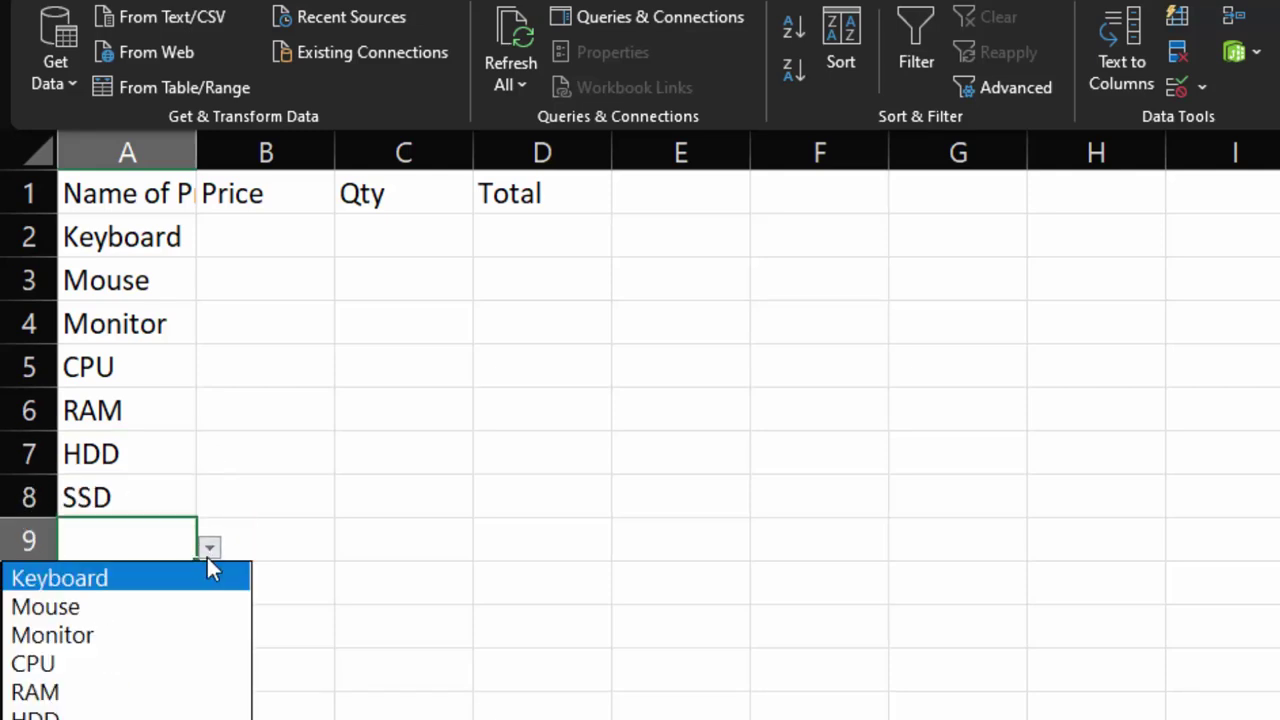
left_click(93, 606)
left_click(135, 586)
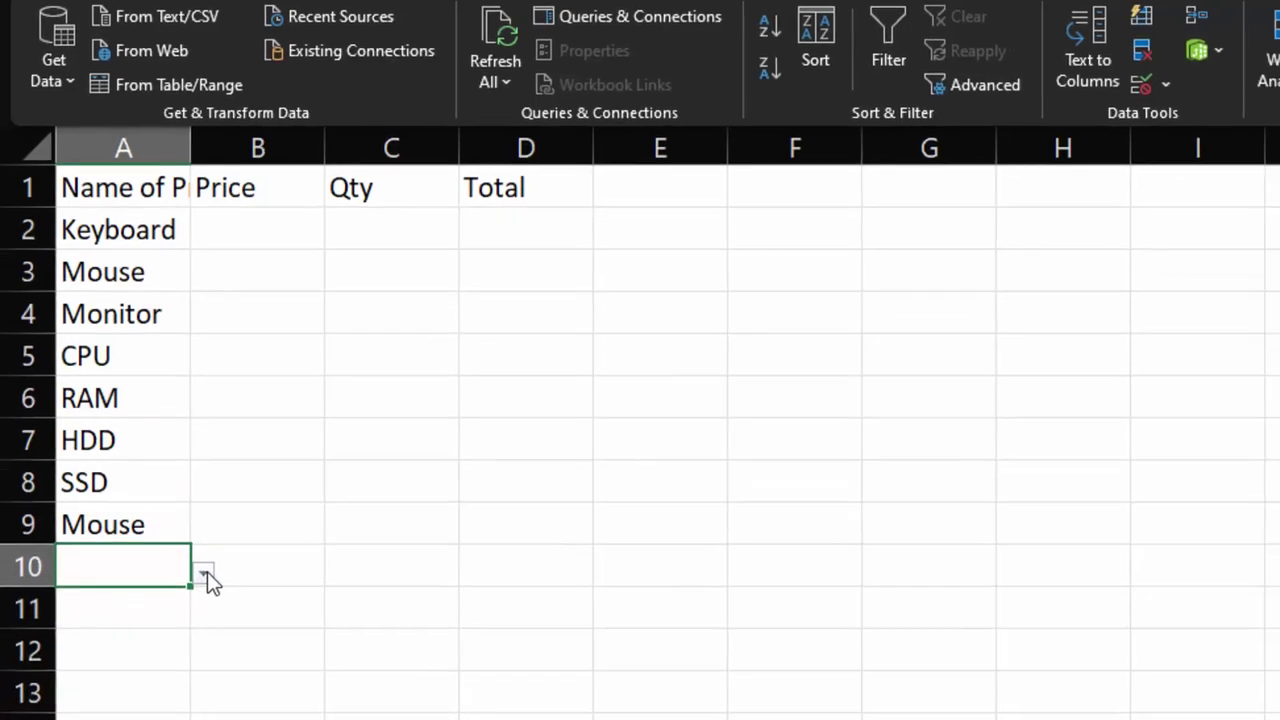
left_click(207, 572)
left_click(109, 650)
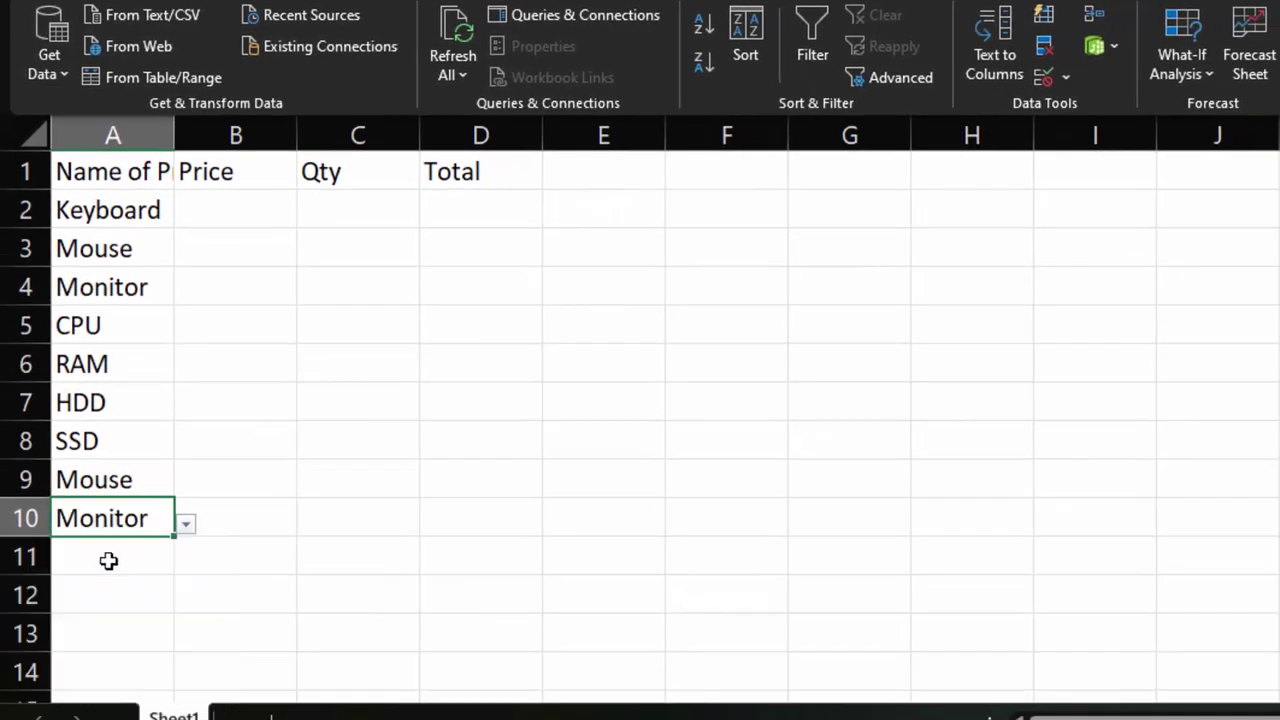
left_click(130, 600)
left_click(177, 563)
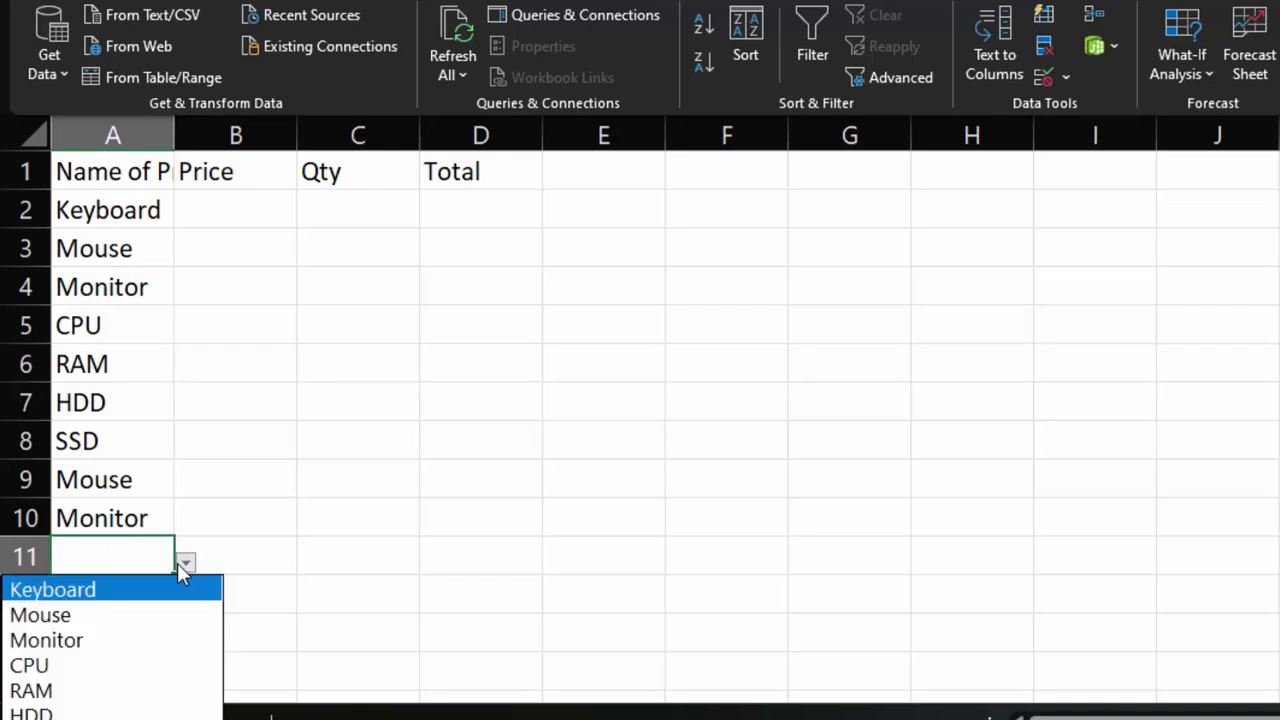
left_click(108, 630)
left_click(134, 595)
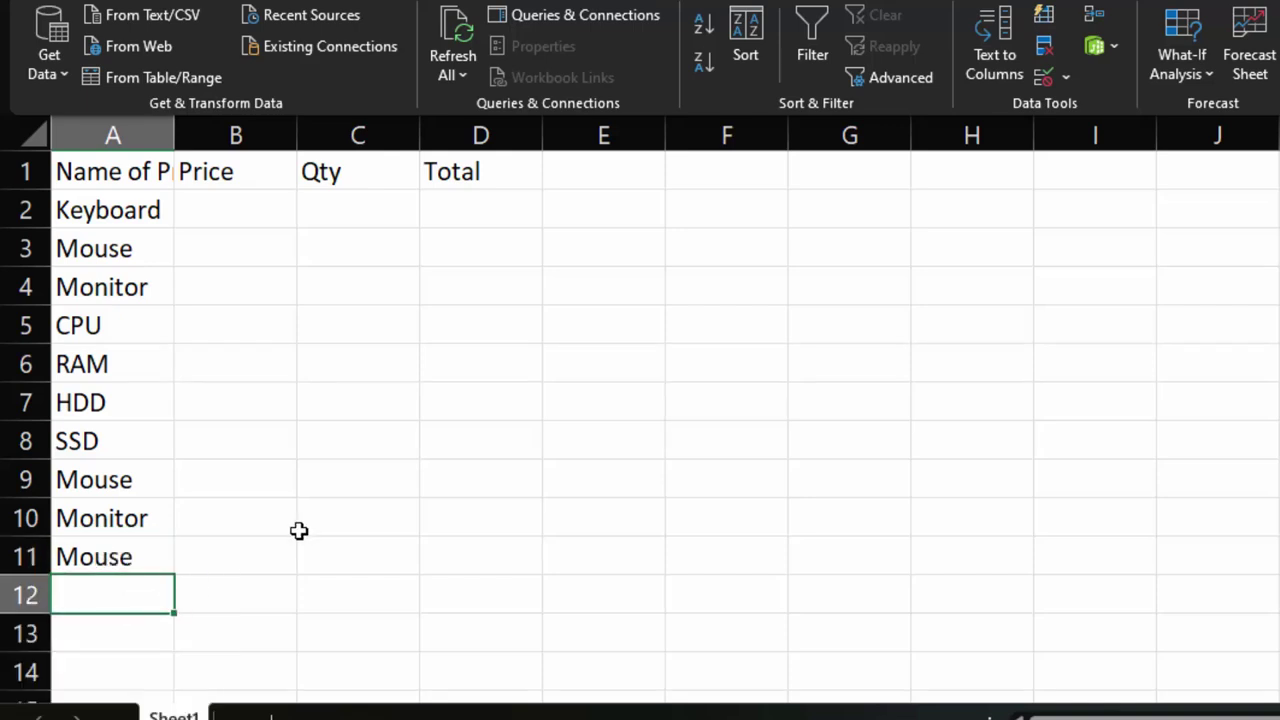
Enter prices 300, 200, 6900 and 50000 in B2:B5.
left_click(258, 208)
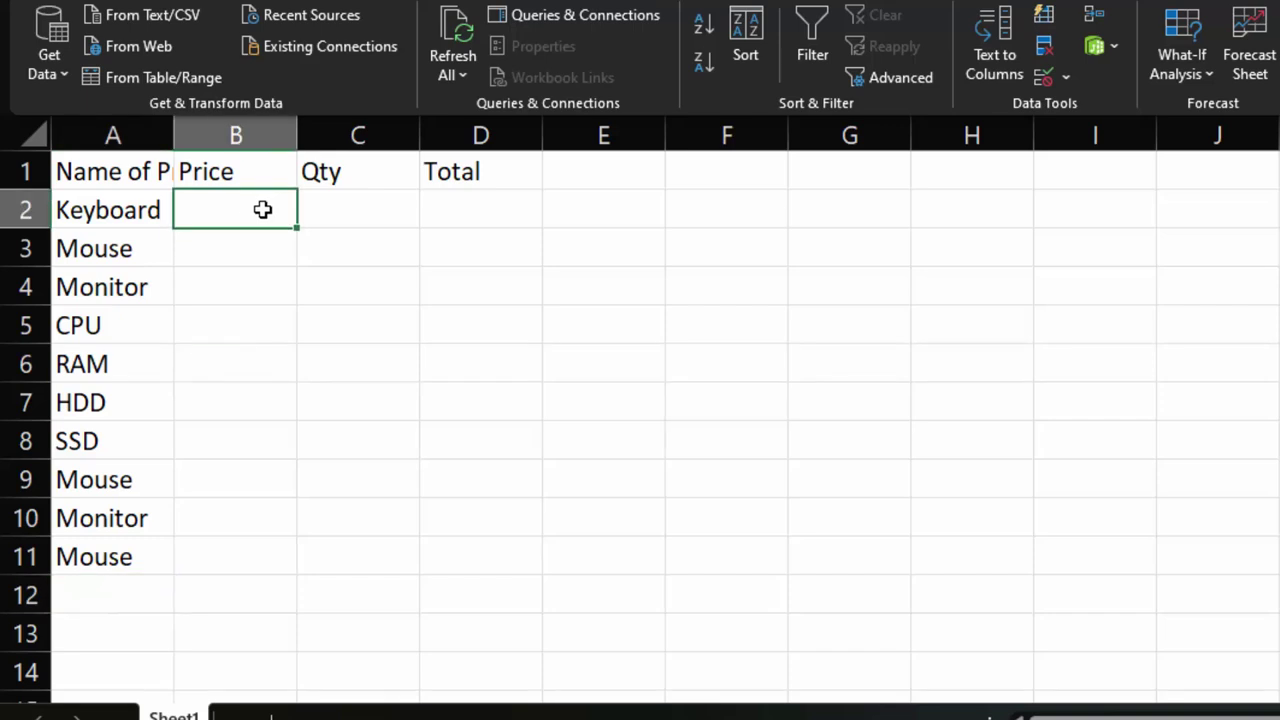
type("30")
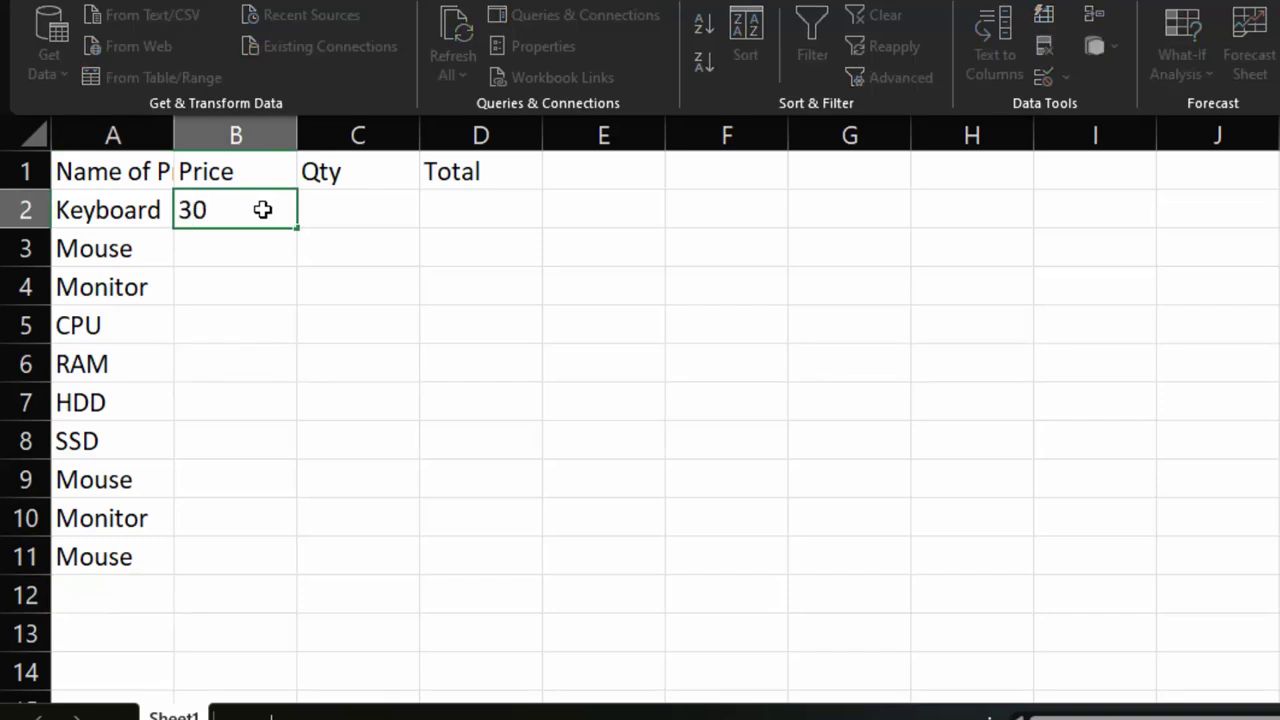
type("0")
key("Return")
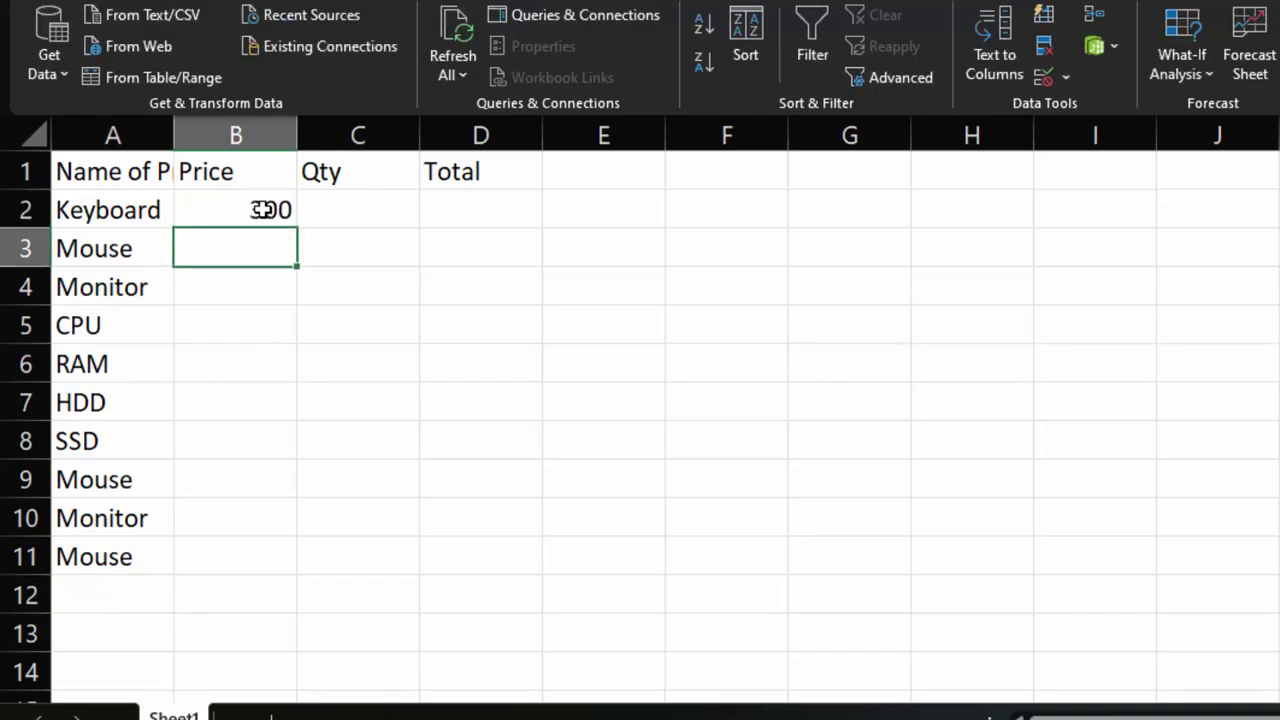
type("200")
key("Return")
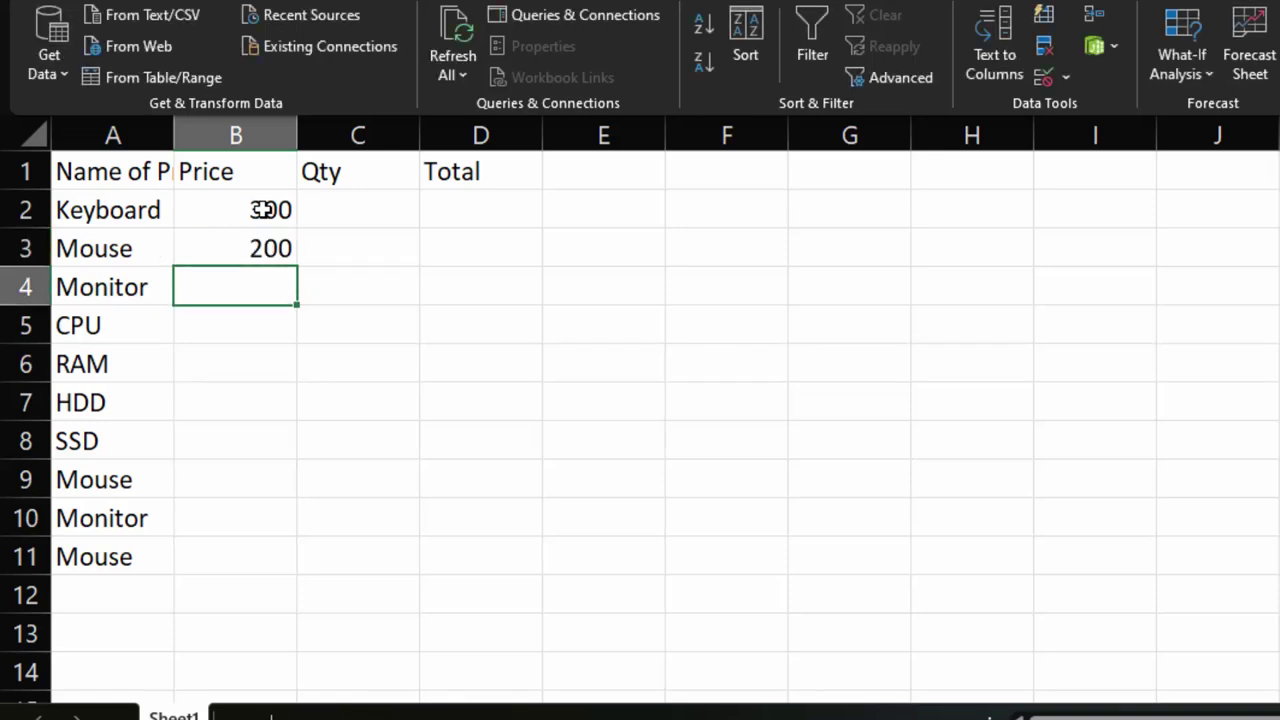
type("69")
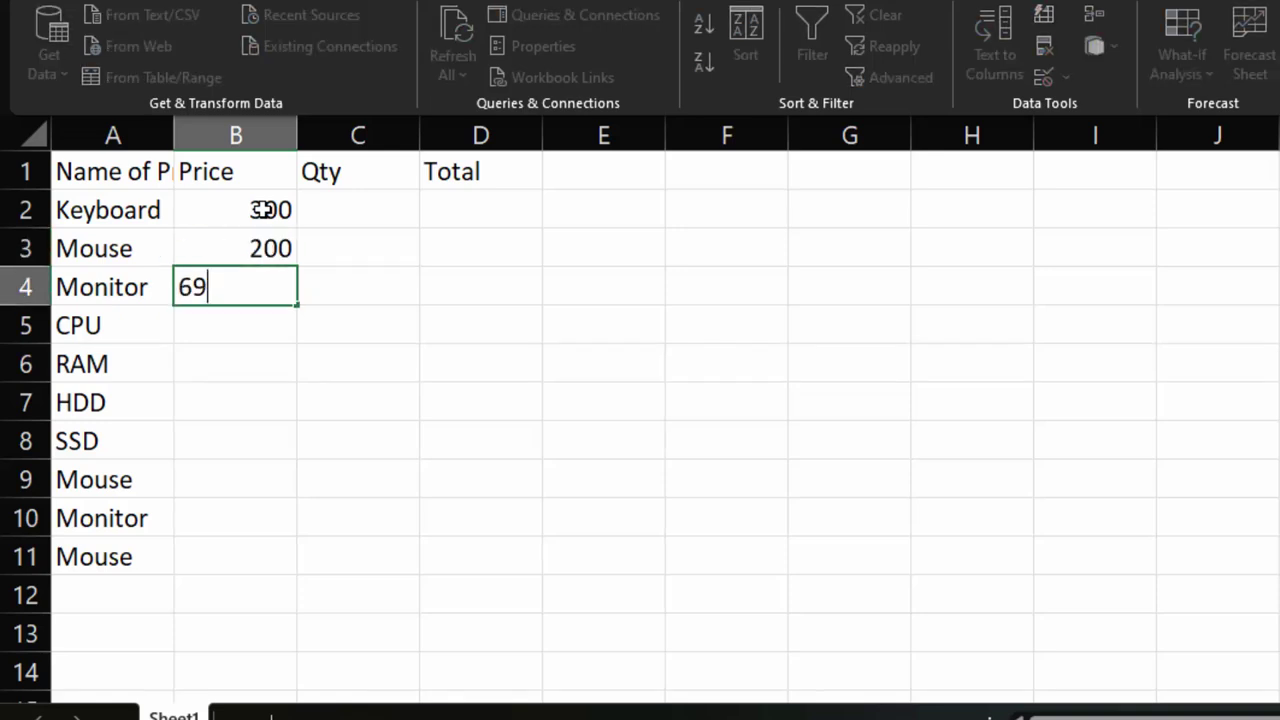
type("00")
key("Return")
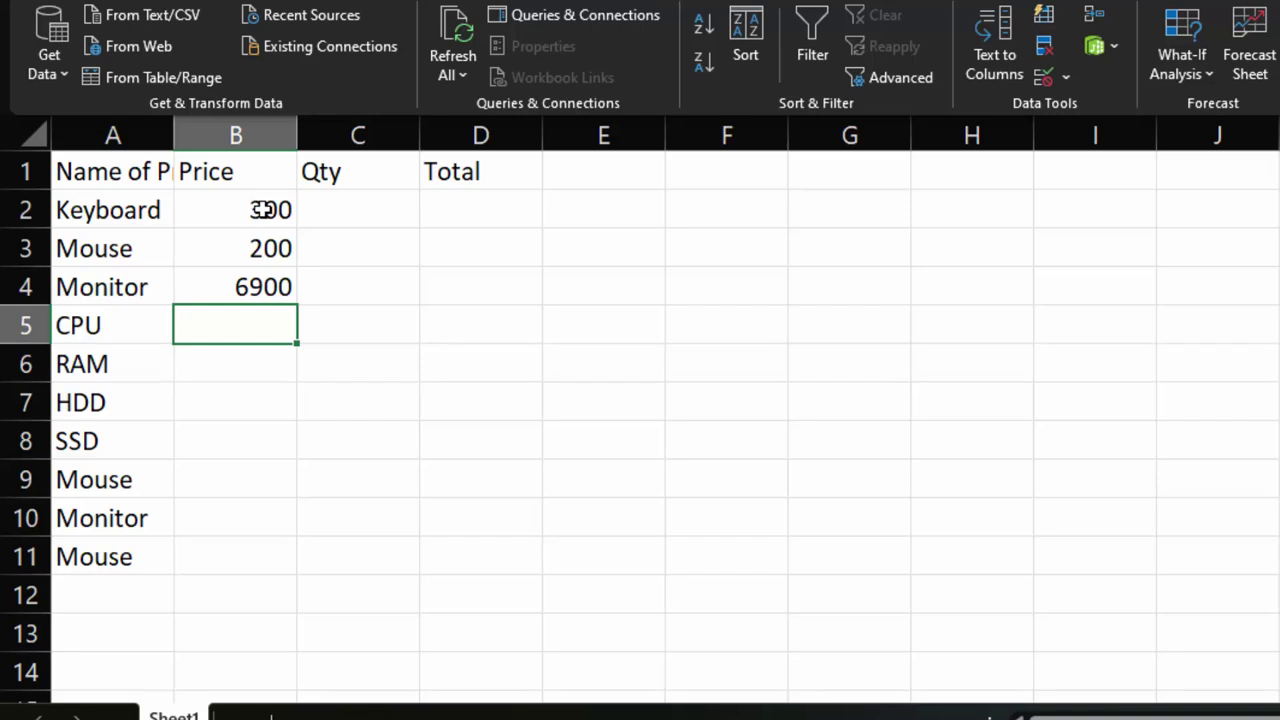
type("5")
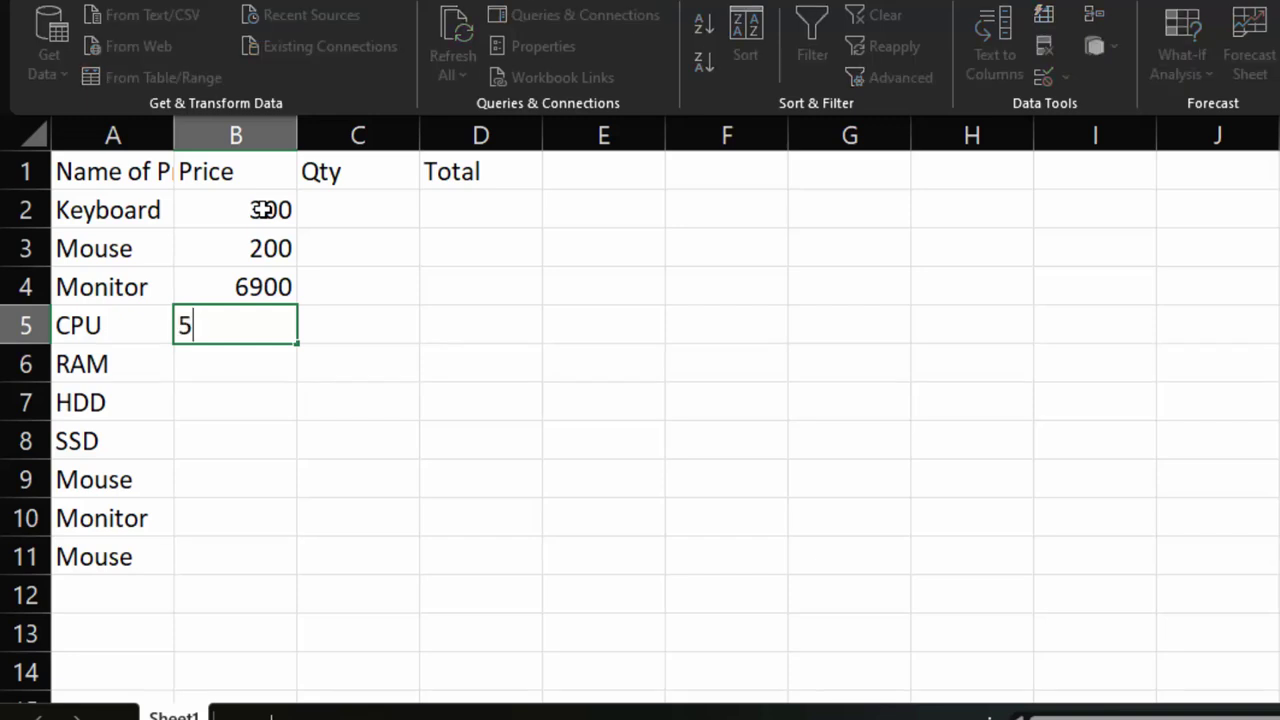
type("0000")
key("Return")
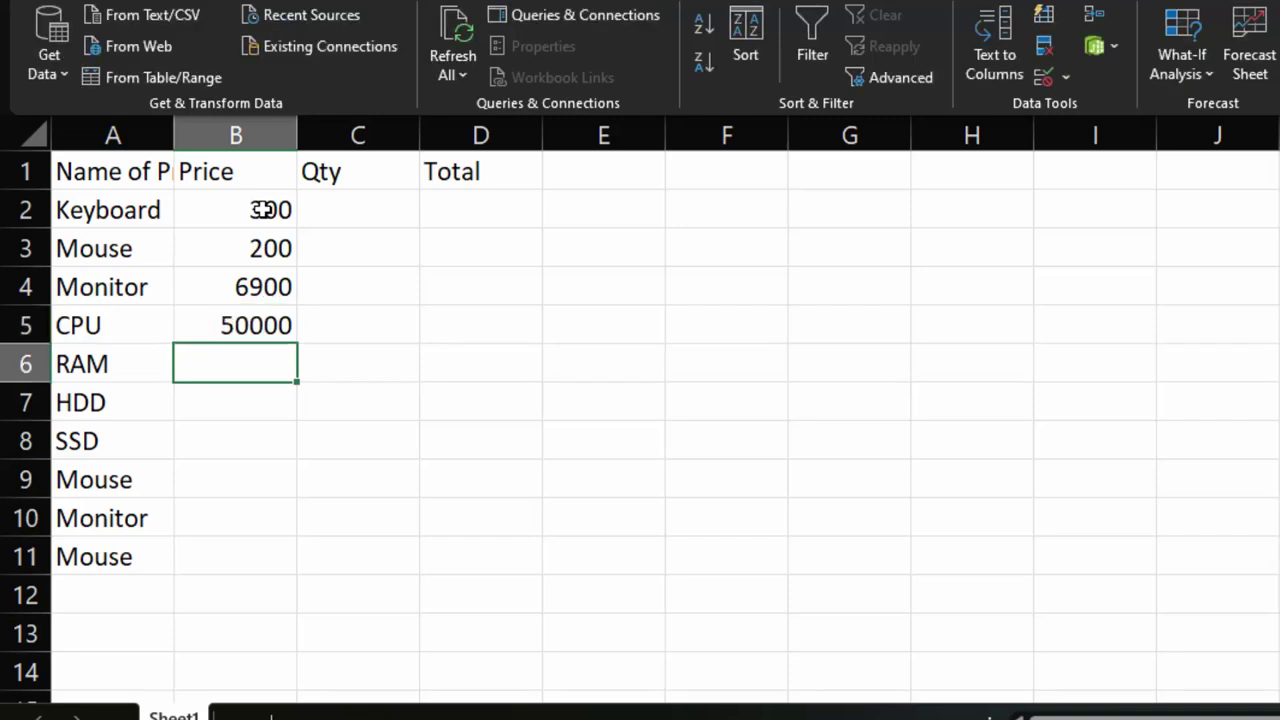
Enter prices 1200, 1100, 2200, 200 and 7000 in B6:B10, then type 180 in B11.
type("1200")
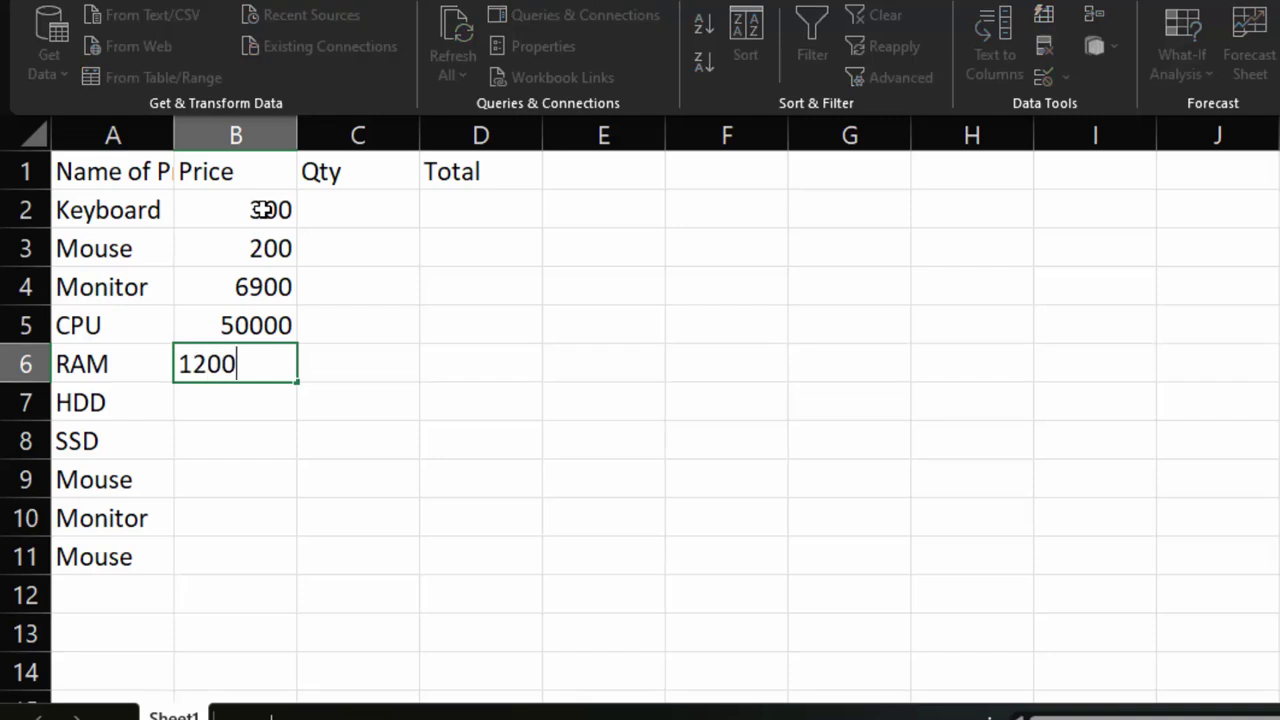
key("Return")
type("1")
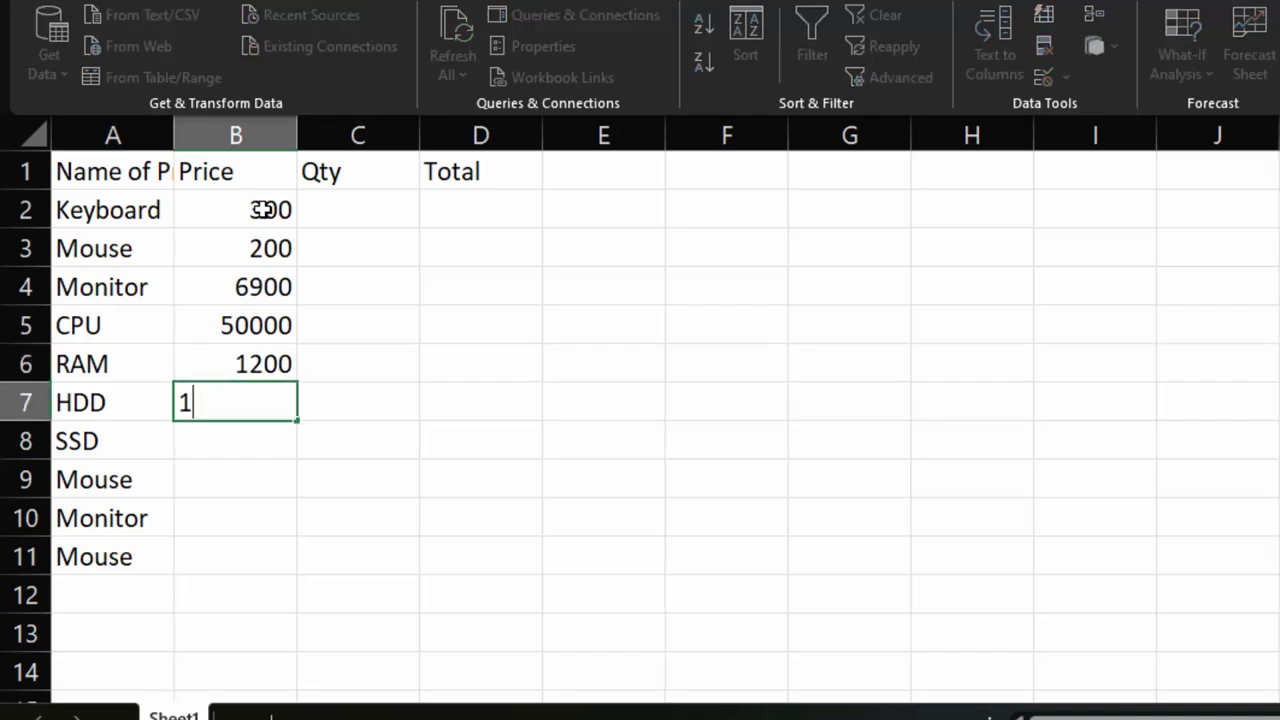
type("100")
key("Return")
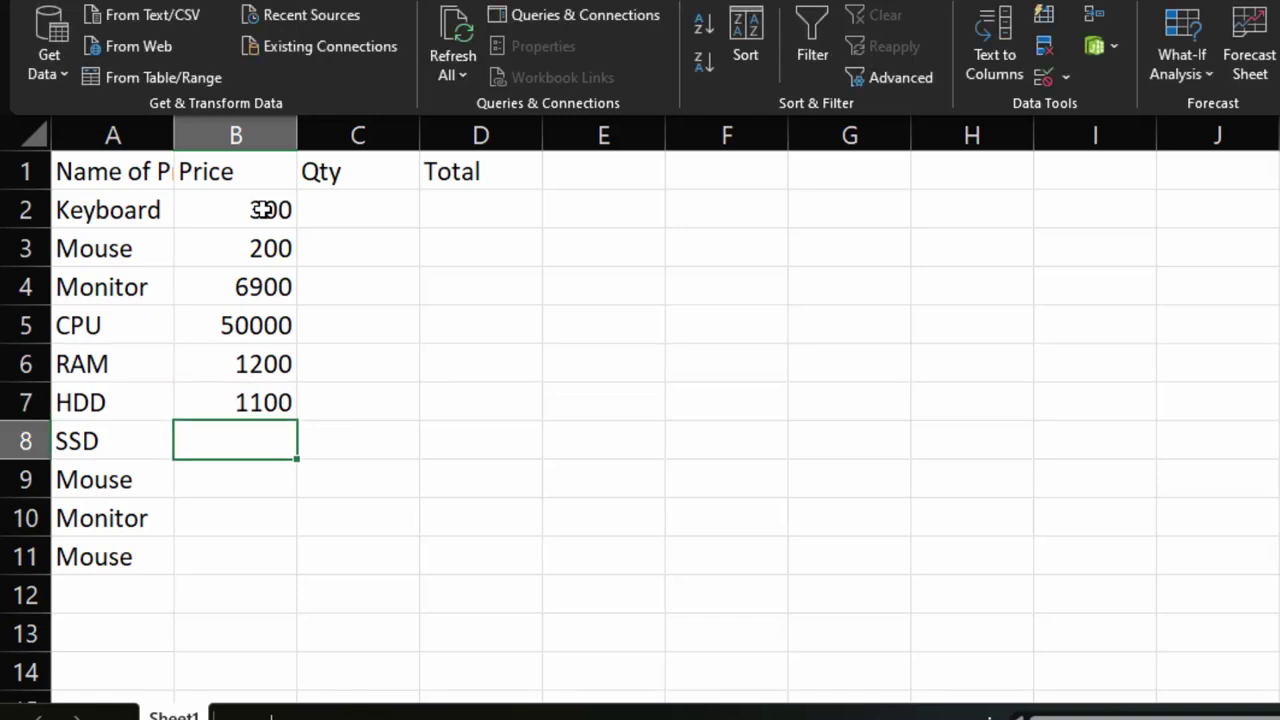
type("2")
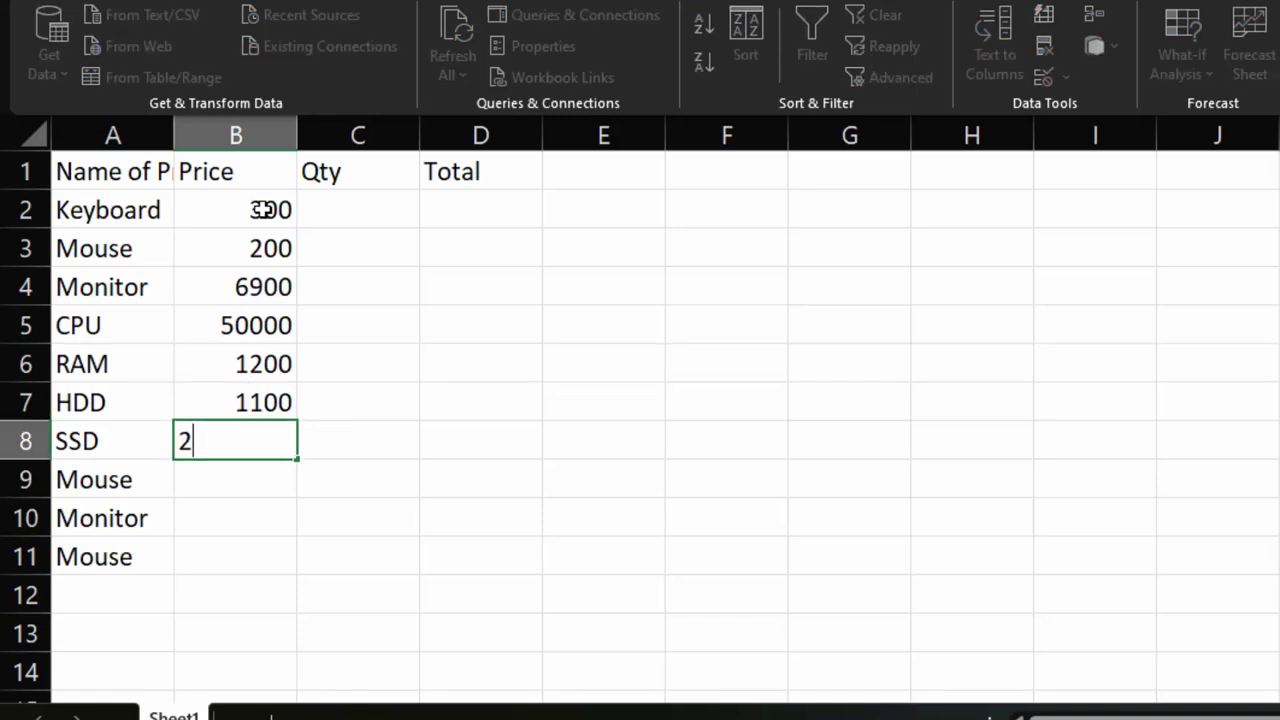
type("200")
key("Return")
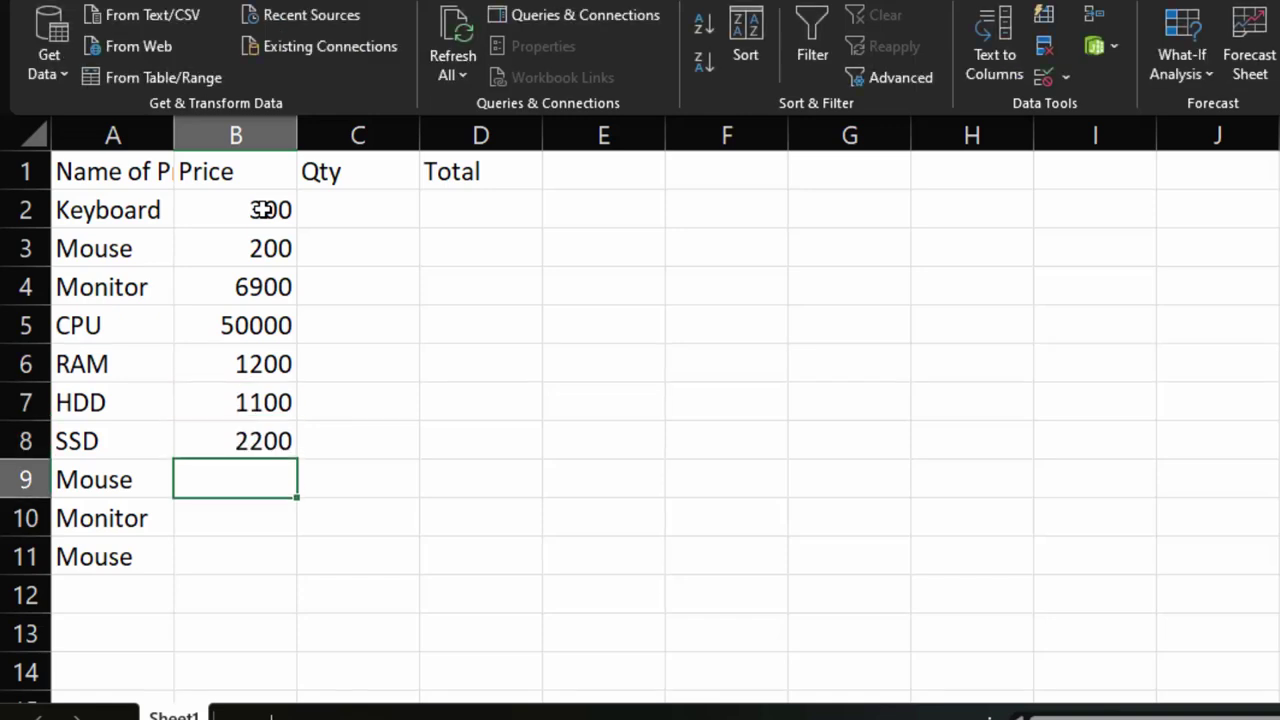
type("200")
key("Return")
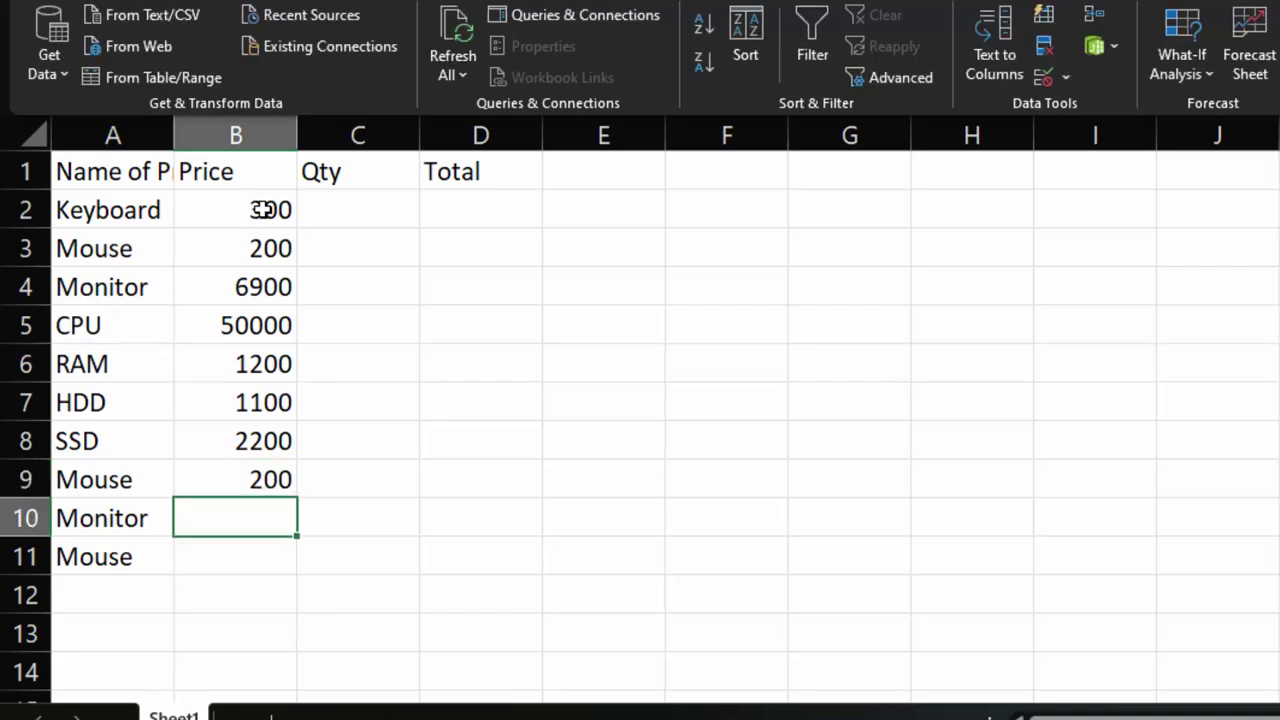
type("7000")
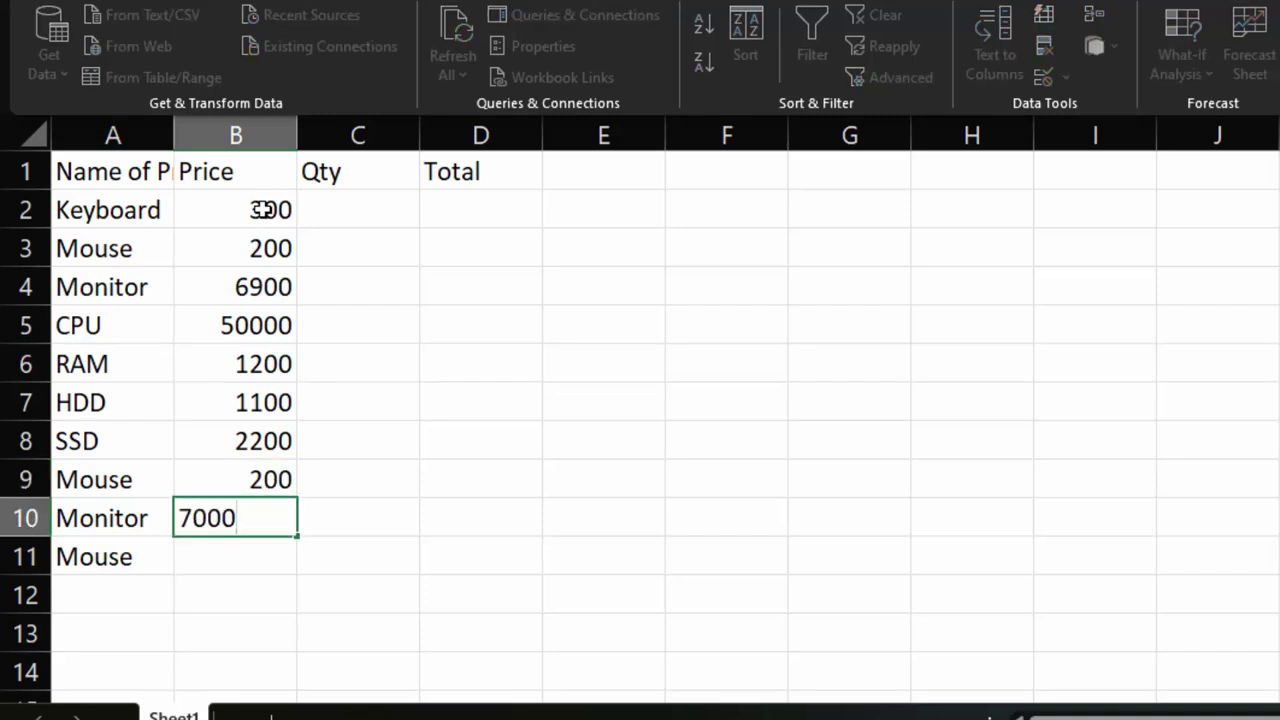
type("0")
key("BackSpace")
key("Return")
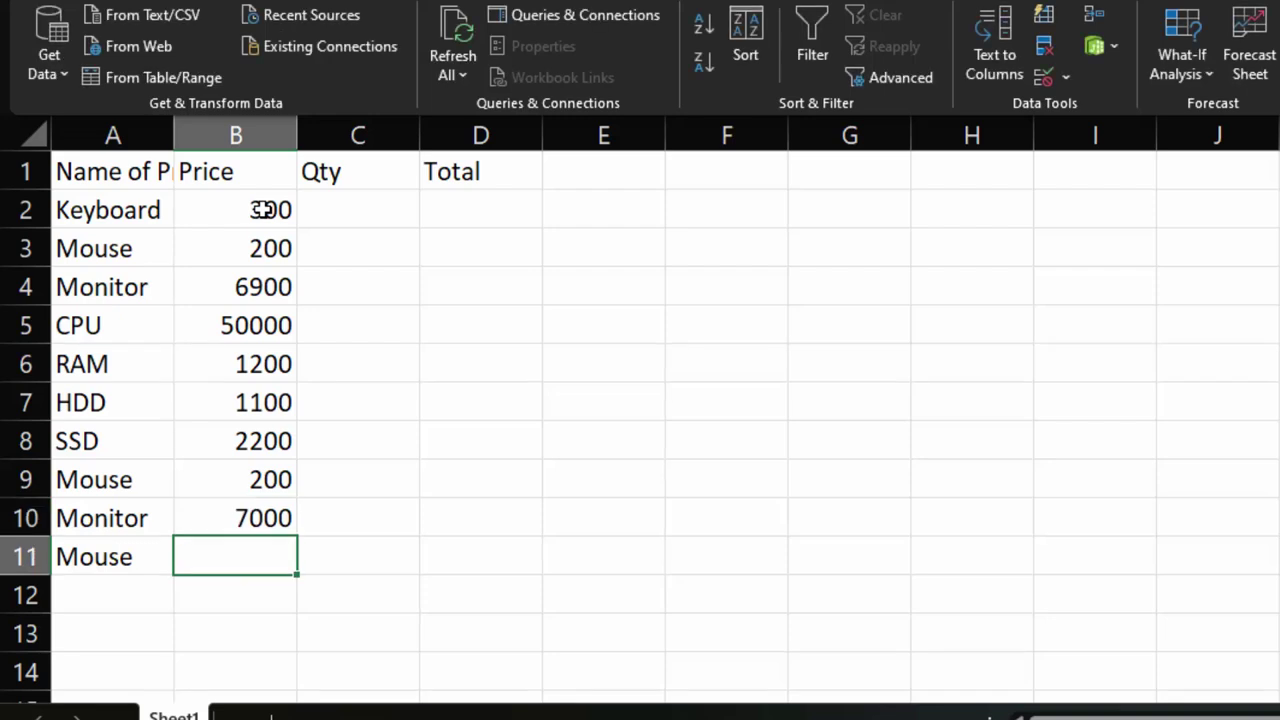
type("18")
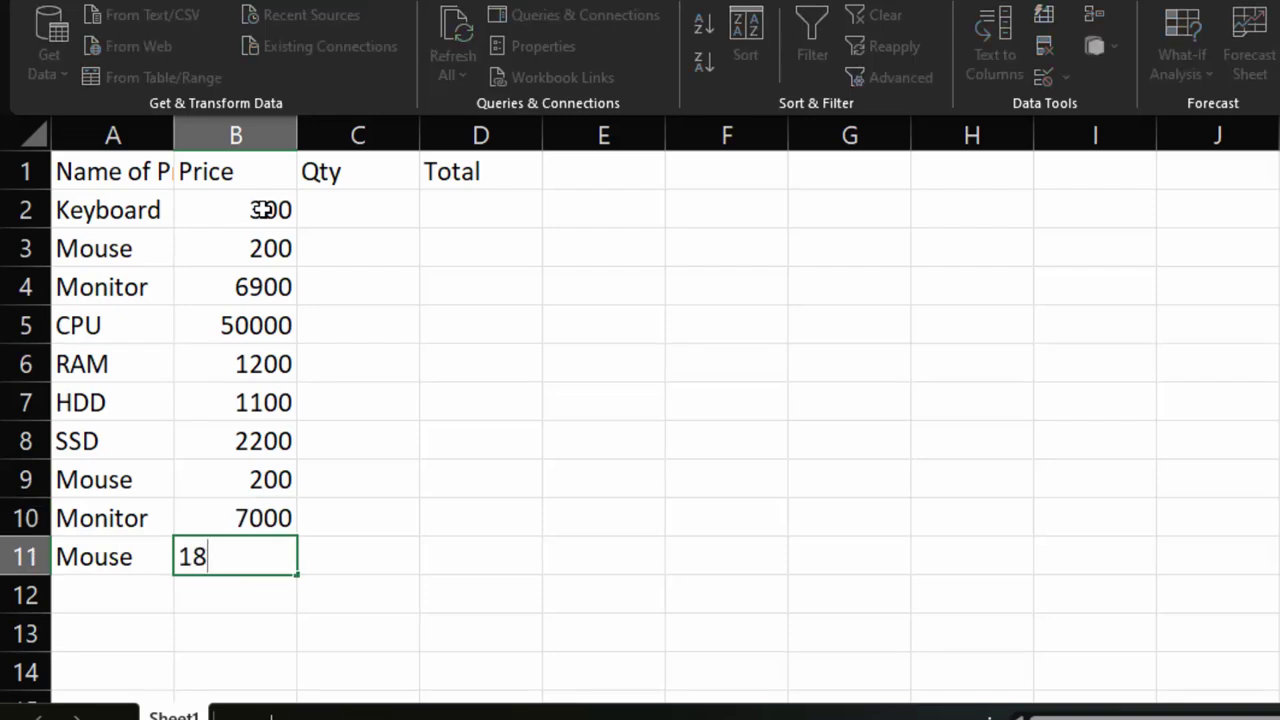
type("0")
Format the prices in B2:B11 as rupee Currency with two decimals.
left_click_drag(243, 208, 242, 373)
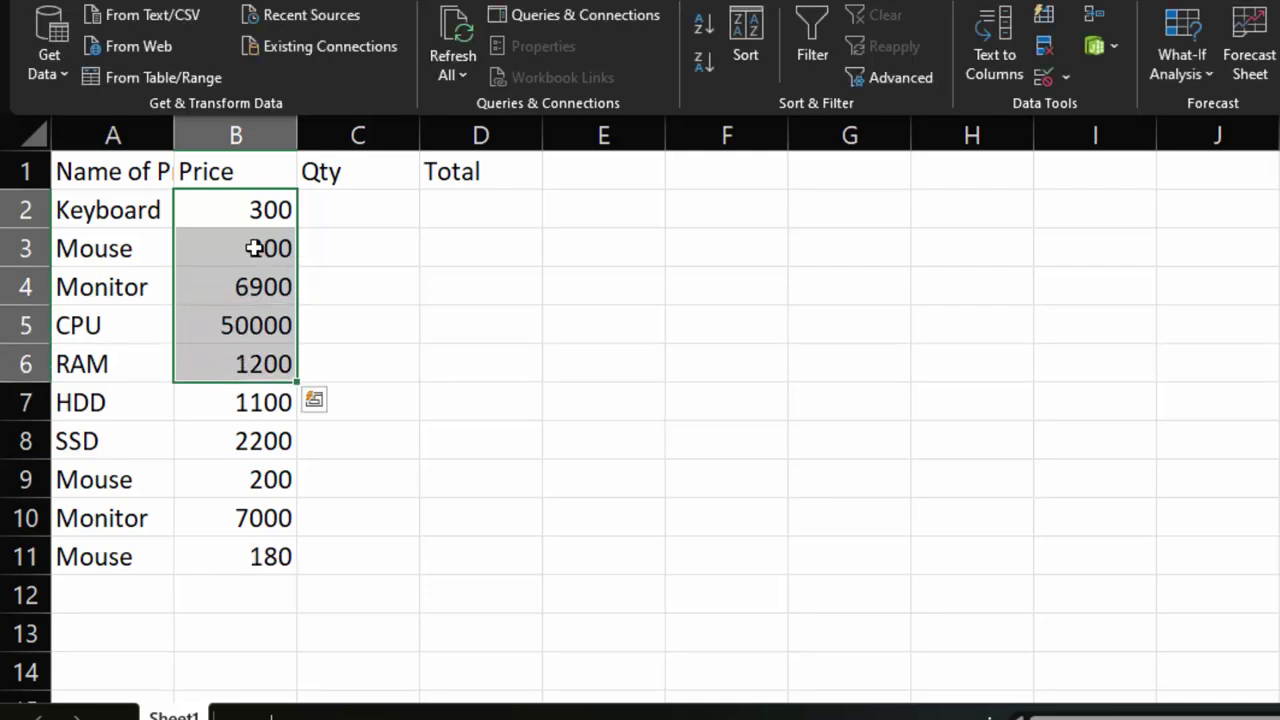
mouse_move(256, 212)
left_mouse_down()
mouse_move(266, 478)
mouse_move(240, 570)
left_mouse_up()
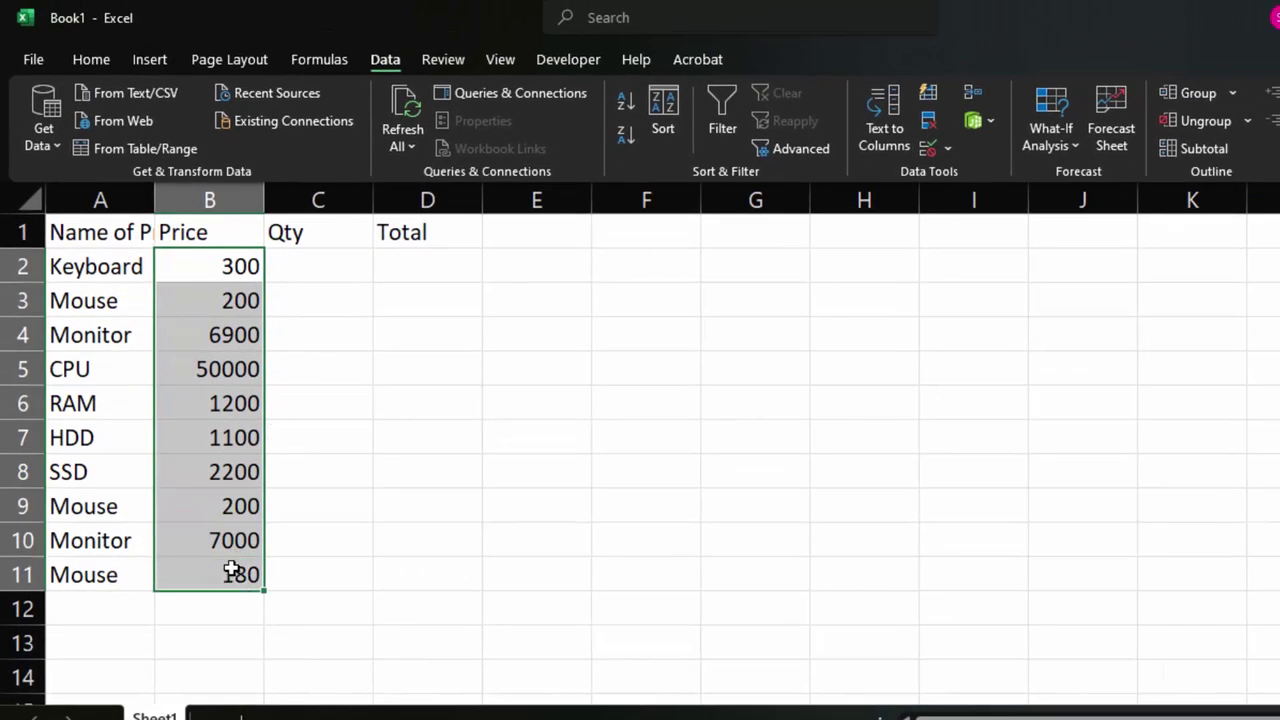
left_click(91, 59)
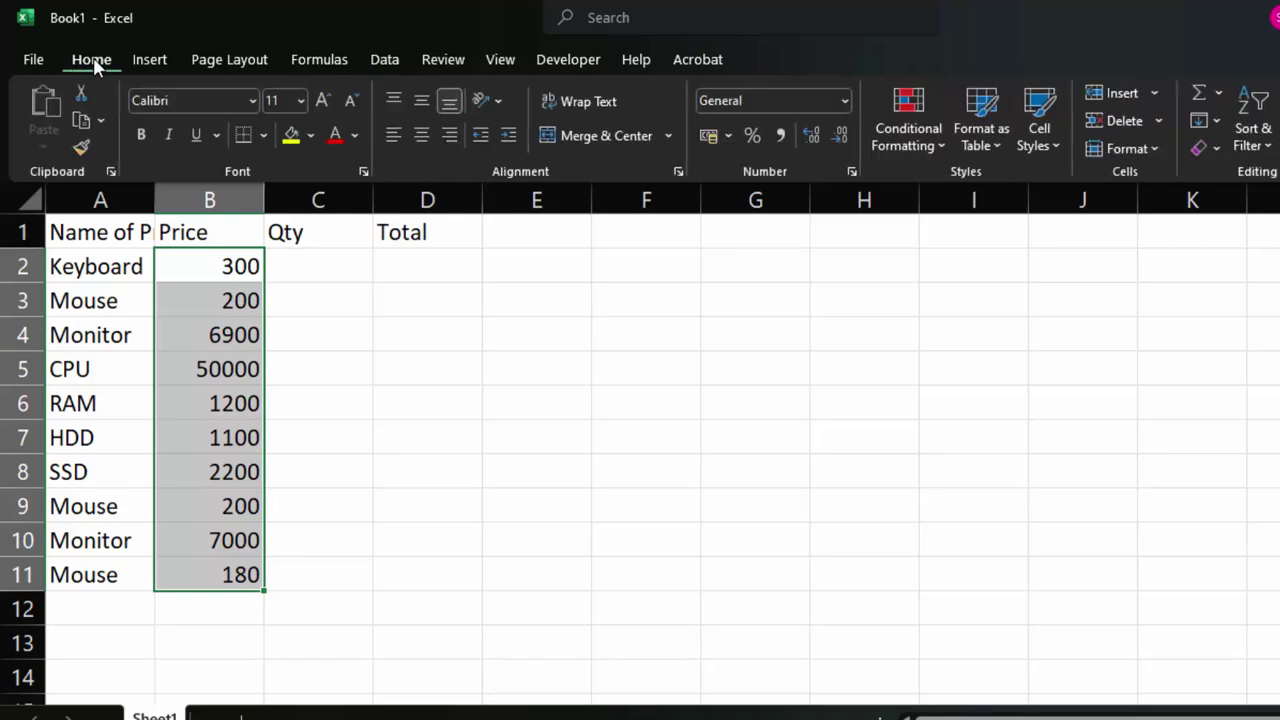
left_click(978, 122)
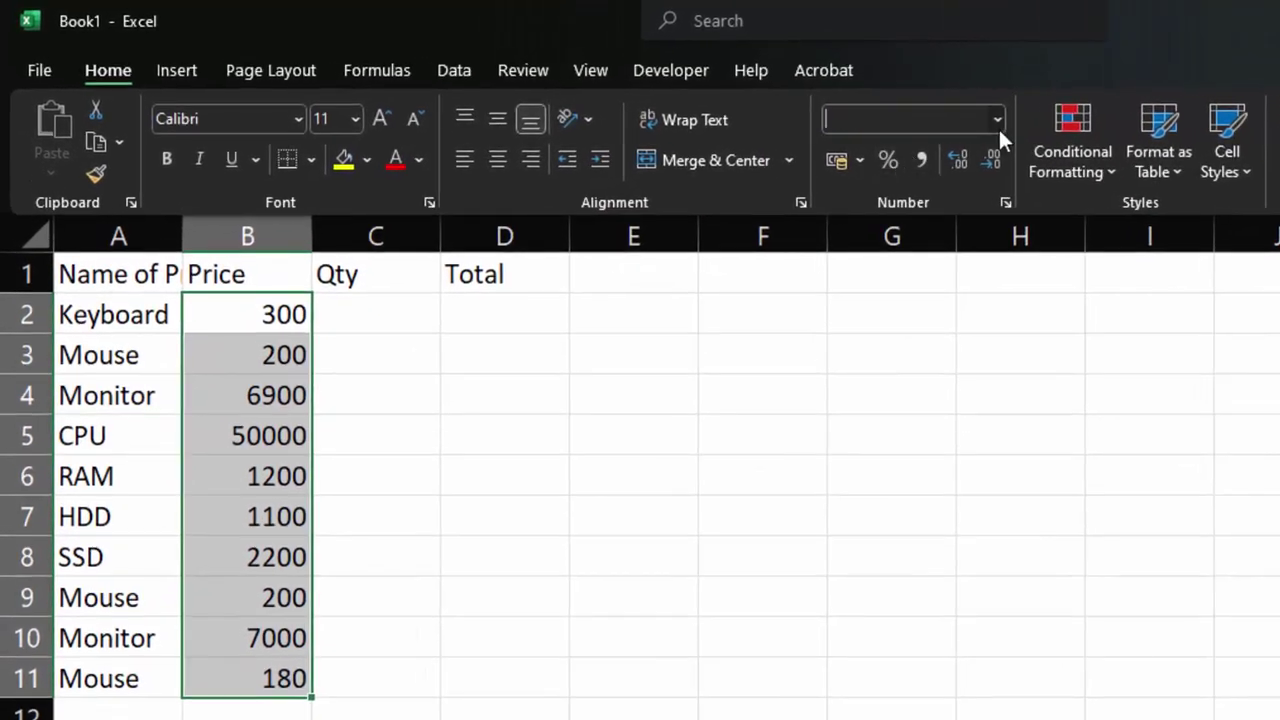
left_click(941, 287)
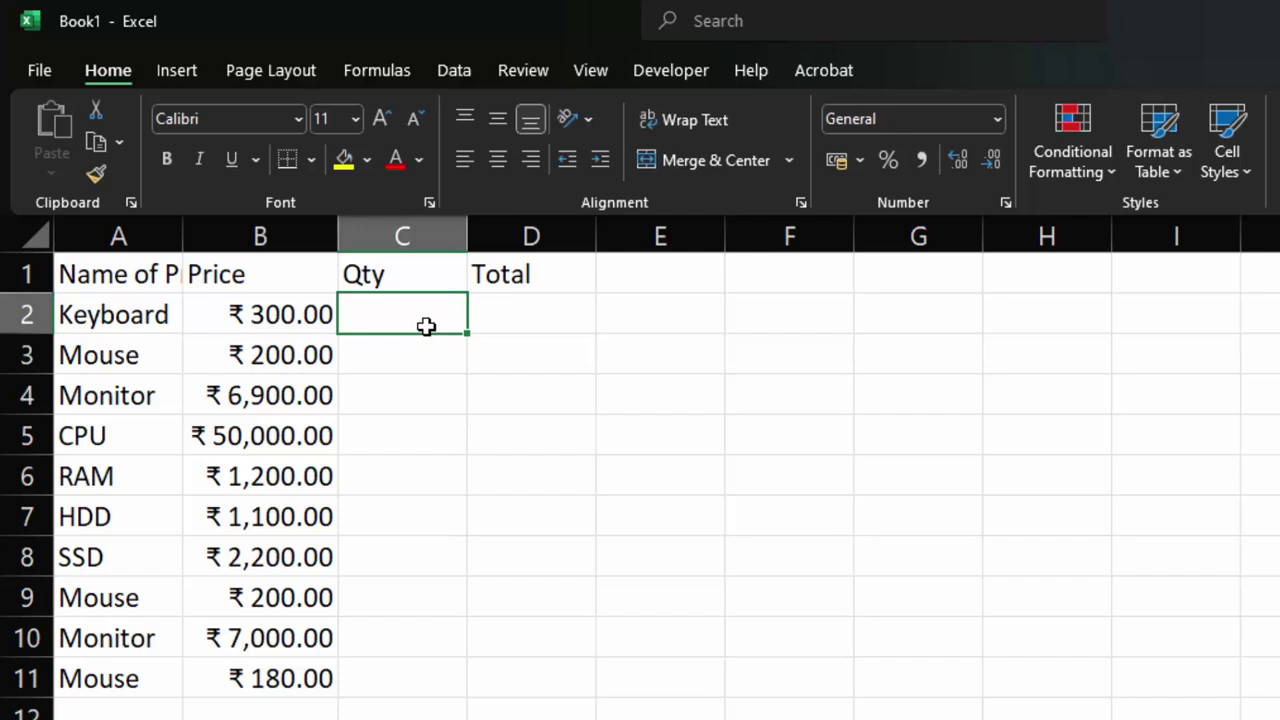
Enter quantities 4, 6, 4, 8, 9, 6, 4, 2, 5 and 6 in C2:C11.
type("4")
key("Return")
type("6")
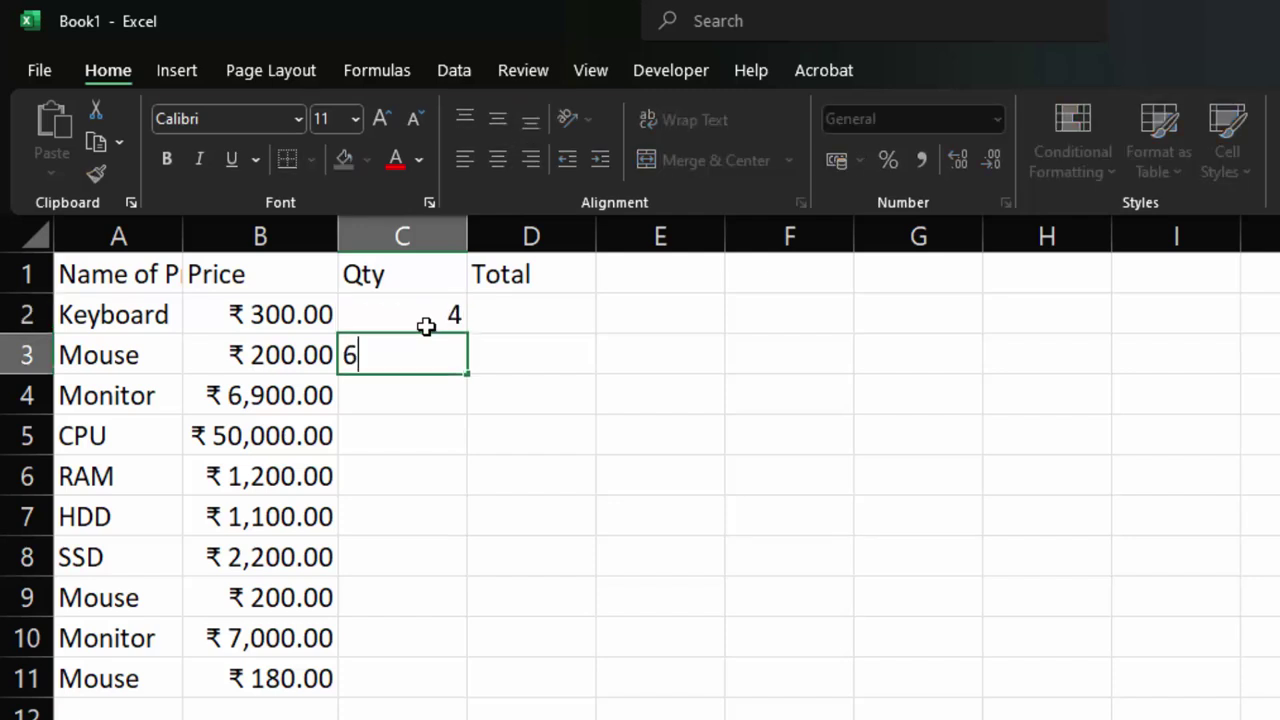
key("Return")
type("4")
key("Return")
type("8")
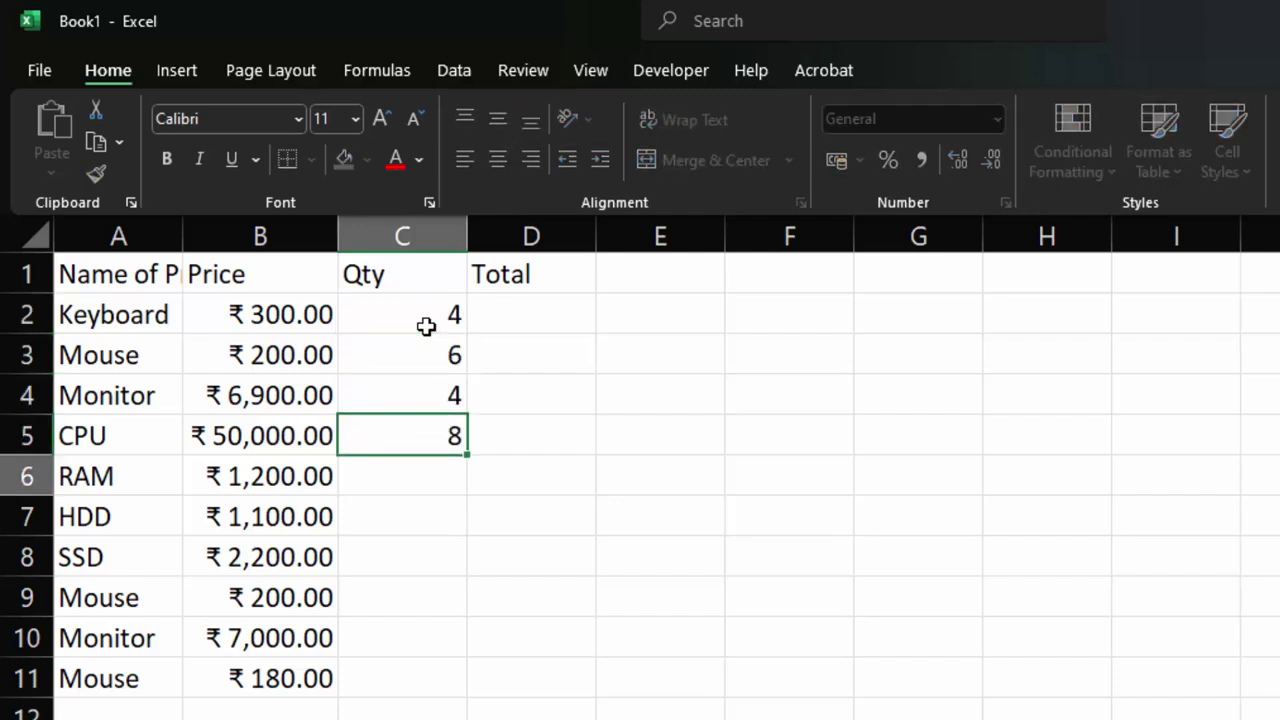
key("Return")
type("9")
key("Return")
type("6")
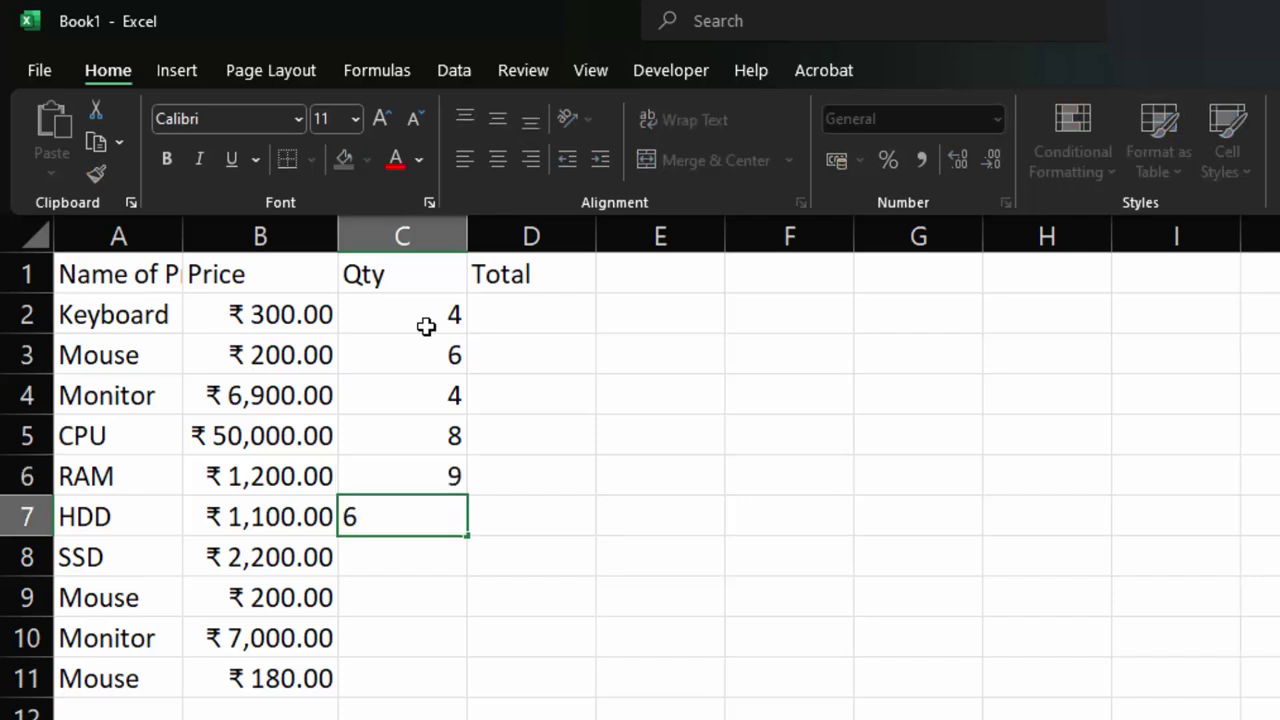
key("Return")
type("4")
key("Return")
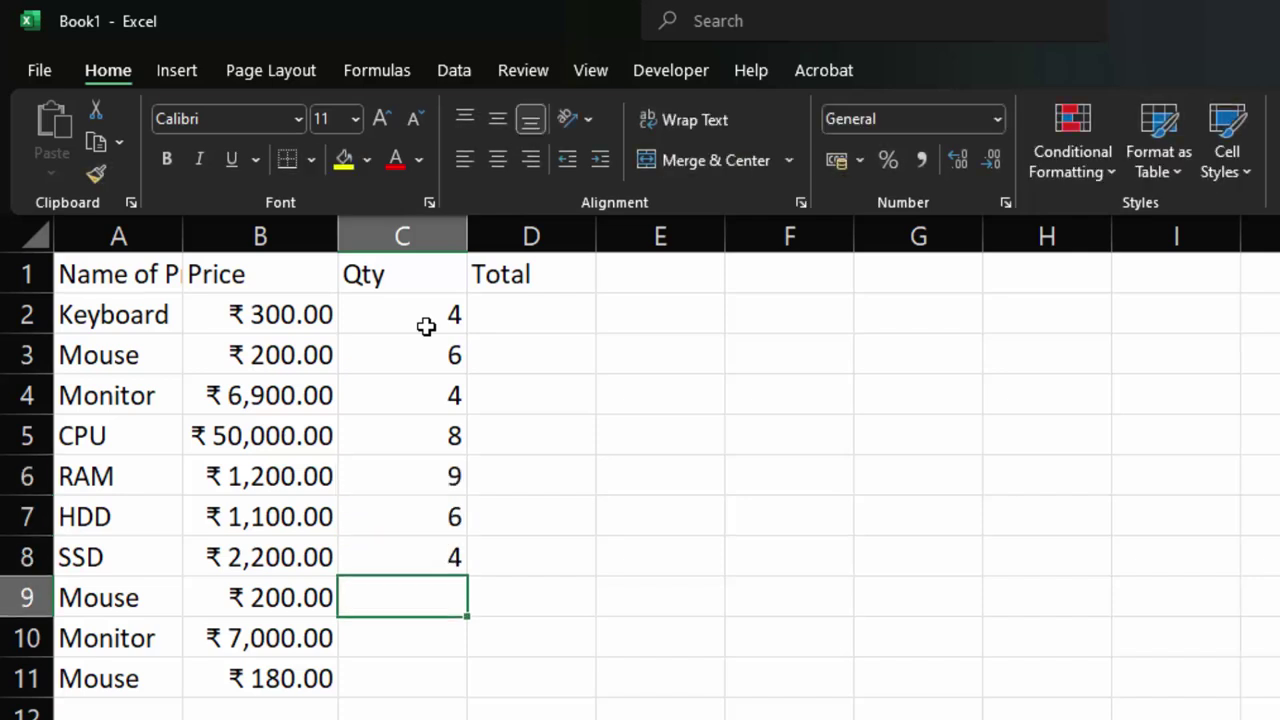
type("2")
key("Return")
type("5")
key("Return")
type("6")
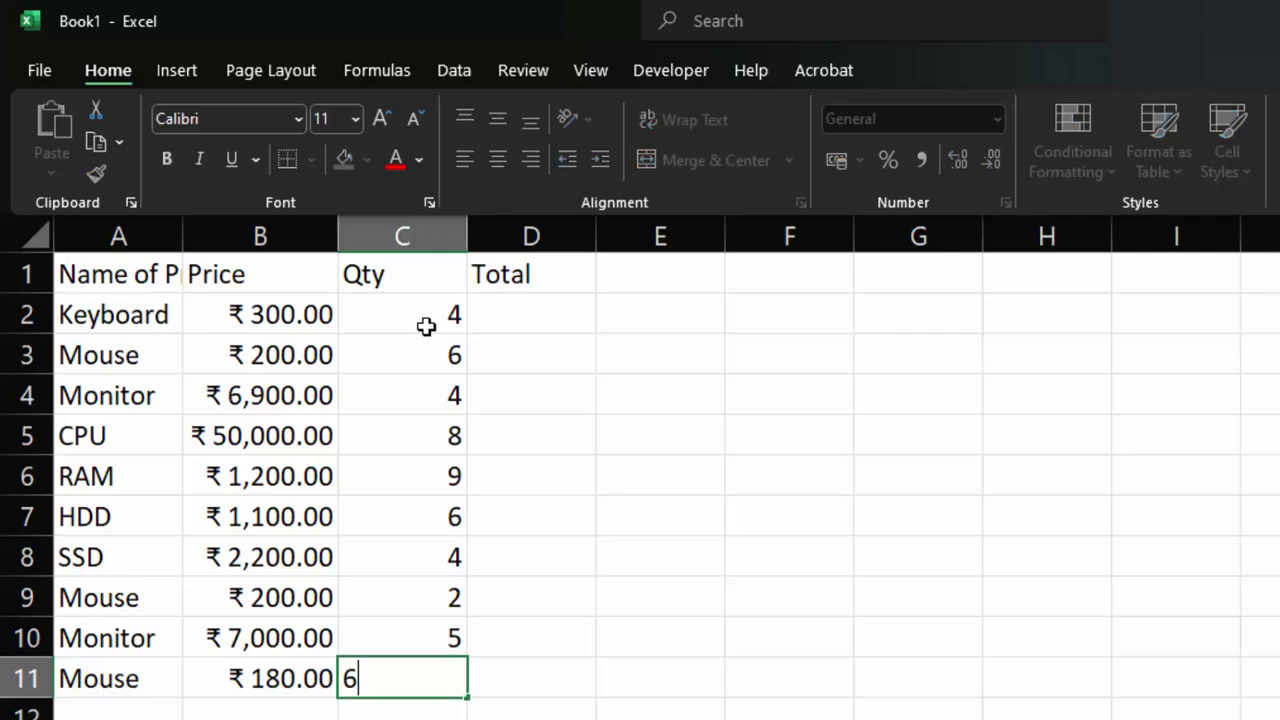
key("Return")
Enter the formula =B2*C2 in D2, giving a Keyboard total of ₹ 1,200.00.
left_click(528, 306)
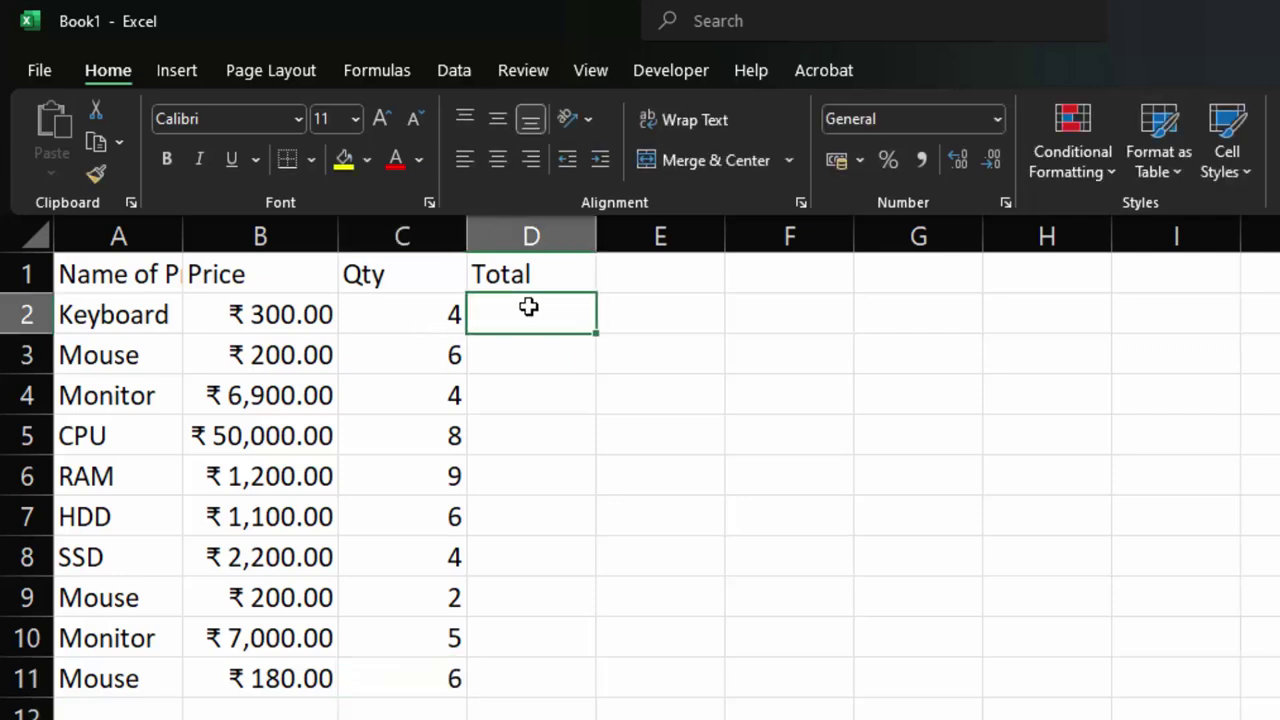
type("=")
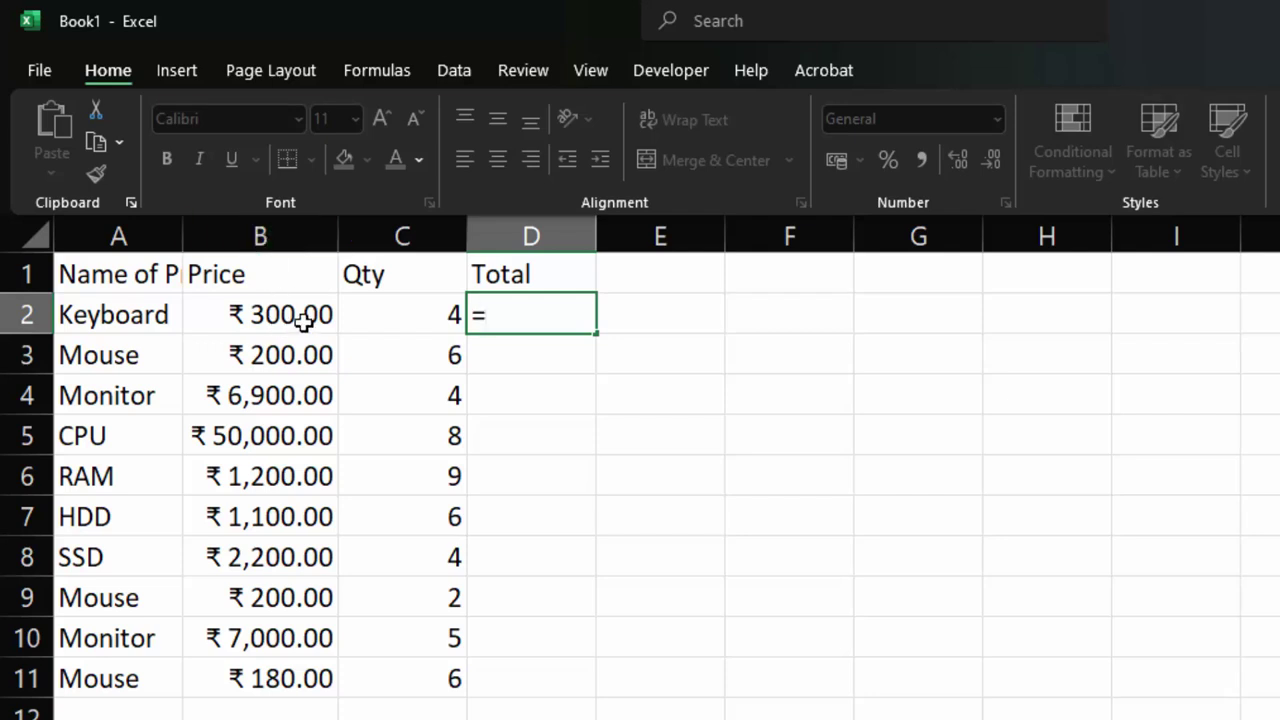
left_click(300, 316)
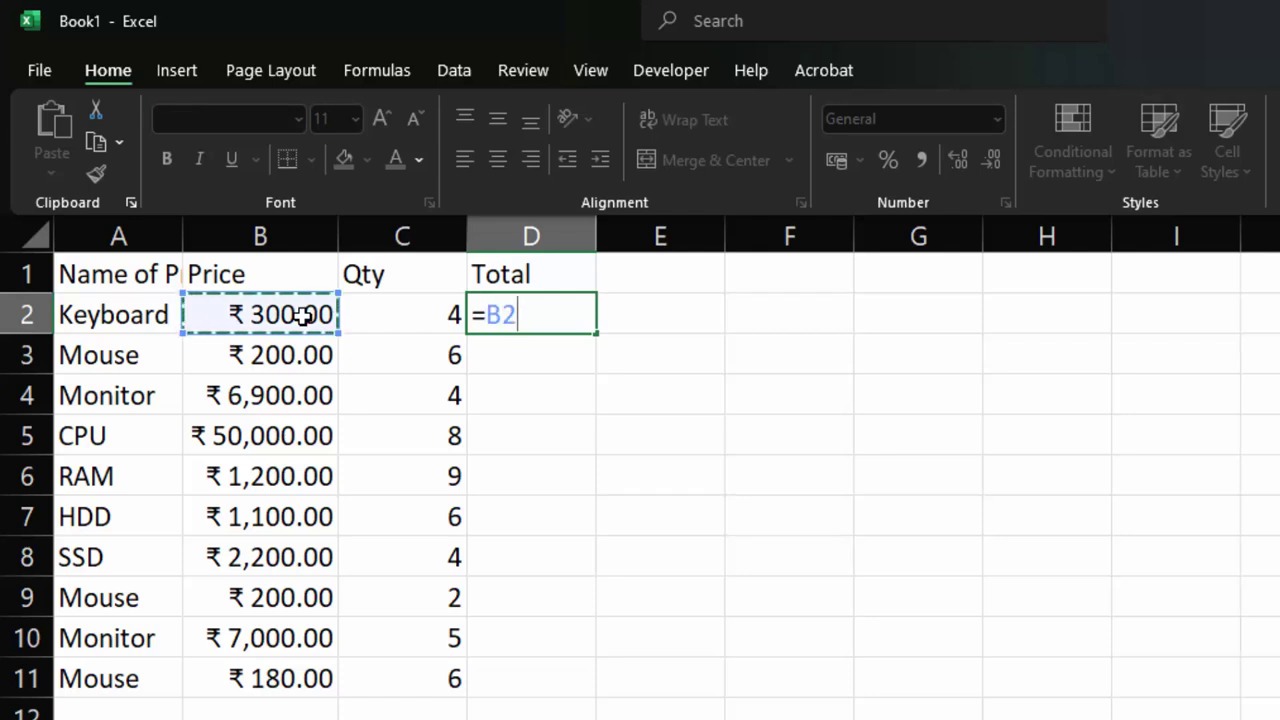
type("*")
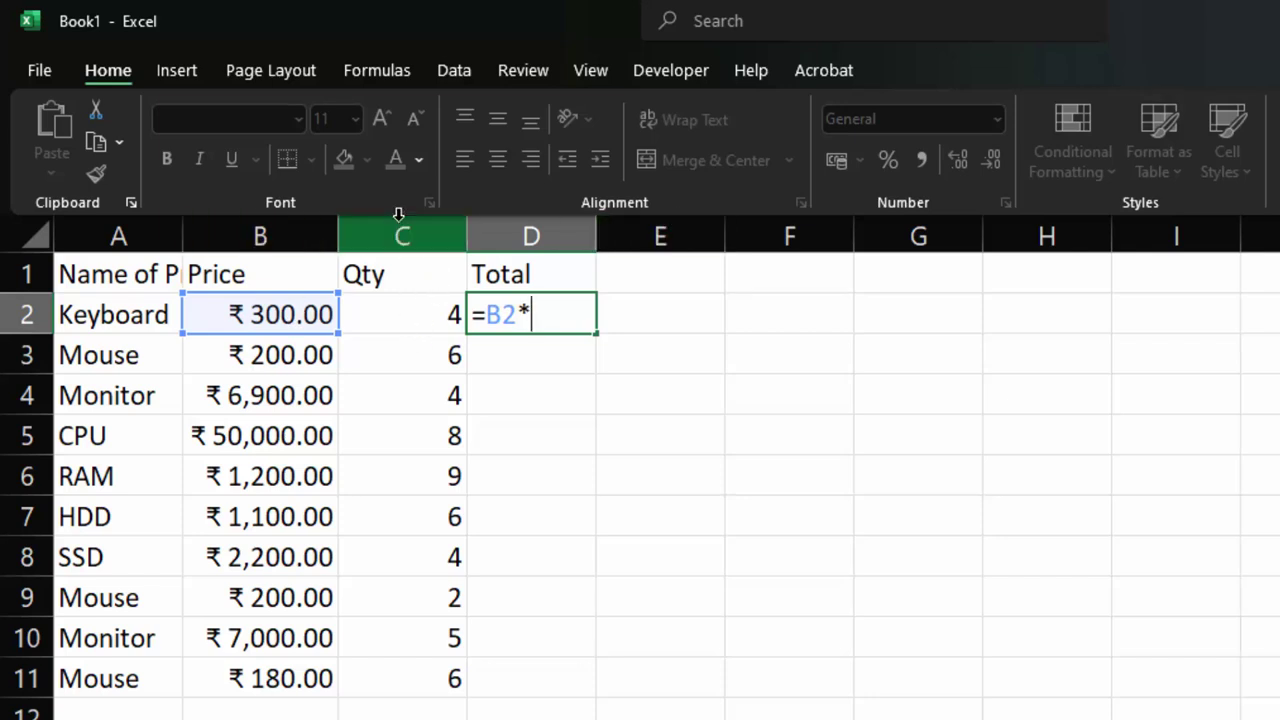
left_click(410, 314)
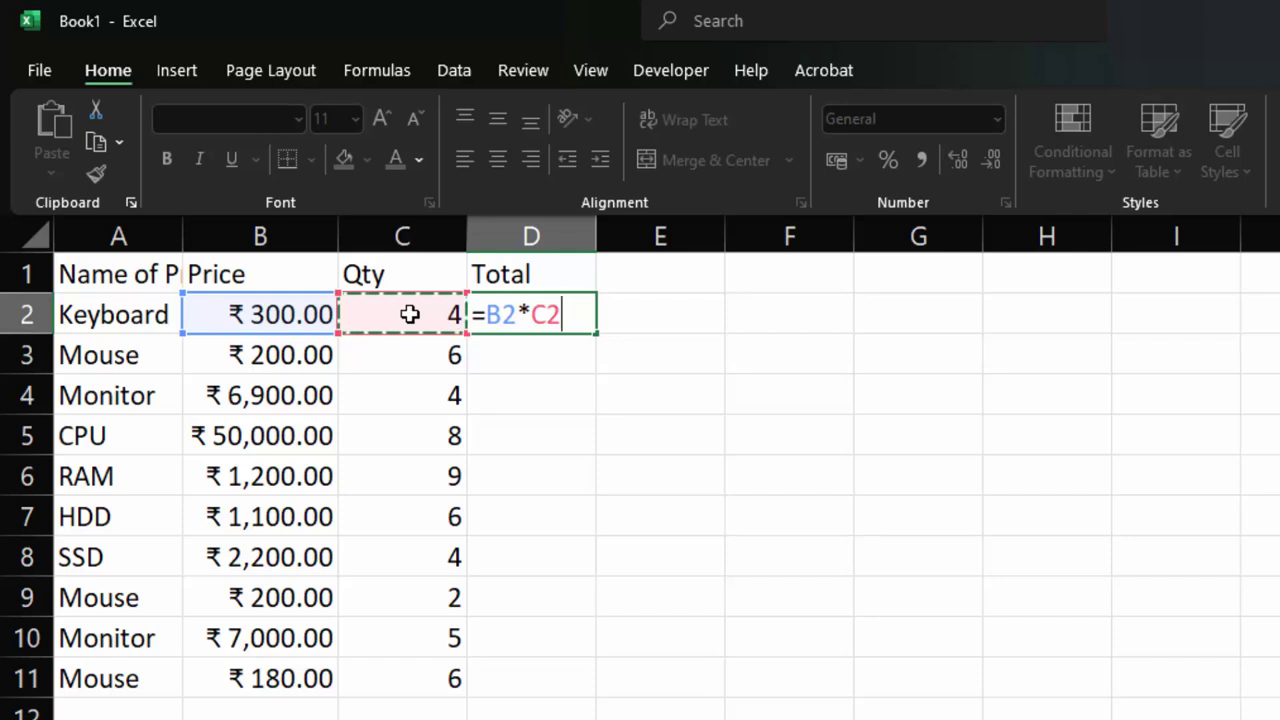
key("Return")
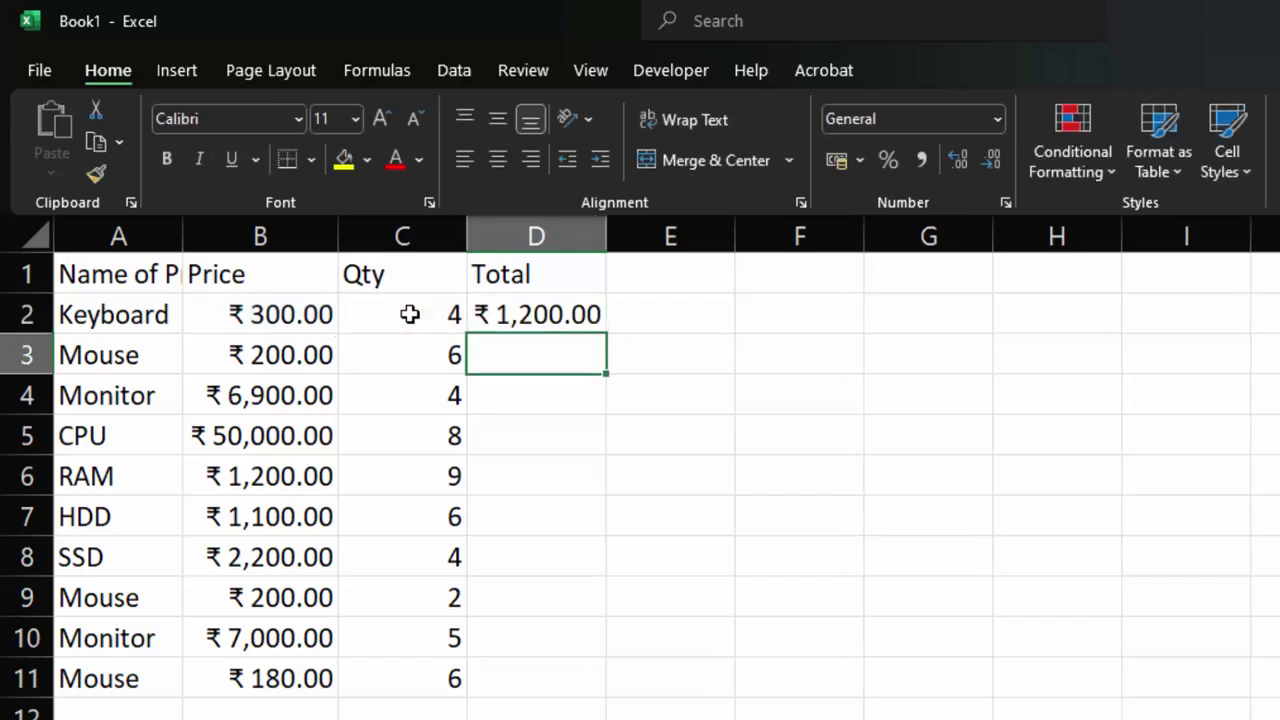
Fill the D2 Total formula down to D11, then select the table A1:D11.
left_click(532, 320)
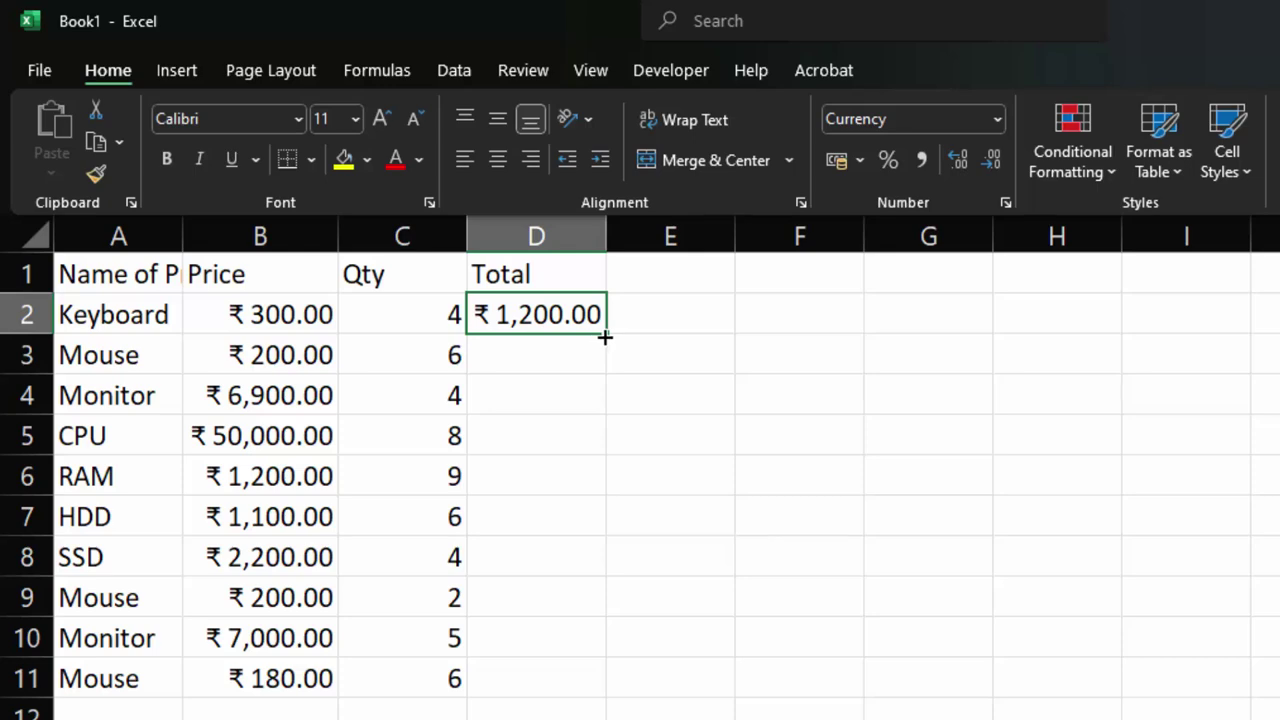
left_click_drag(605, 338, 610, 692)
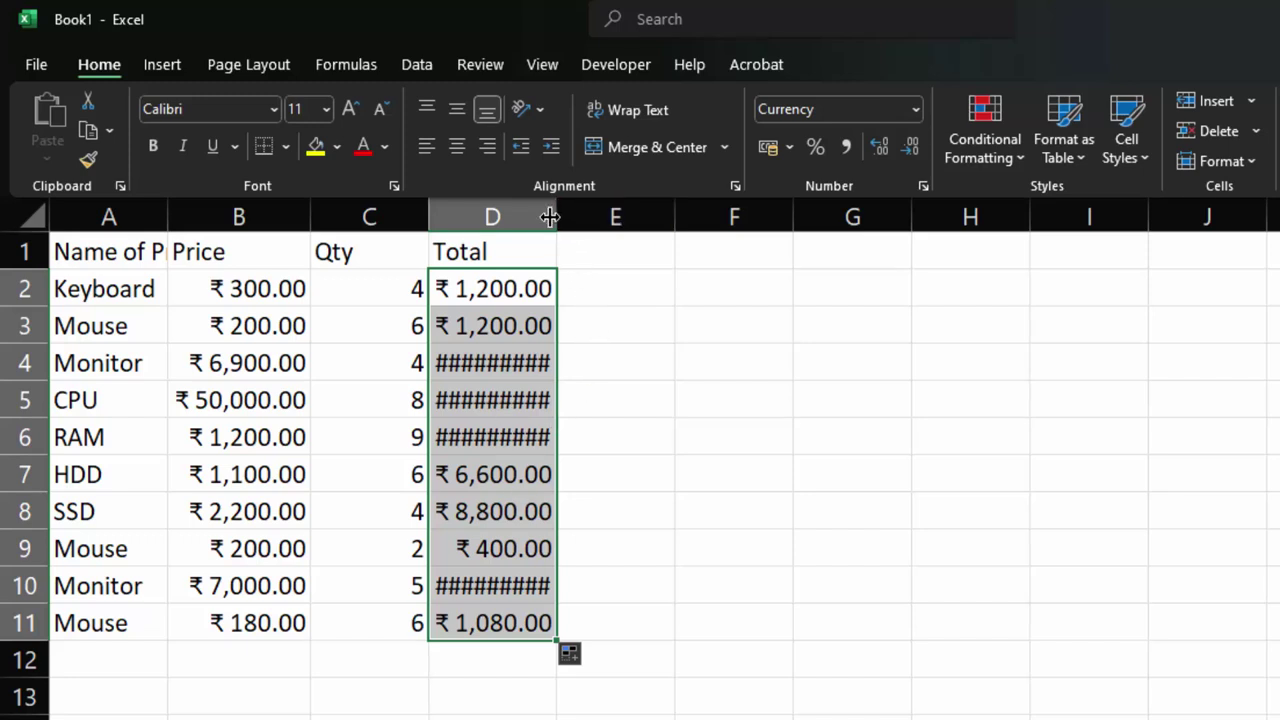
left_click(494, 621)
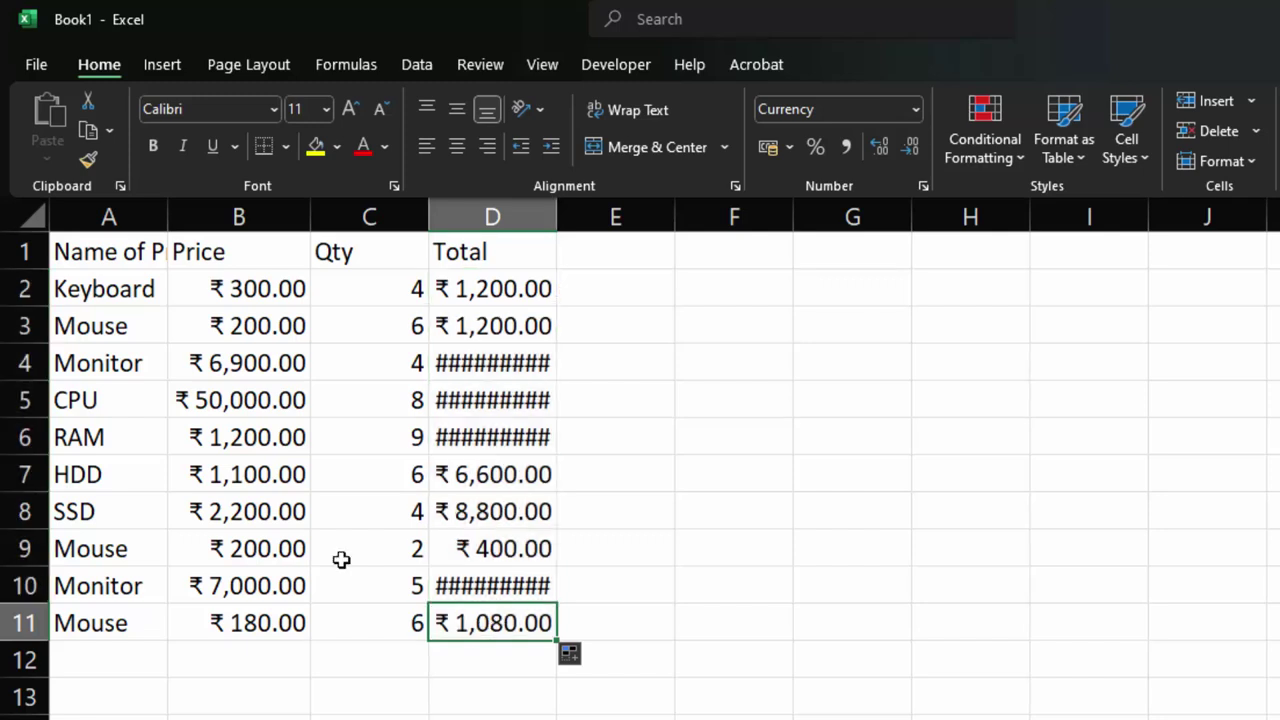
left_click_drag(494, 621, 20, 250)
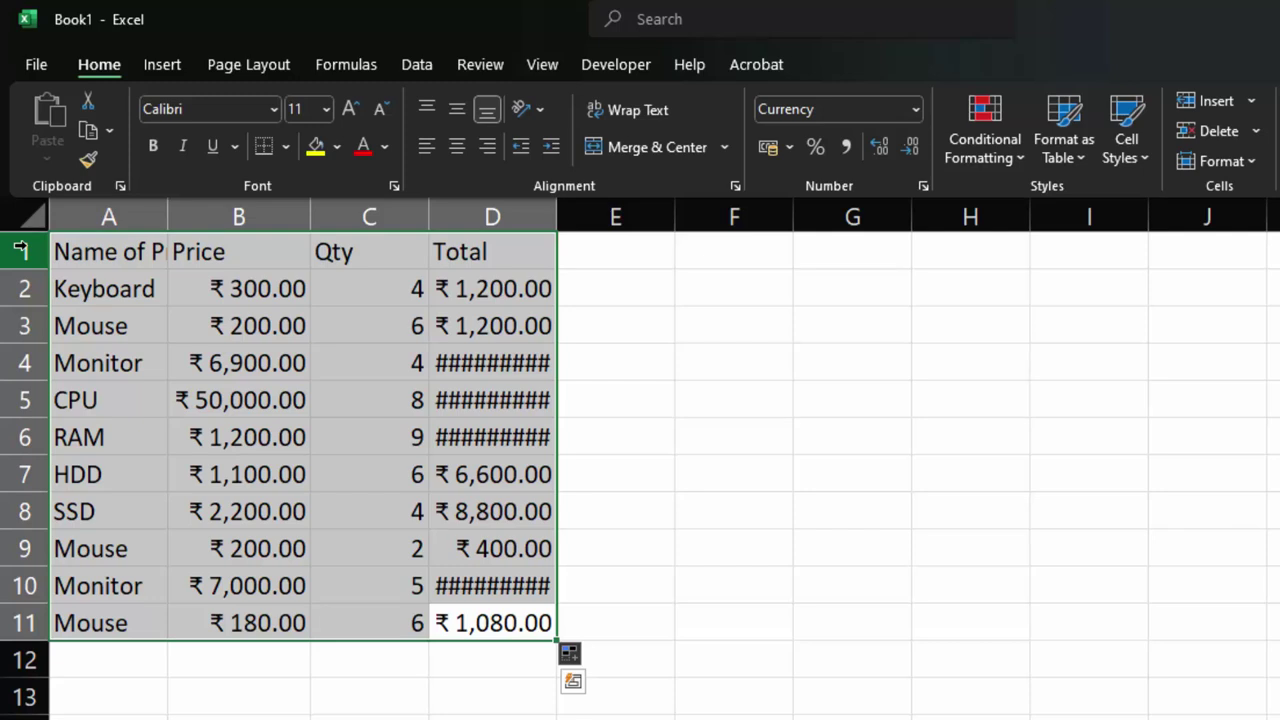
AutoFit the column widths and restore D11's Total formula to =B11*C11.
key("alt")
type("h")
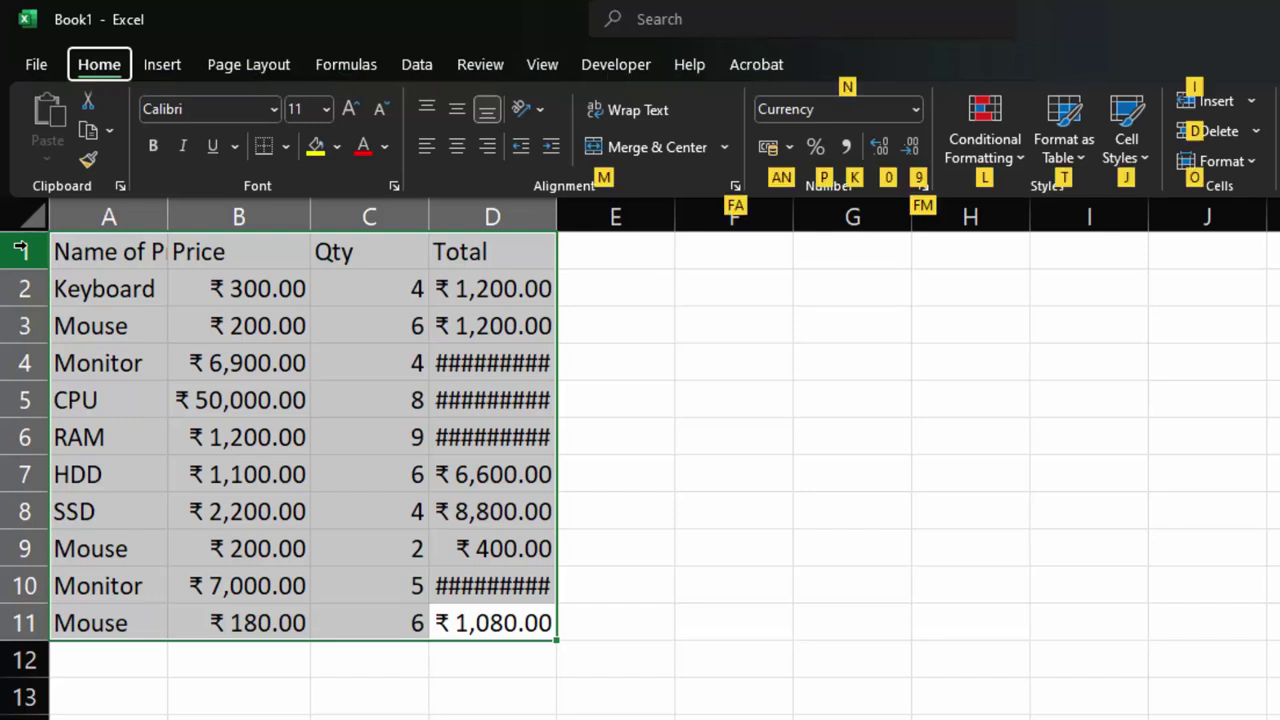
type("oiu")
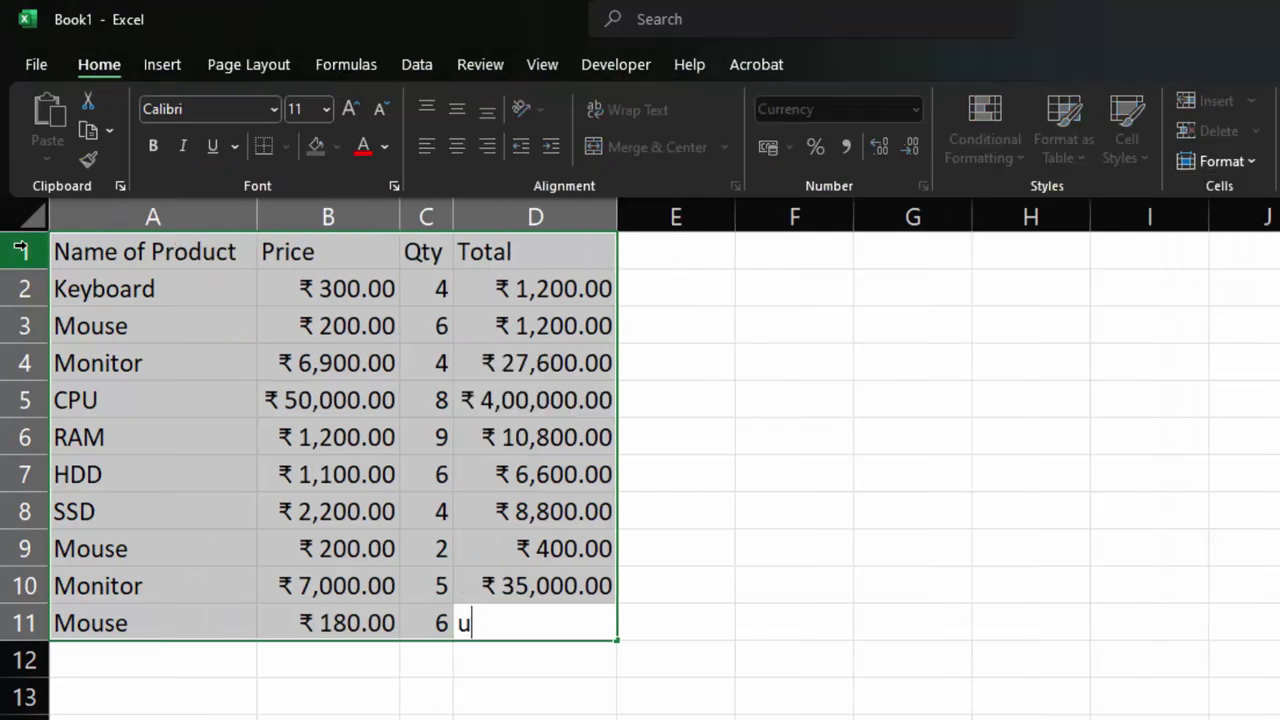
key("BackSpace")
type("=B11*C11")
key("Return")
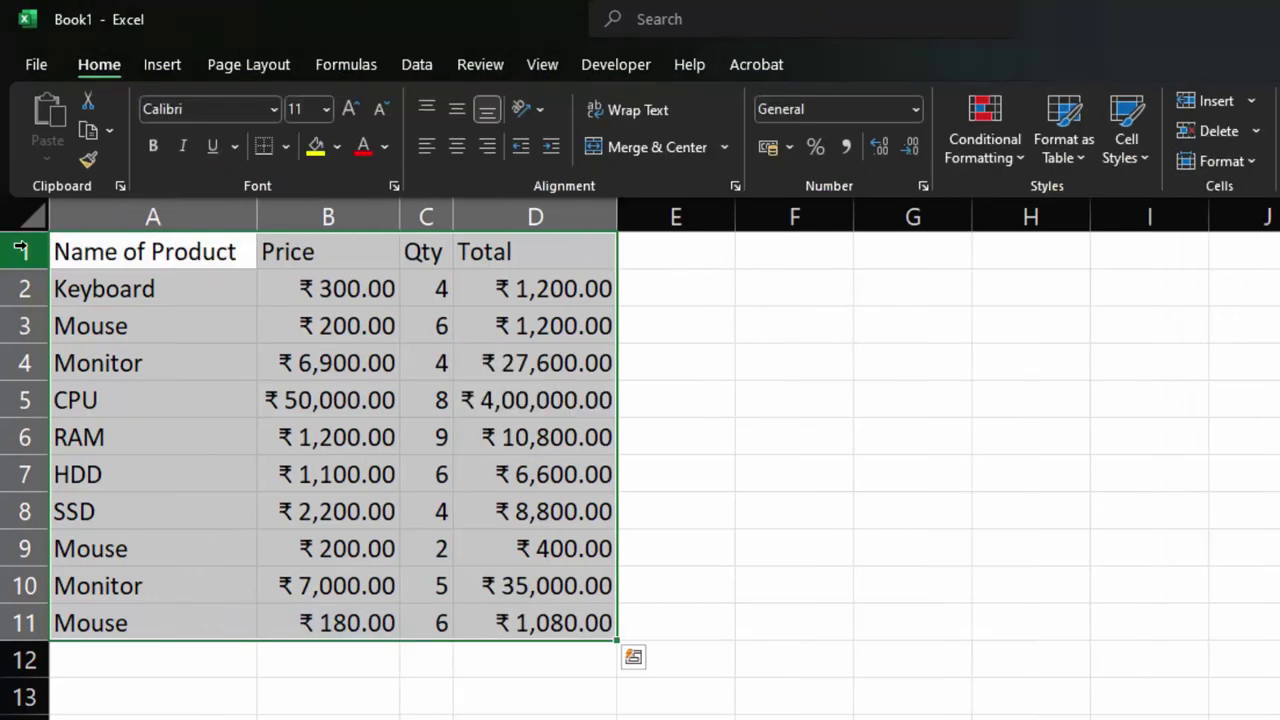
Shade the header row A1:D1 with a light peach fill colour.
left_click(733, 488)
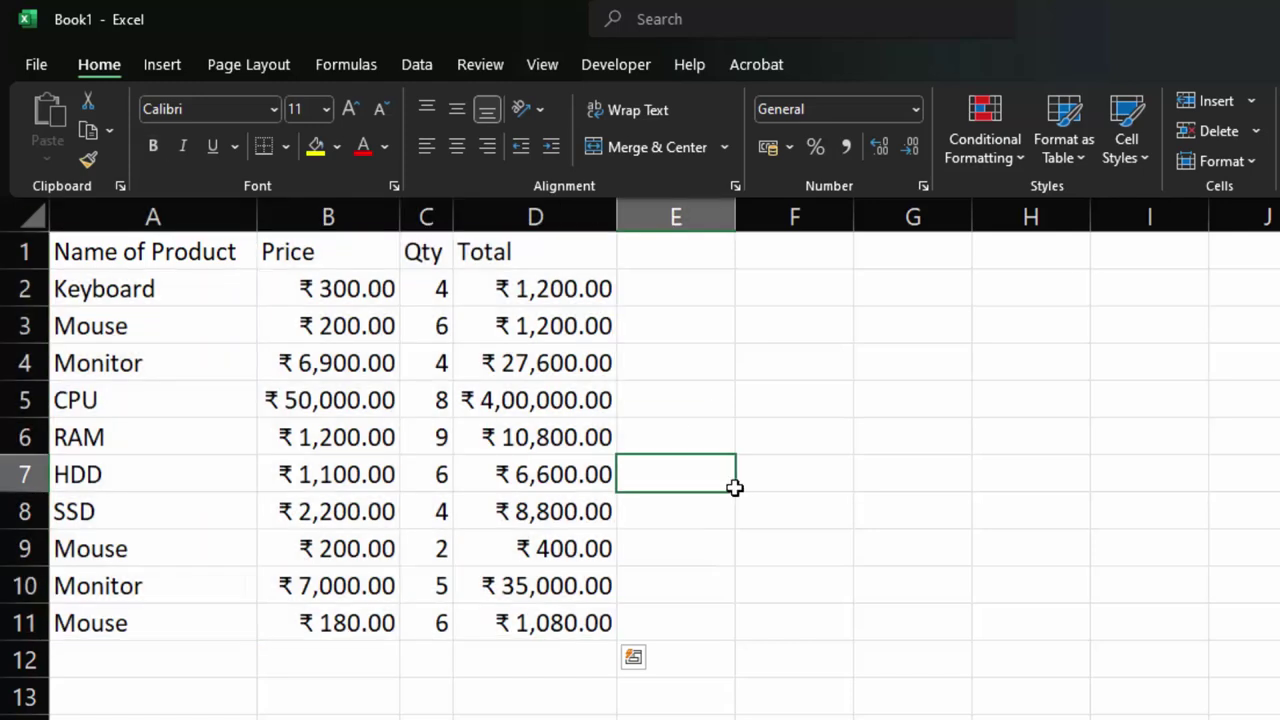
left_click(224, 248)
left_click_drag(224, 248, 497, 248)
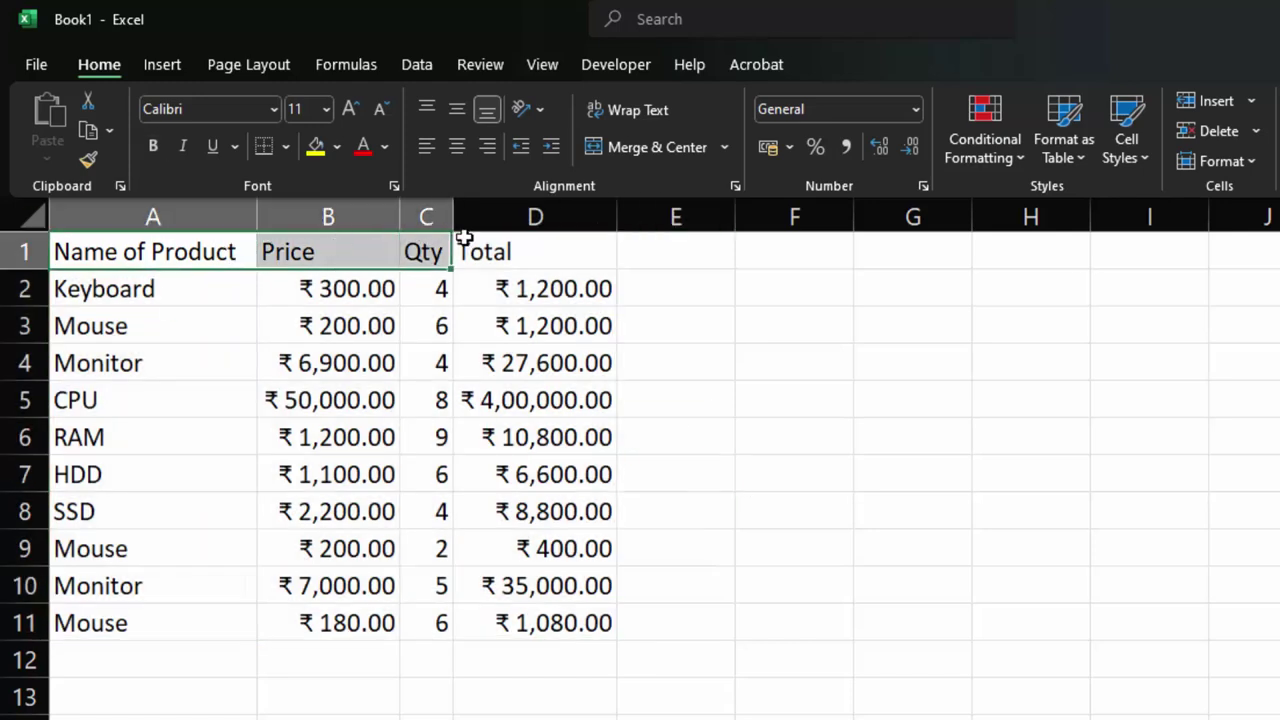
left_click(337, 148)
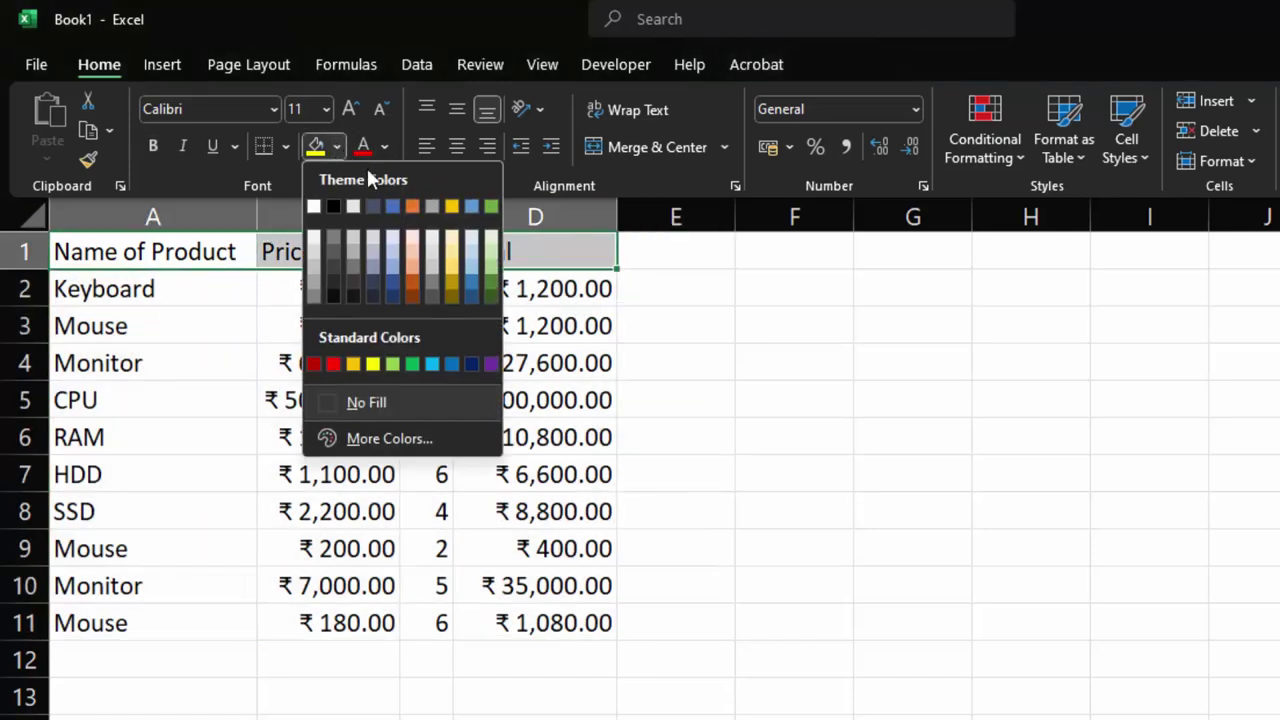
left_click(420, 250)
left_click(686, 440)
Select the whole table A1:D11 with Ctrl+A and apply All Borders.
left_click(426, 399)
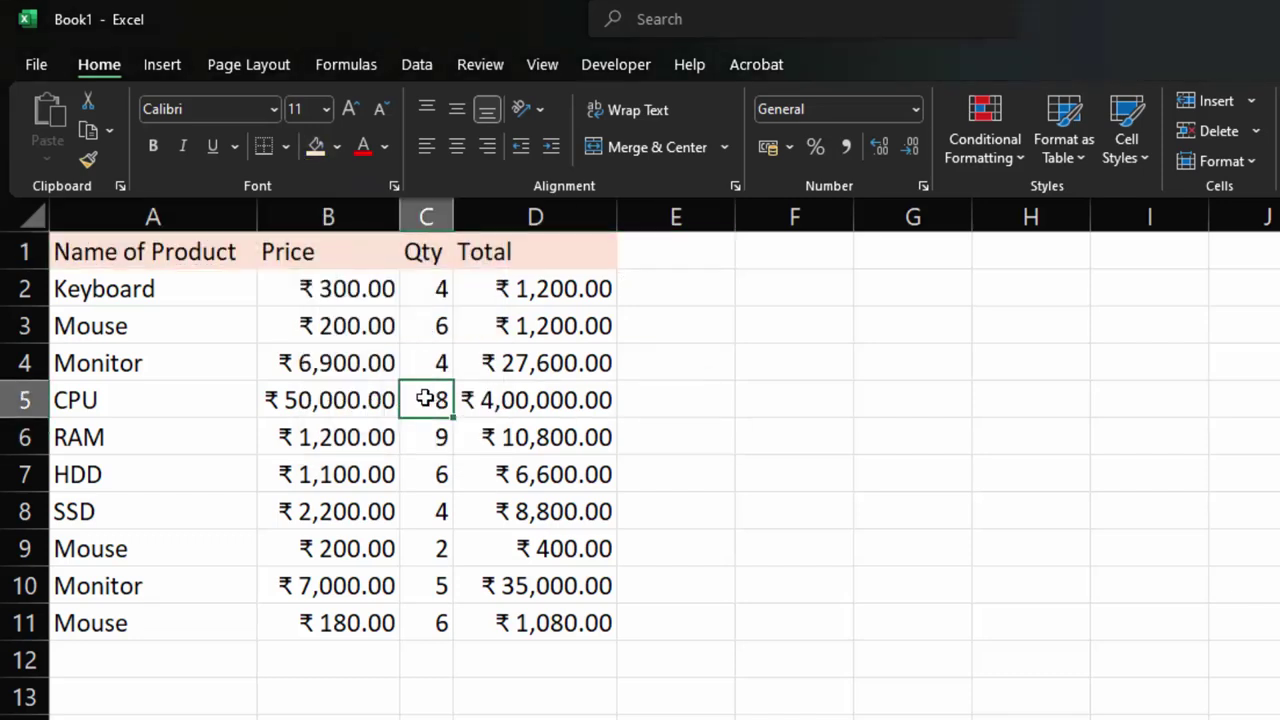
key("ctrl+a")
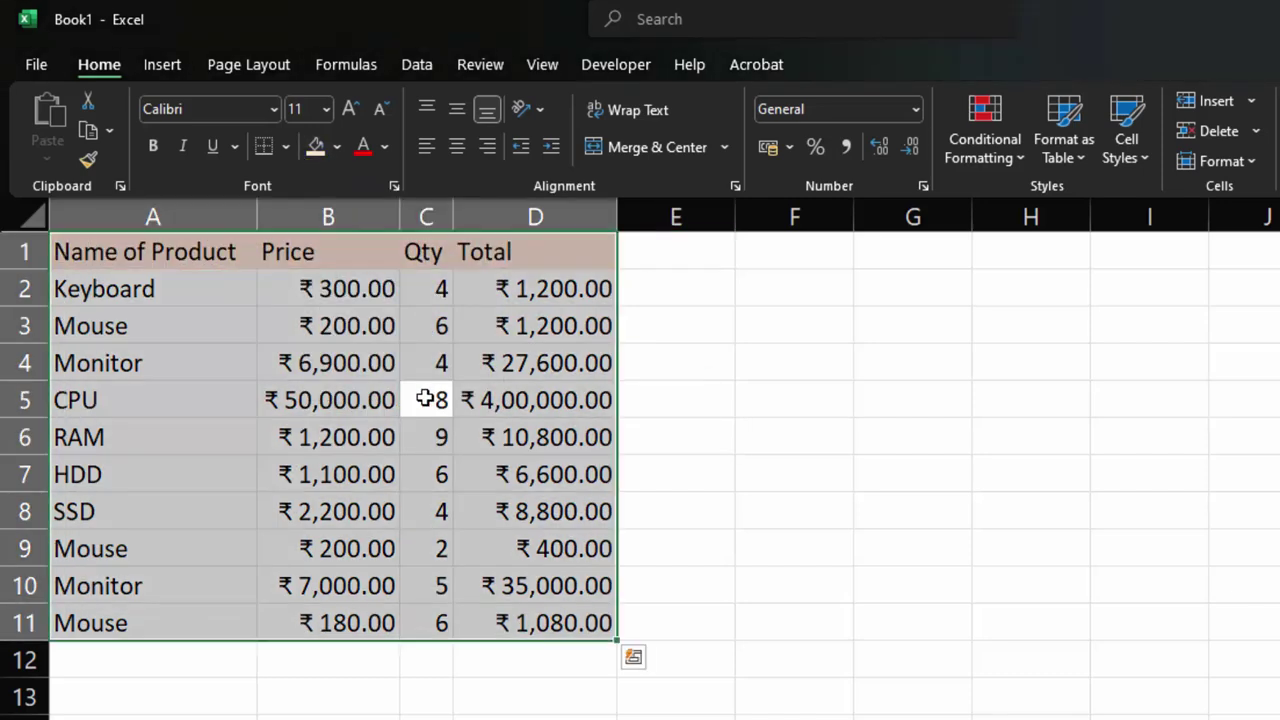
key("alt")
key("h")
key("b")
key("a")
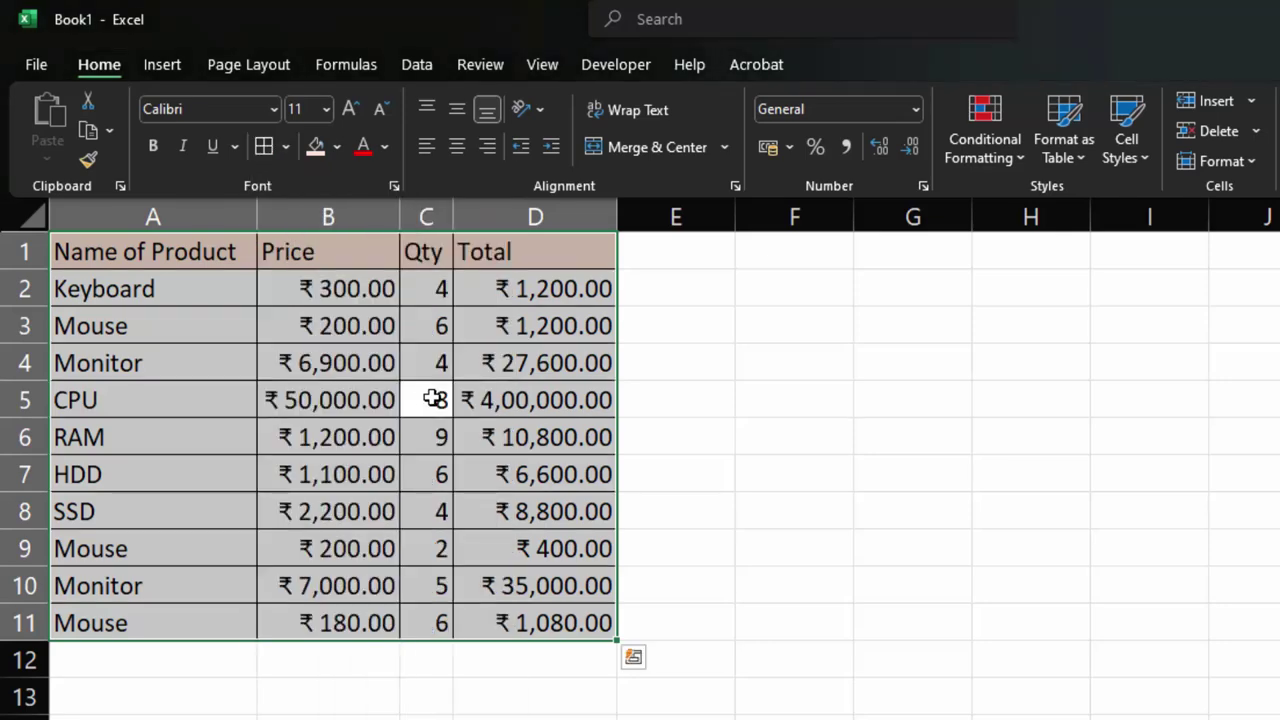
left_click(636, 543)
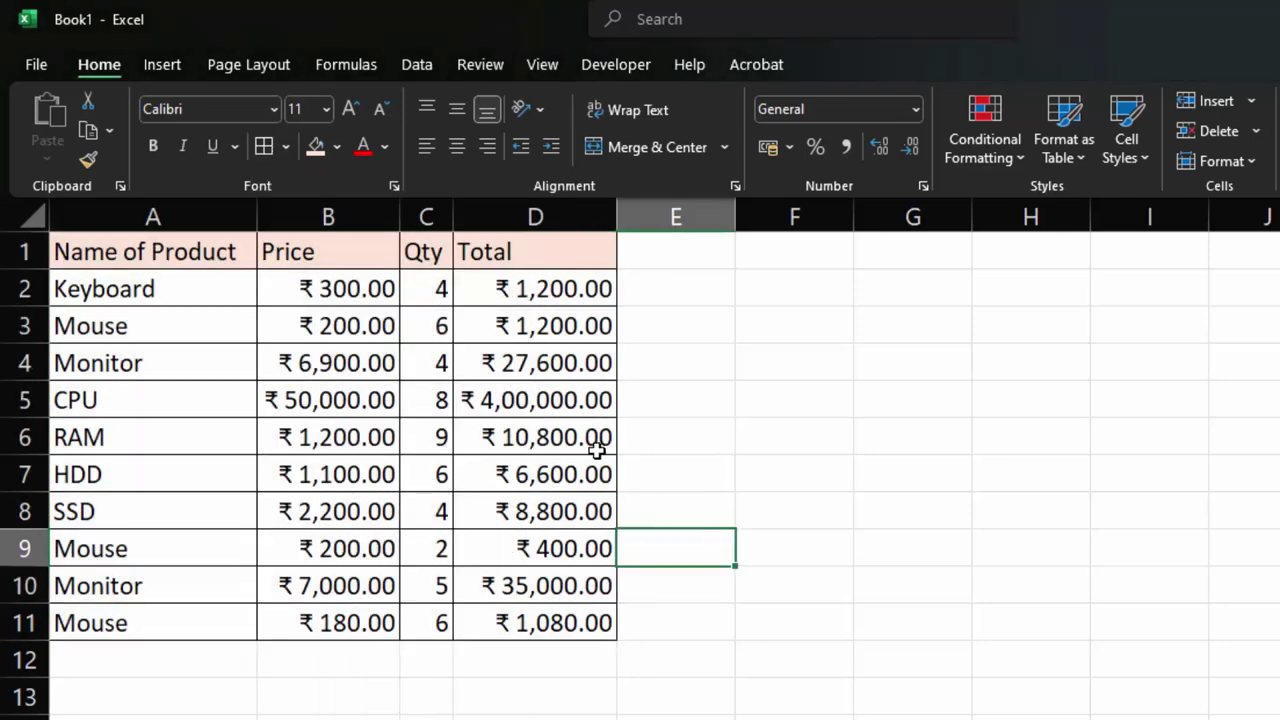
left_click(1155, 398)
left_click(528, 287)
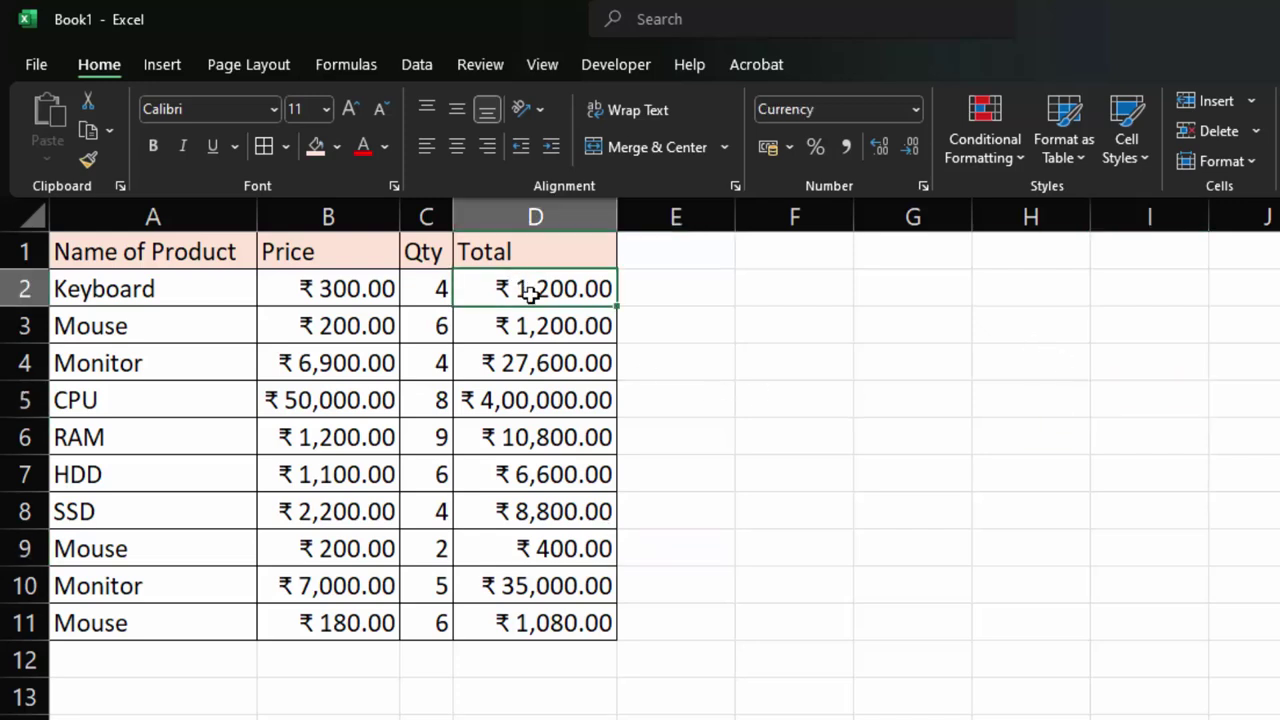
double_click(530, 291)
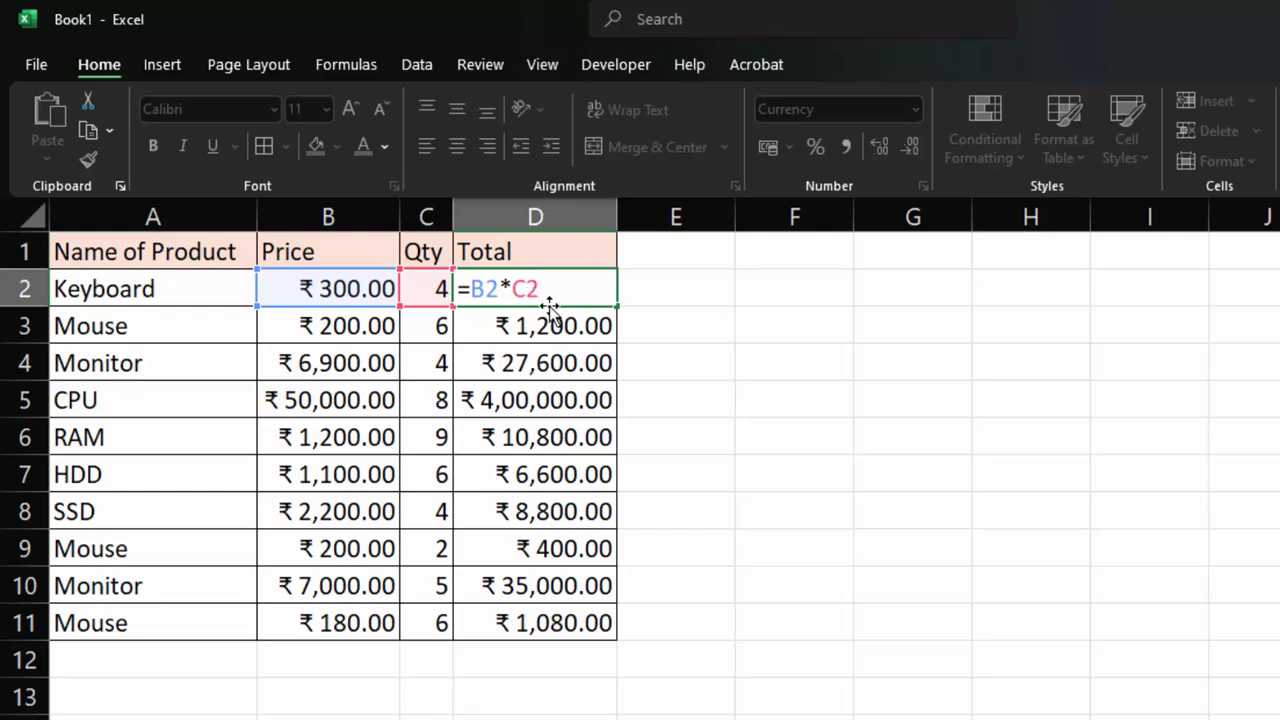
left_click_drag(472, 288, 500, 288)
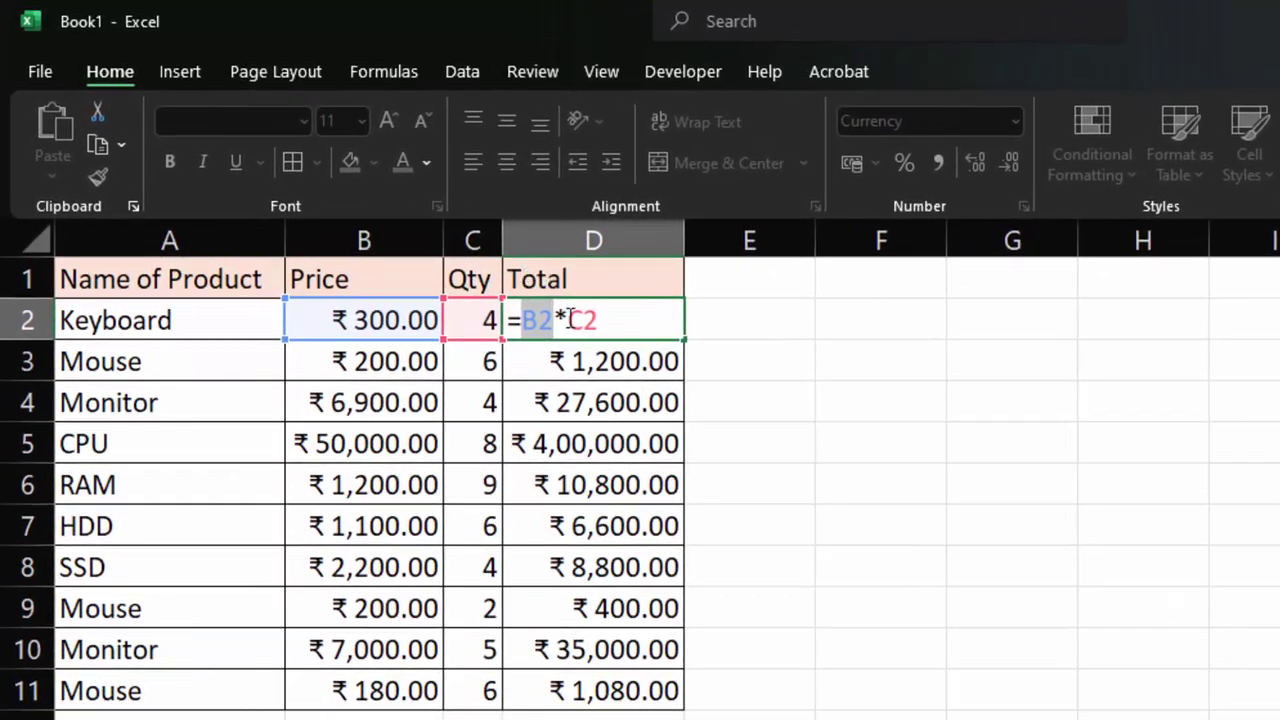
left_click_drag(568, 319, 598, 320)
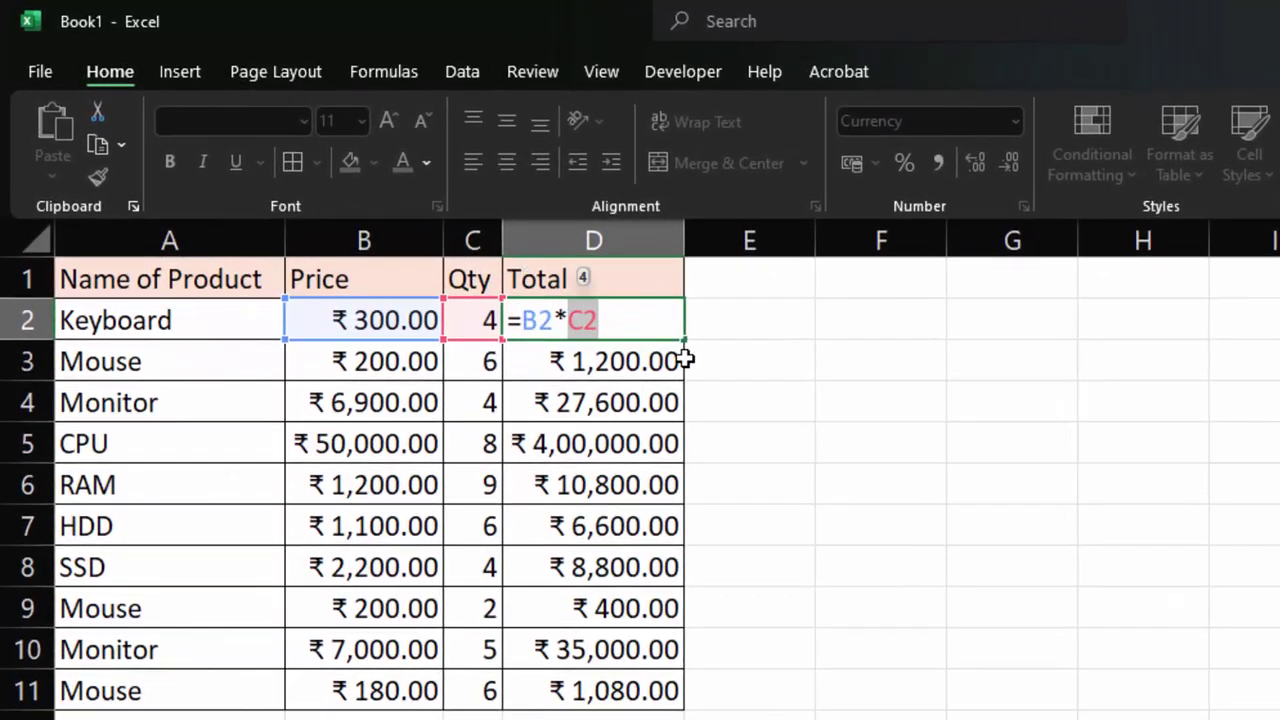
key("Return")
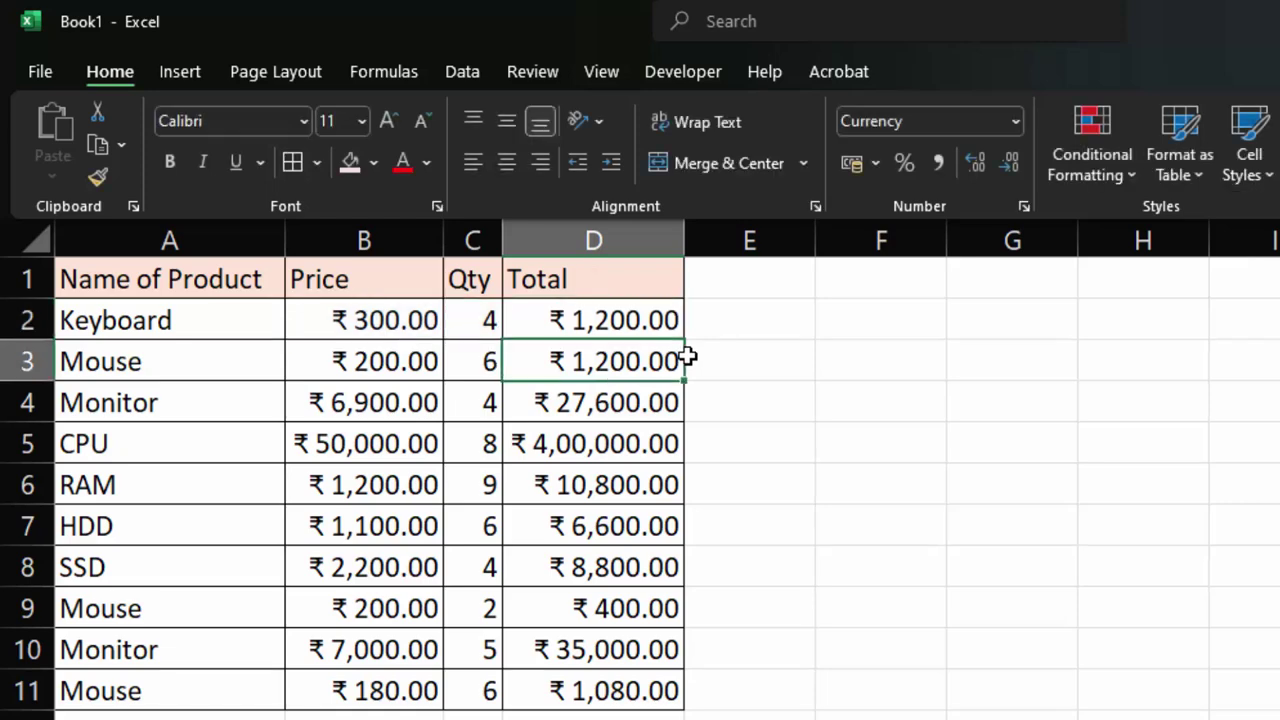
left_click(893, 366)
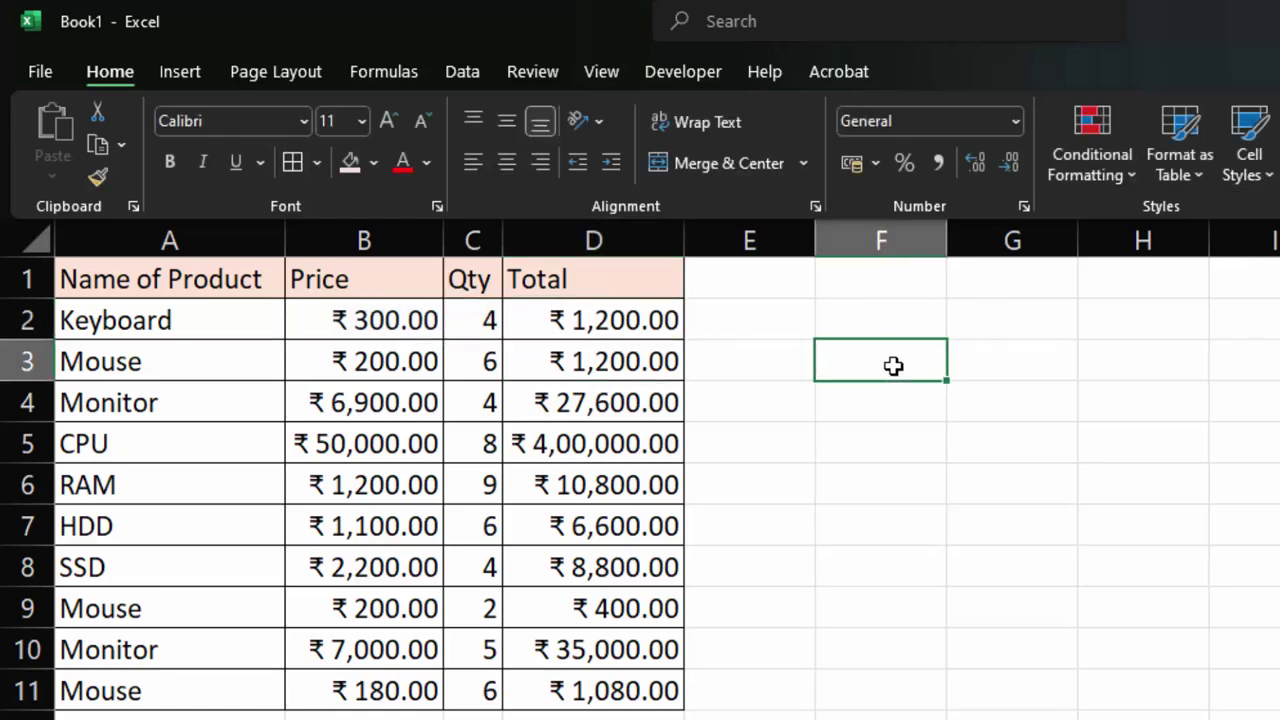
type("$")
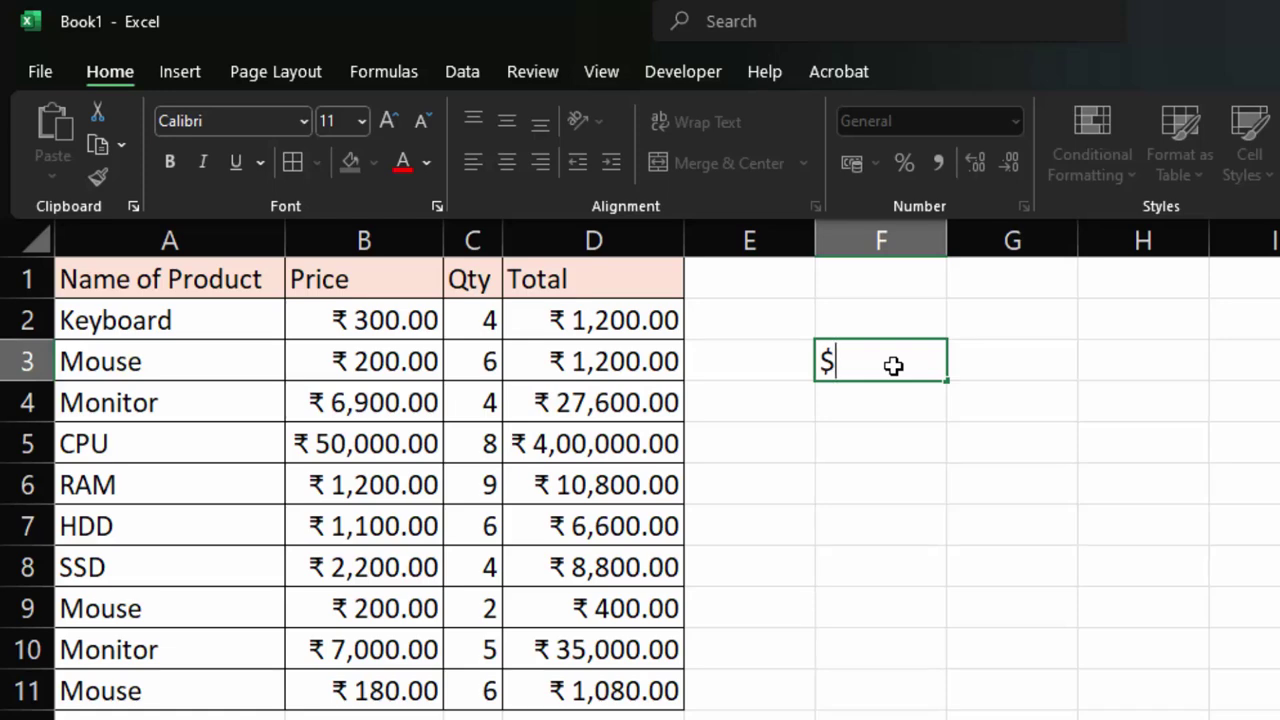
key("Return")
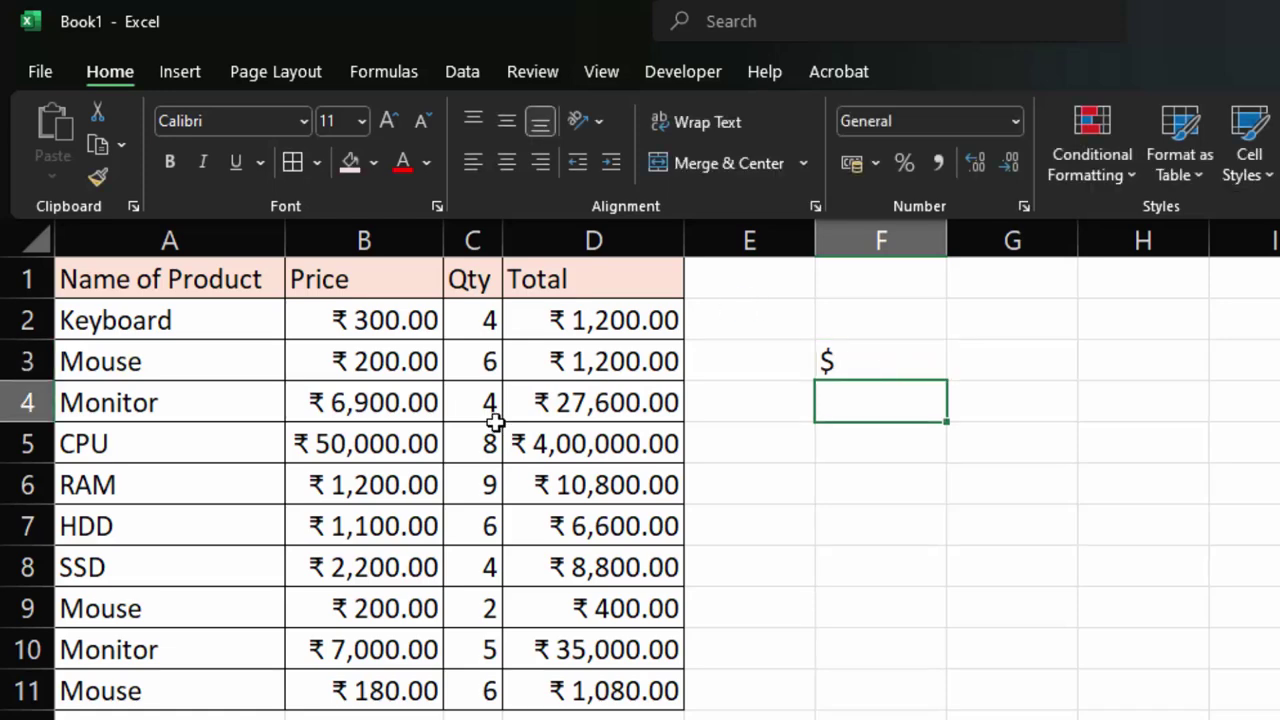
left_click(558, 360)
key("F2")
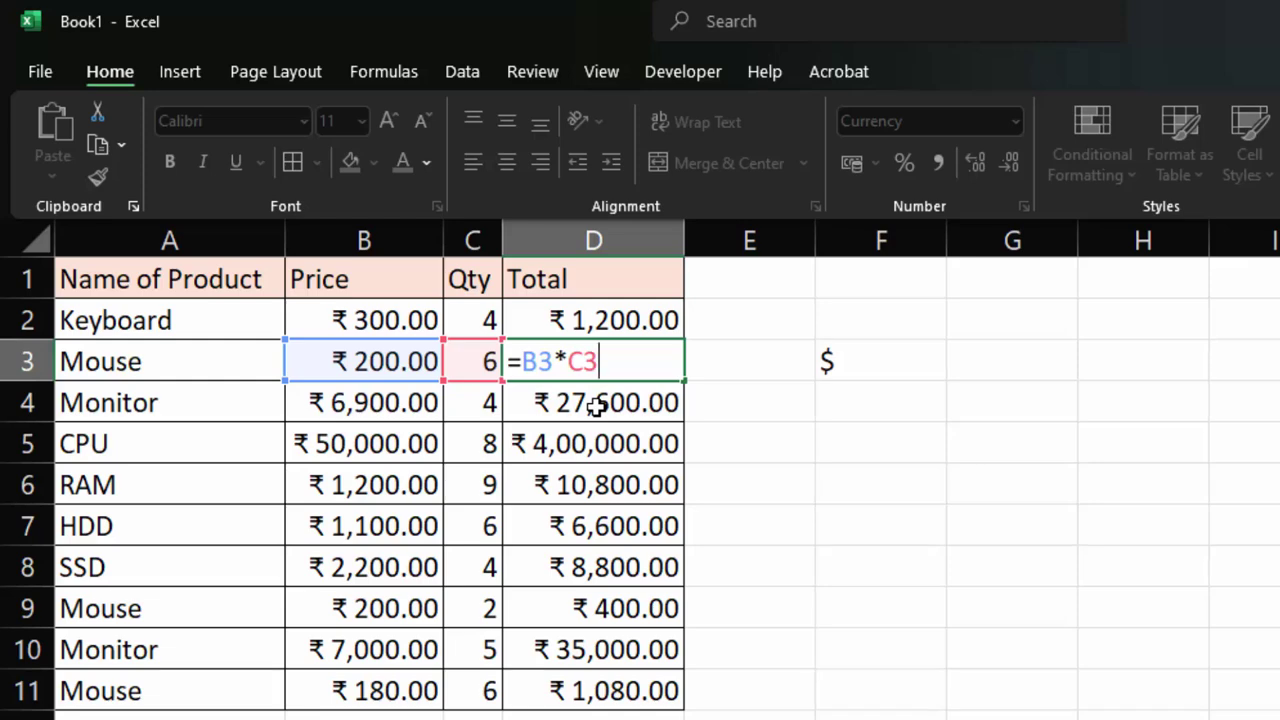
key("Return")
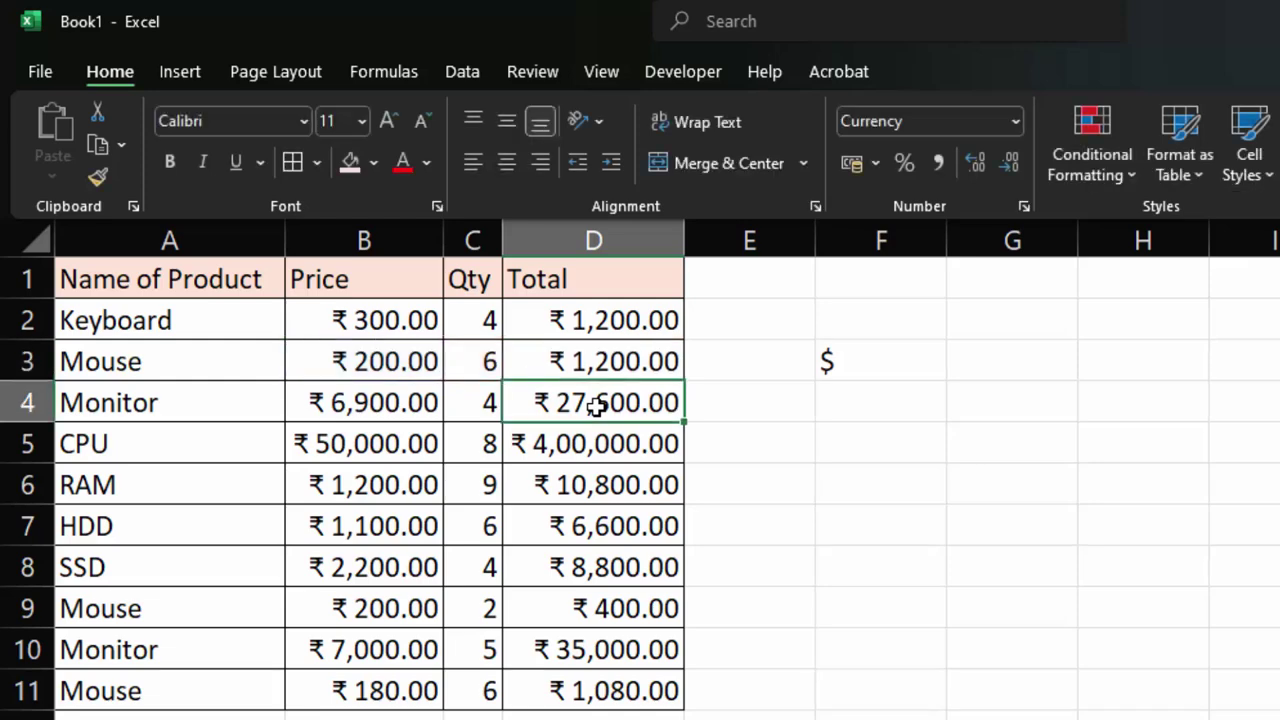
double_click(596, 404)
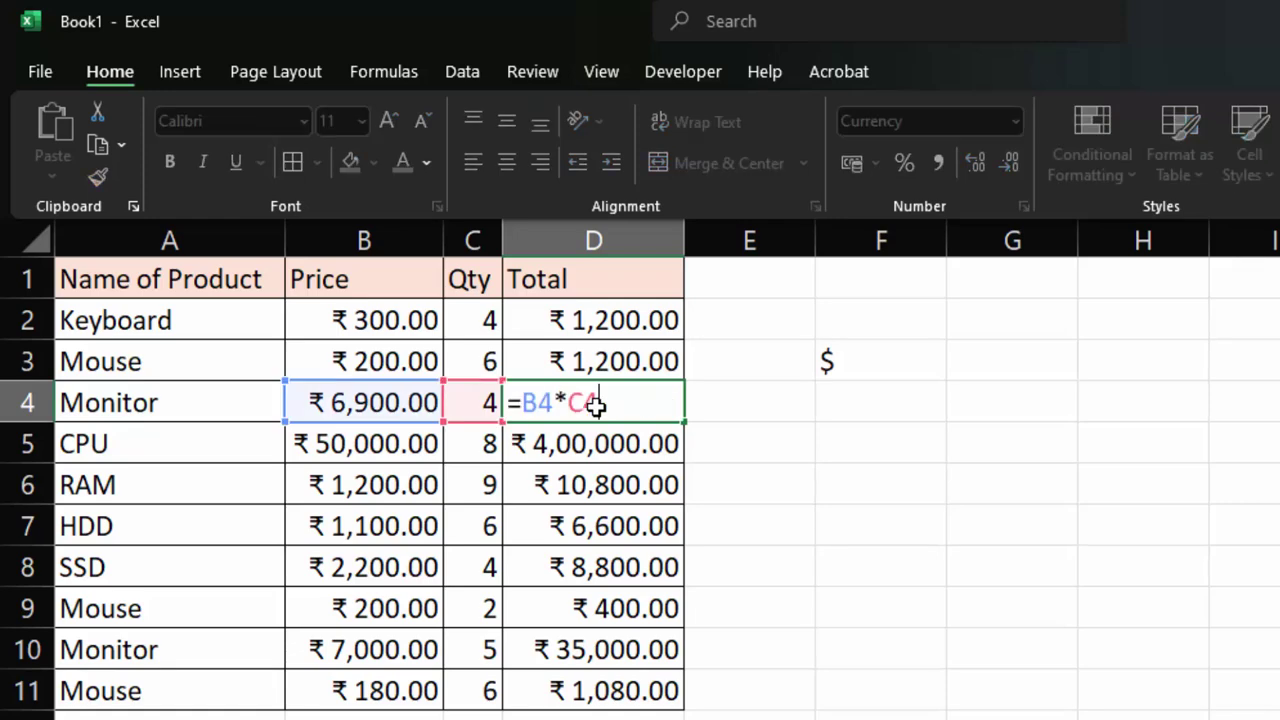
key("Return")
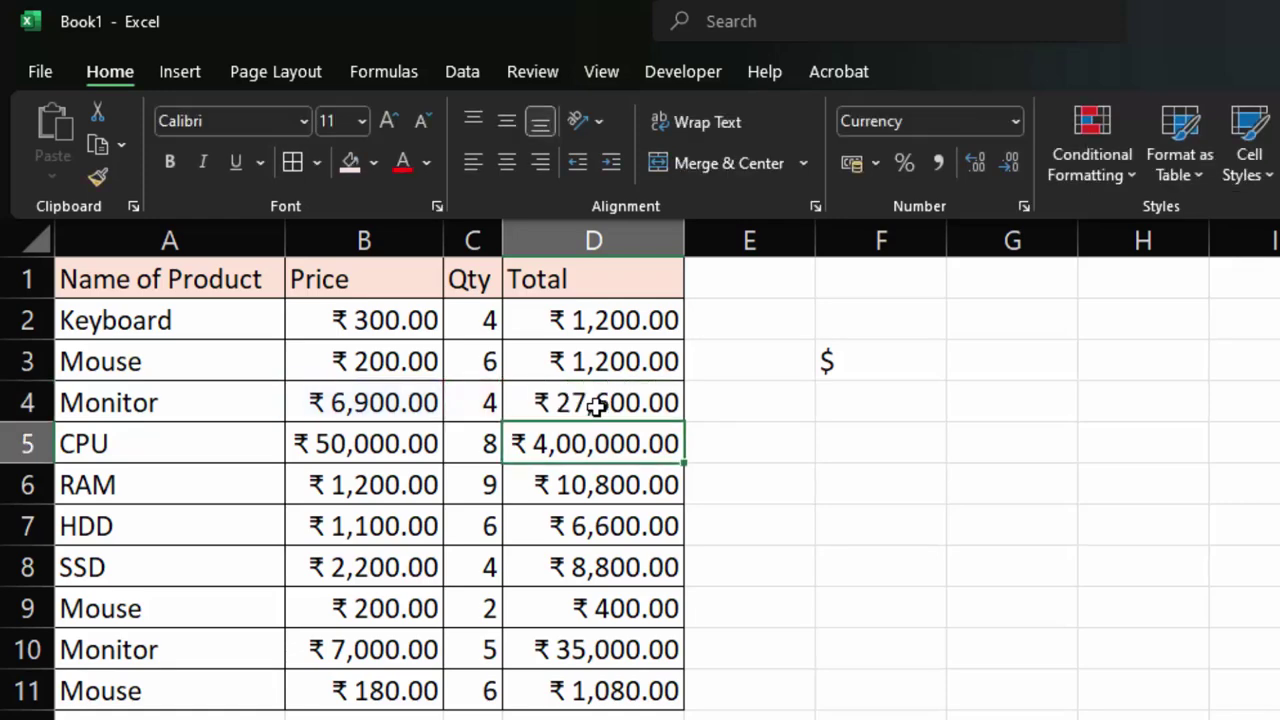
left_click(852, 360)
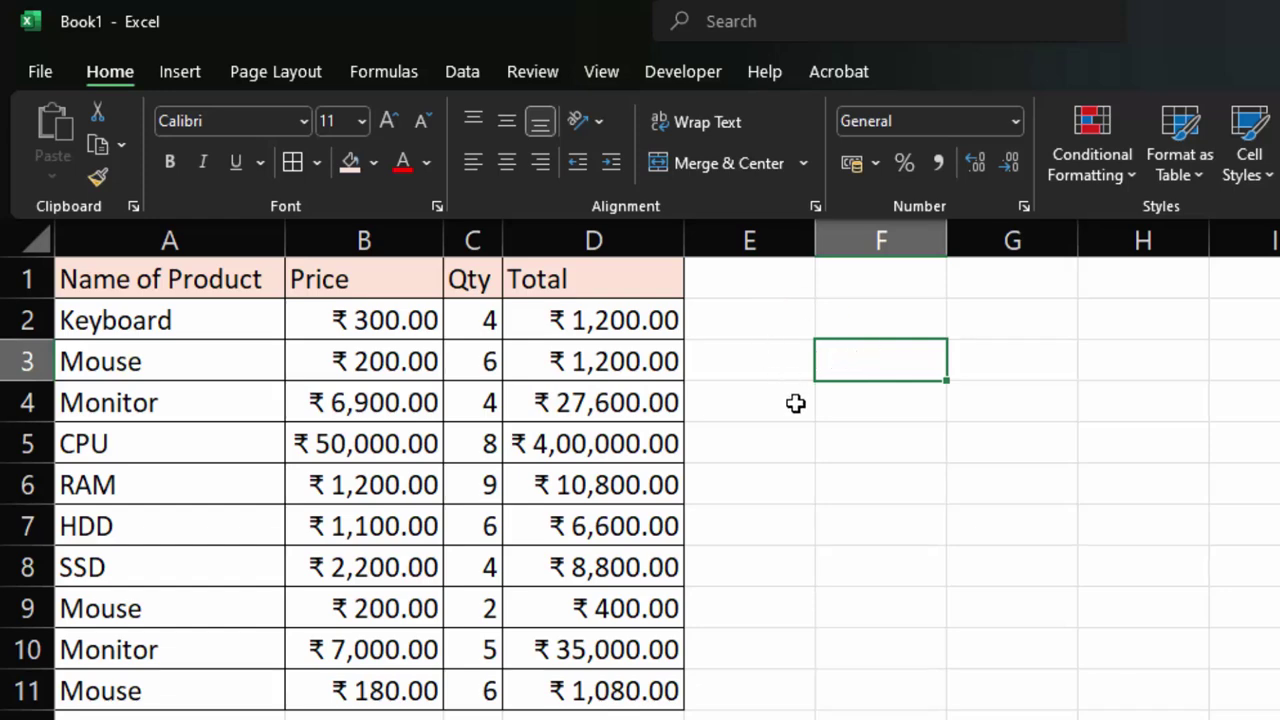
Enter the labels Relative, Mixed and Absolute down cells H3 to H5.
left_click(1128, 357)
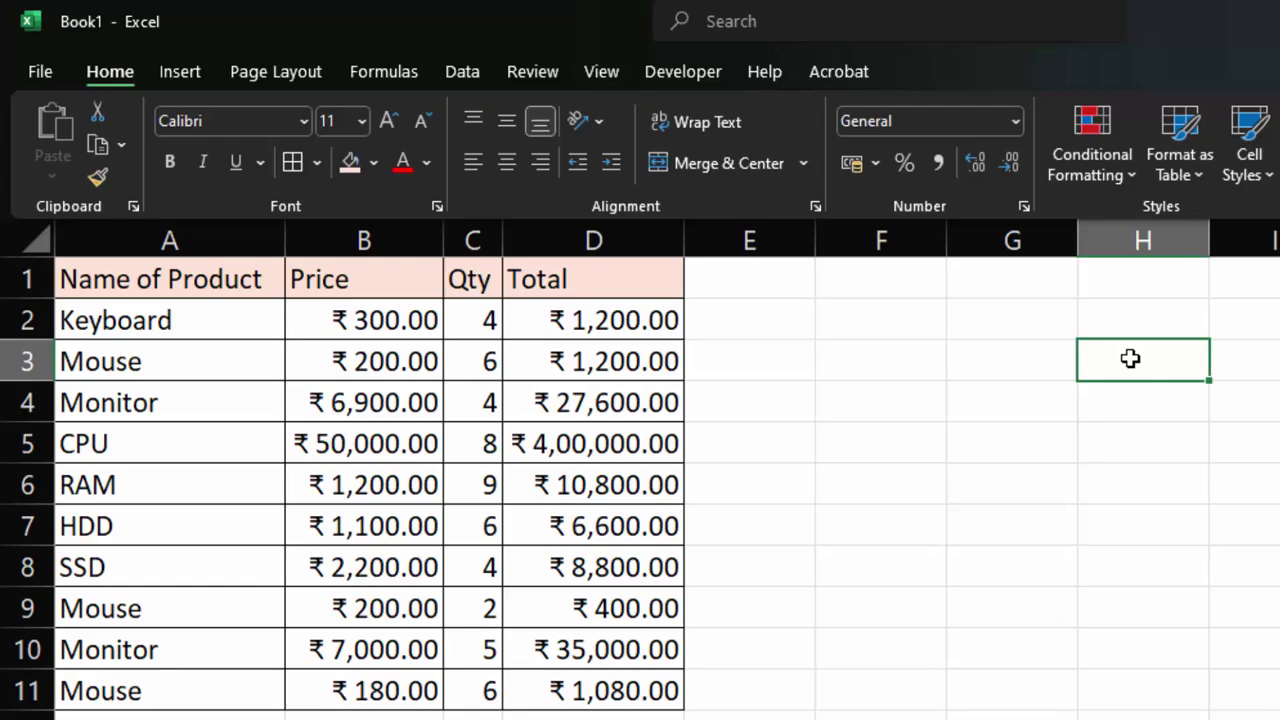
type("Rel")
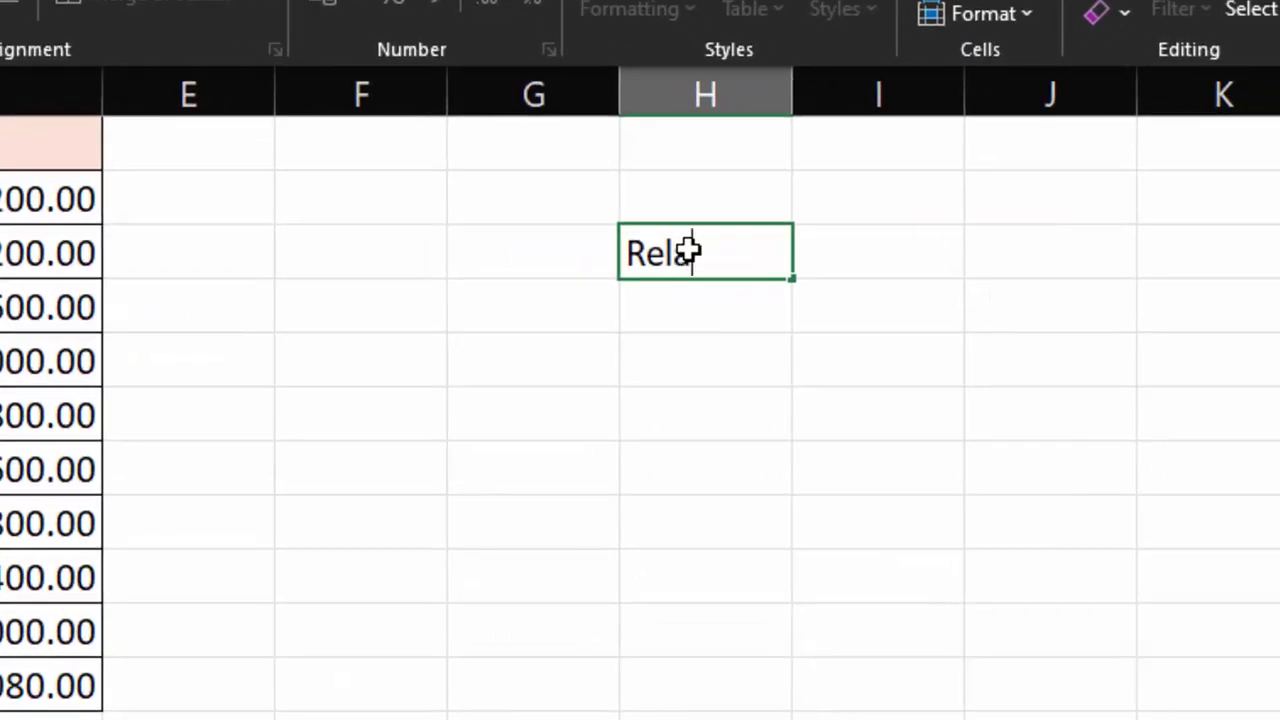
type("a")
type("tiv")
type("e")
key("Return")
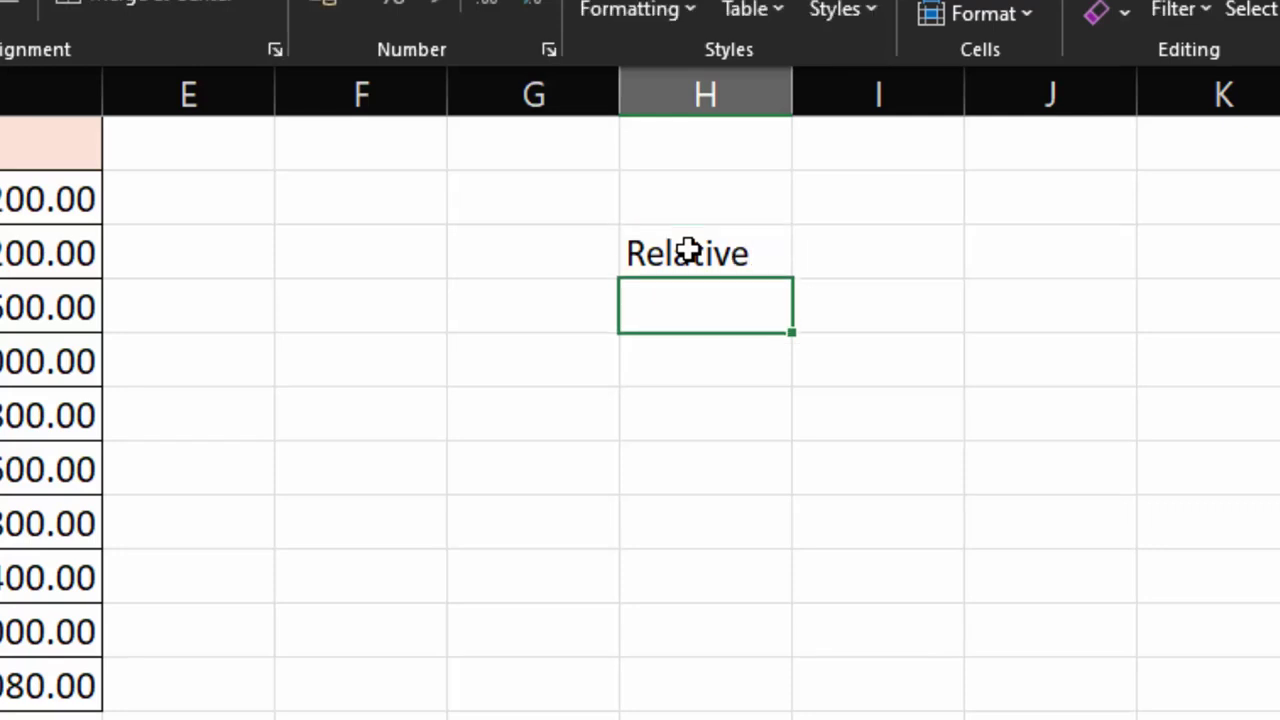
type("Mixed")
key("Return")
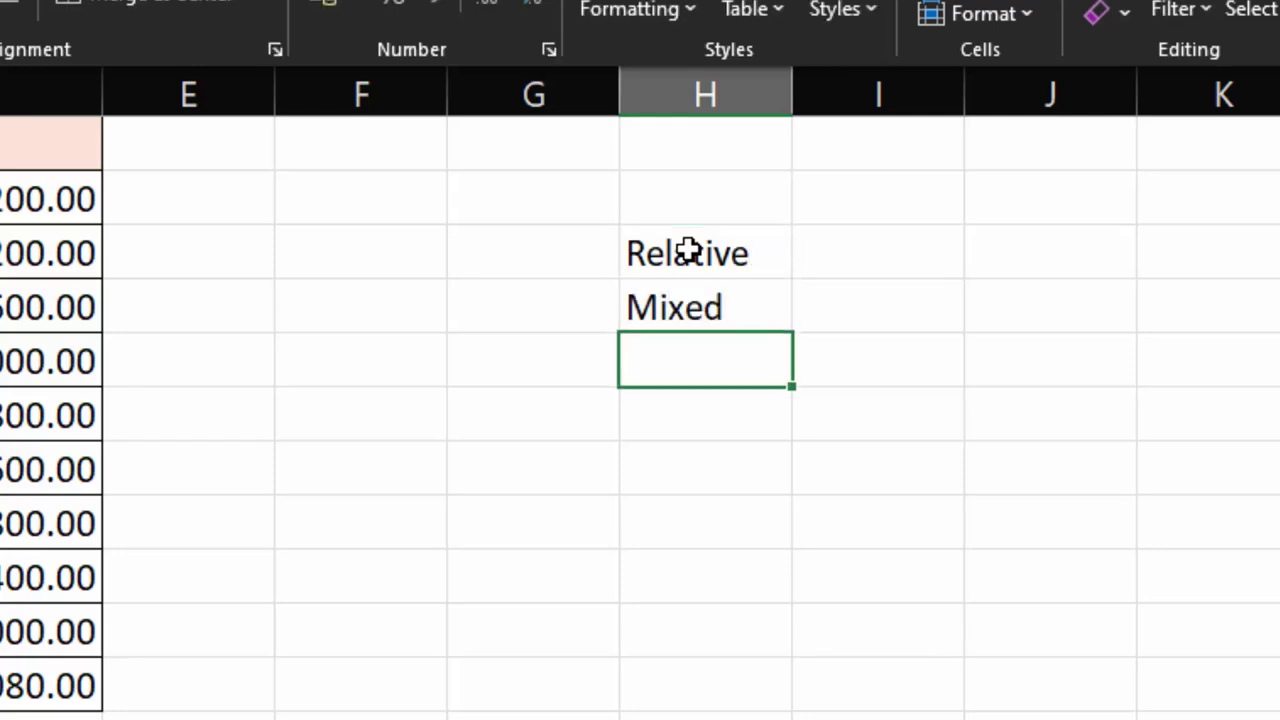
type("Absol")
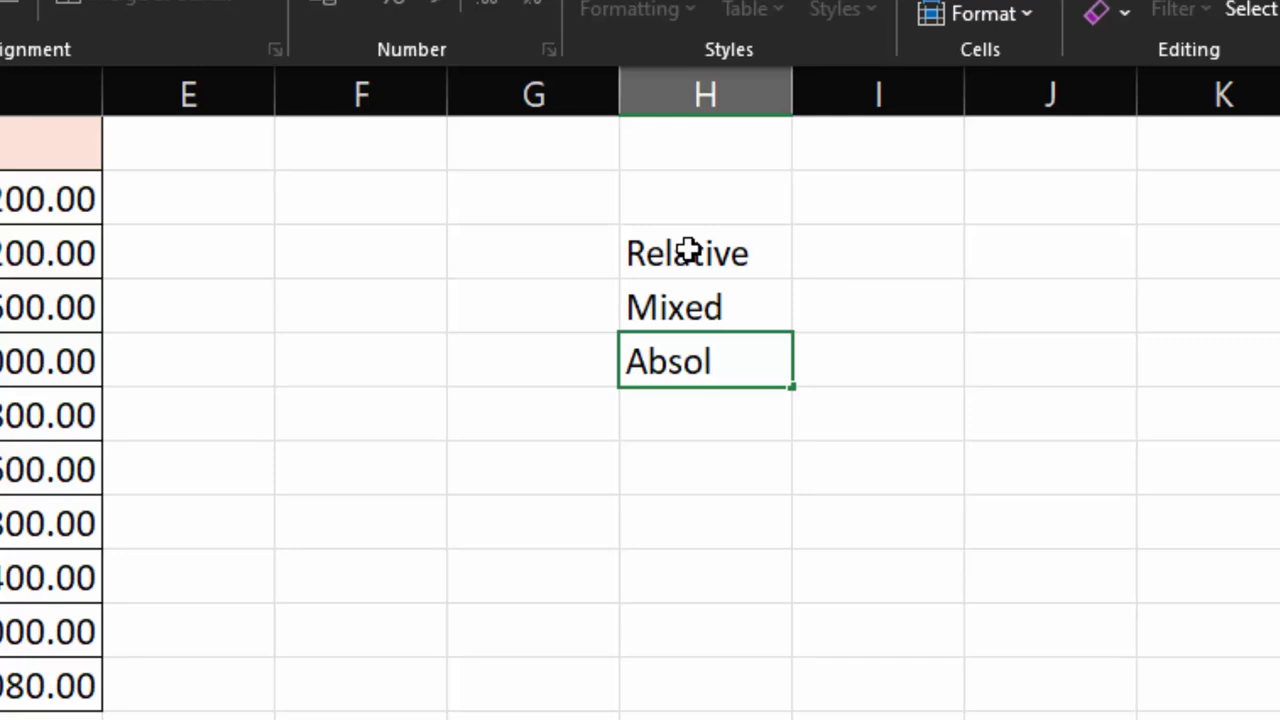
type("ute")
key("Return")
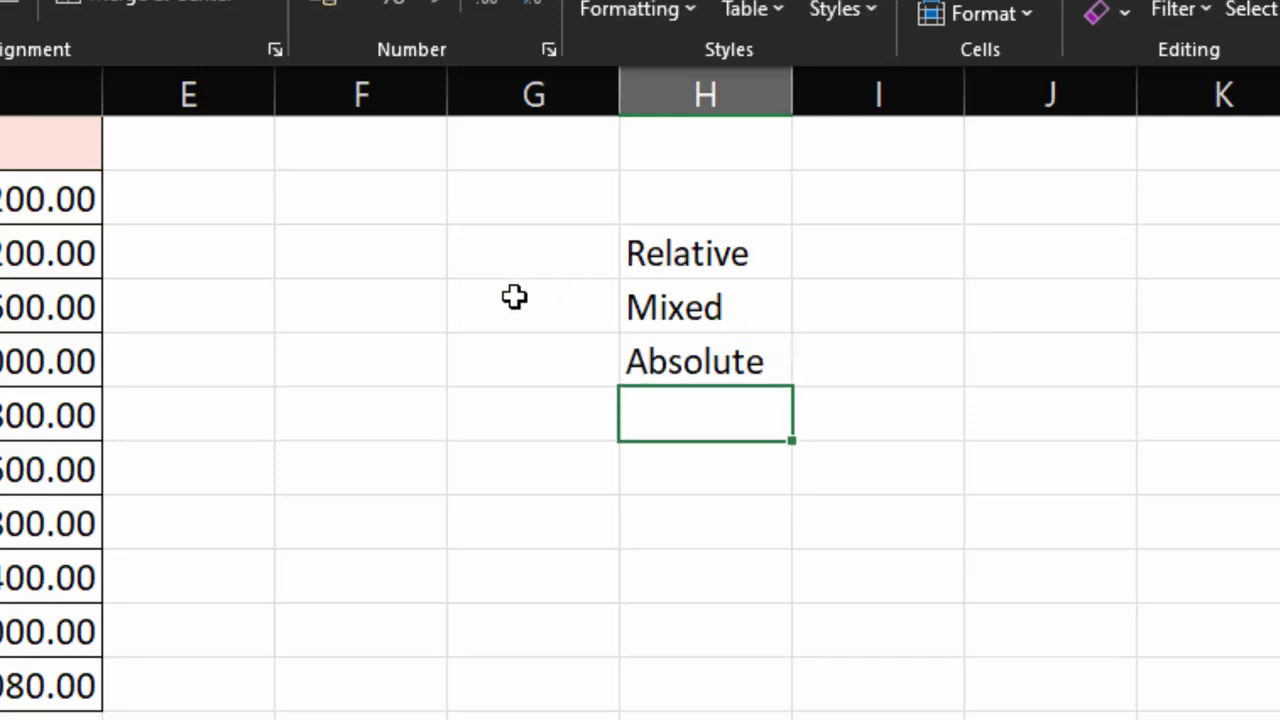
left_click(837, 260)
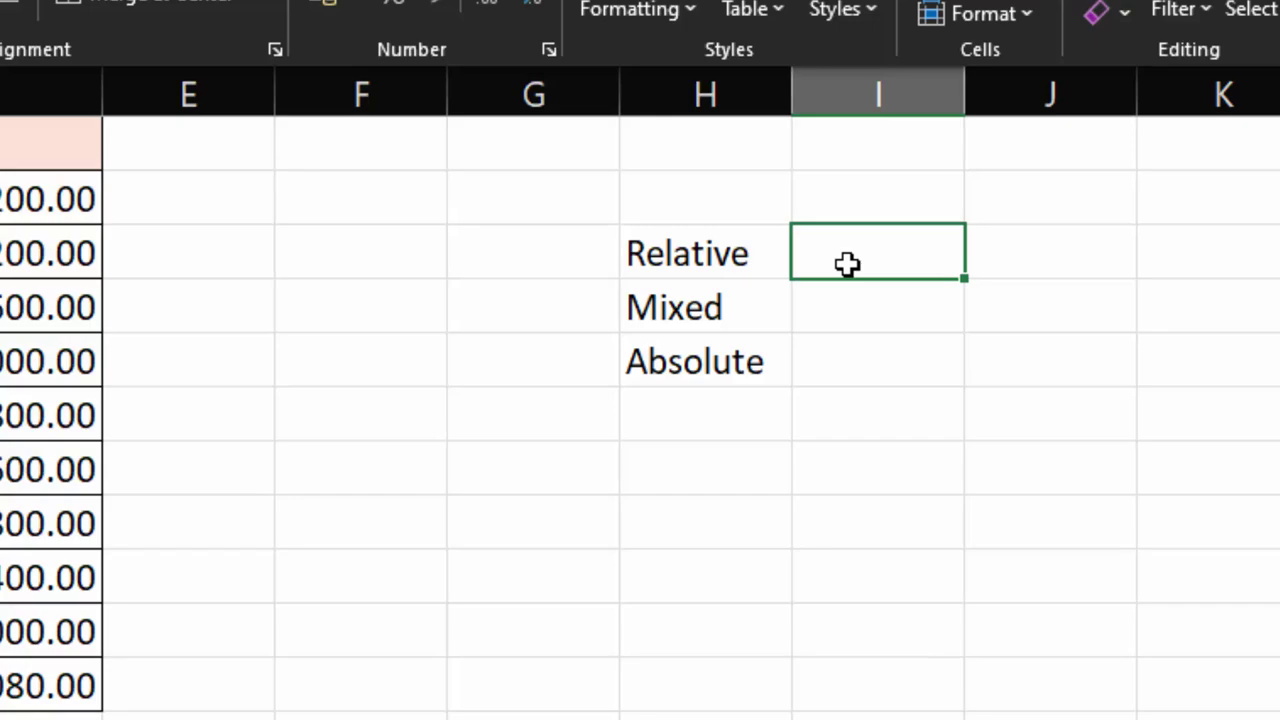
Check D2's formula, then enter B2 in I3 as the relative reference example.
left_click(80, 195)
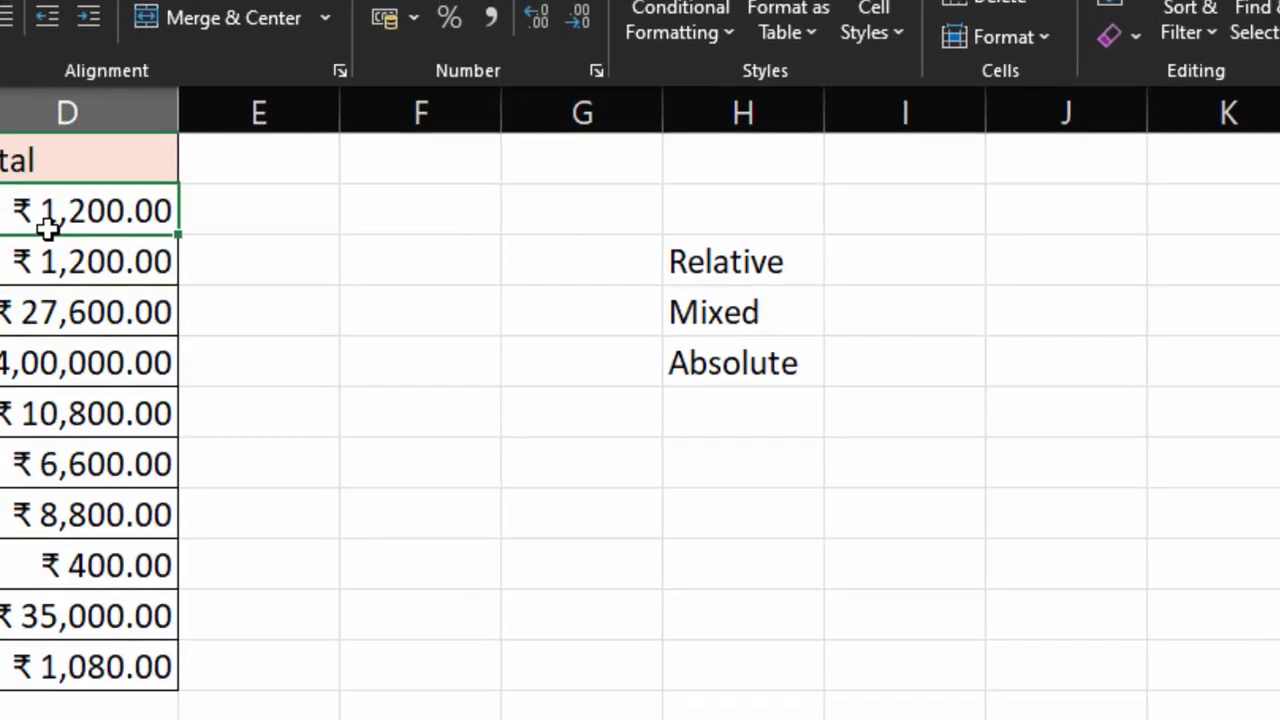
double_click(48, 228)
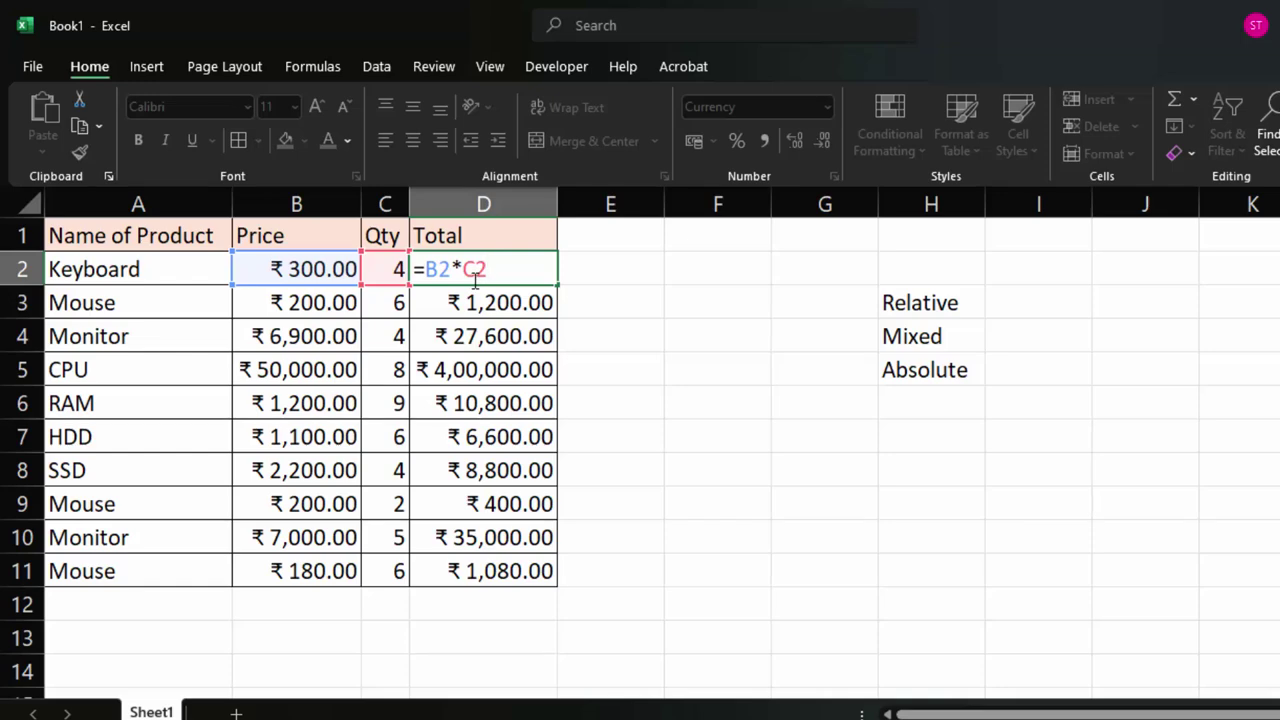
left_click(1017, 303)
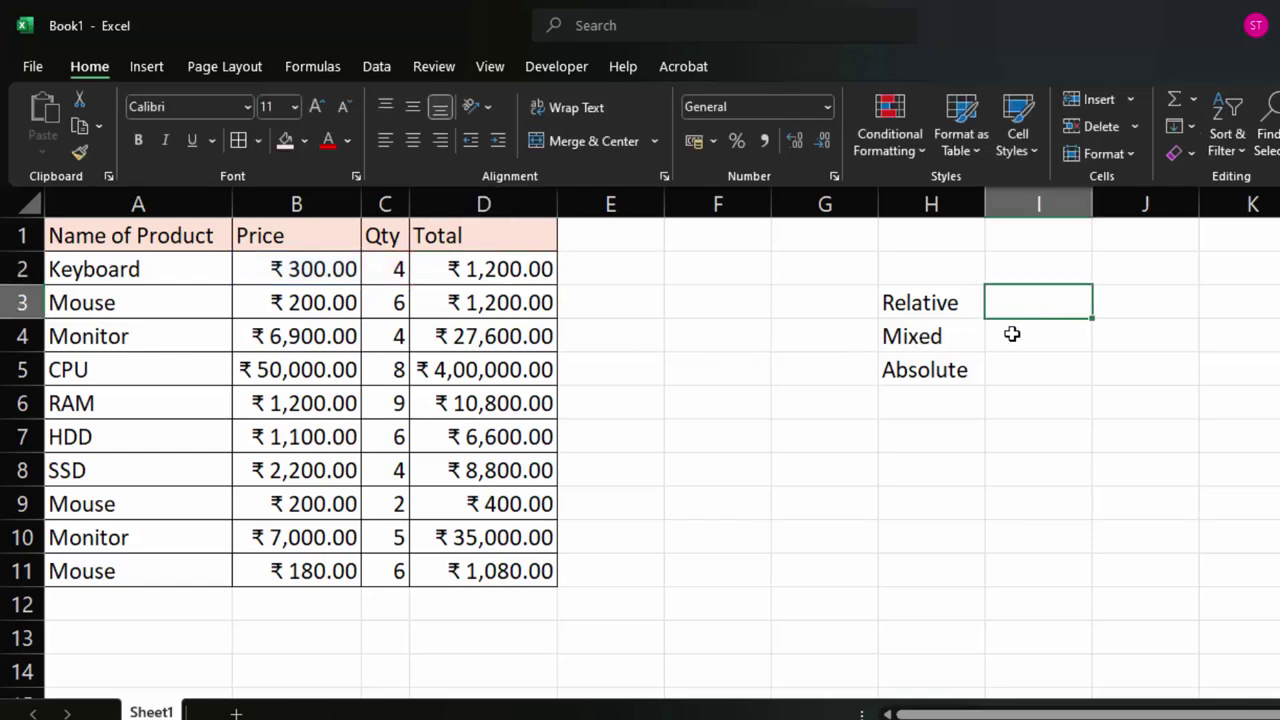
type("B")
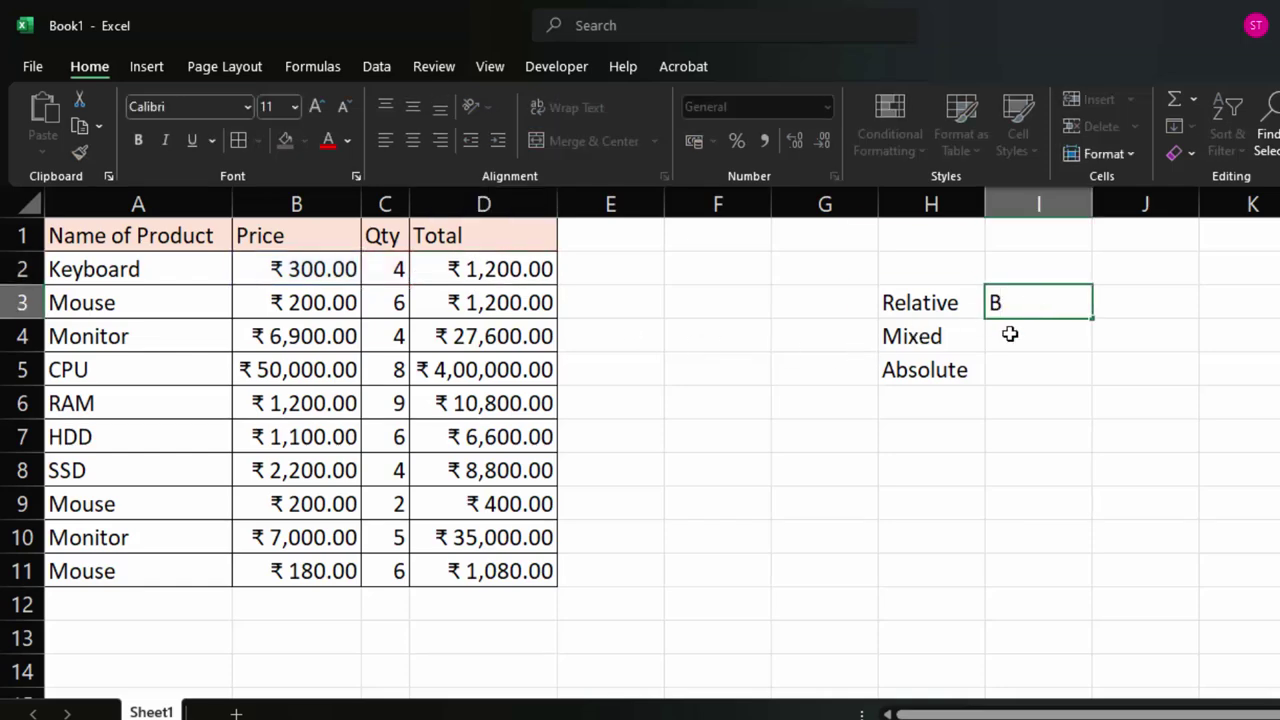
type("2")
left_click(1010, 335)
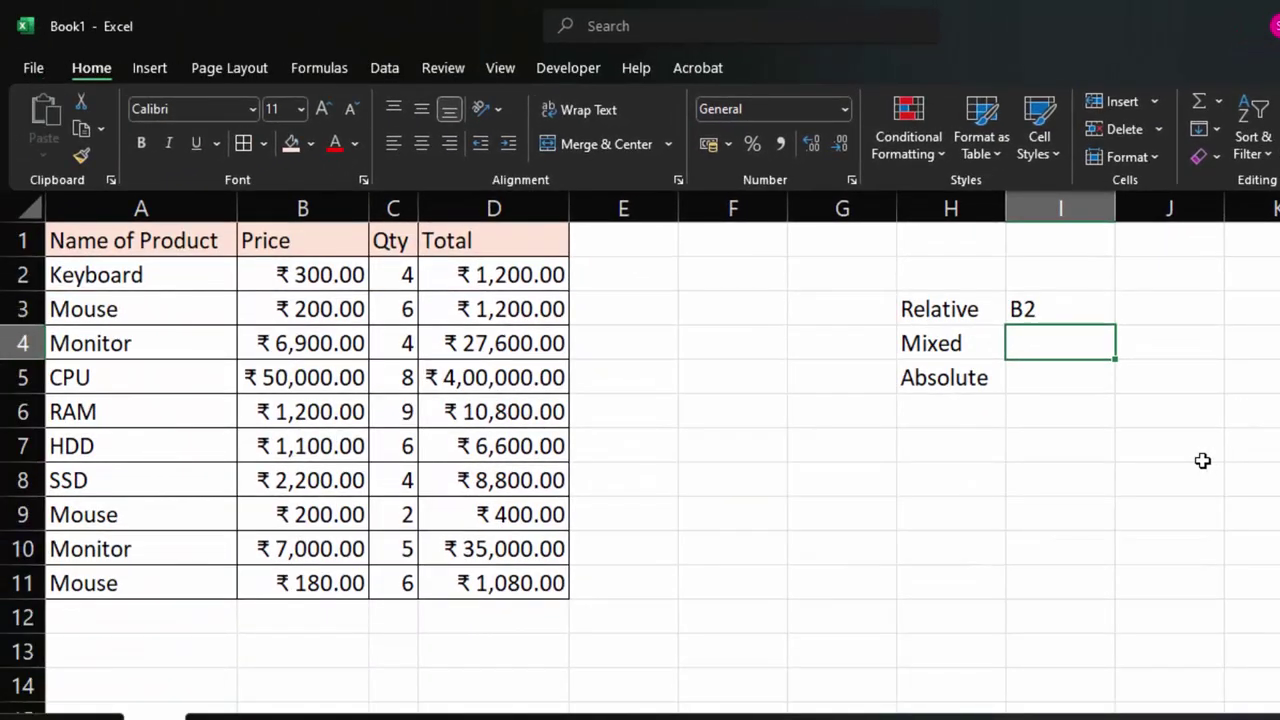
left_click(1163, 444)
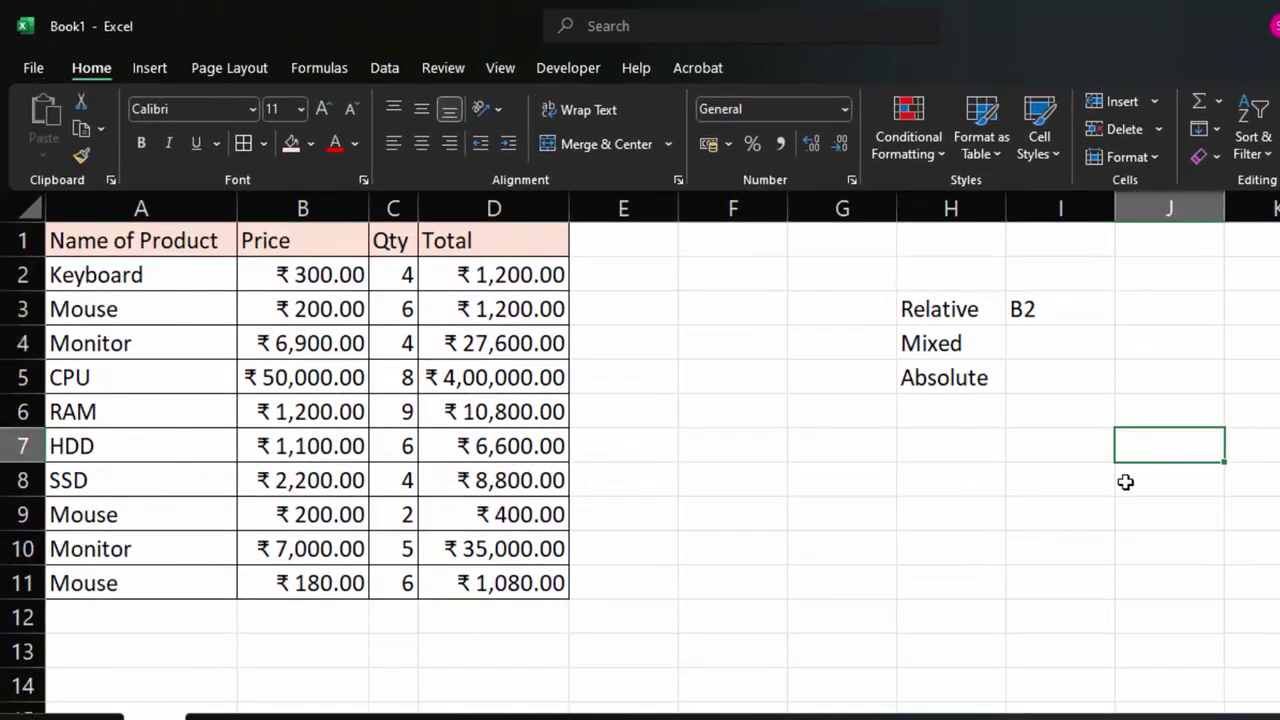
type("Tax")
key("Return")
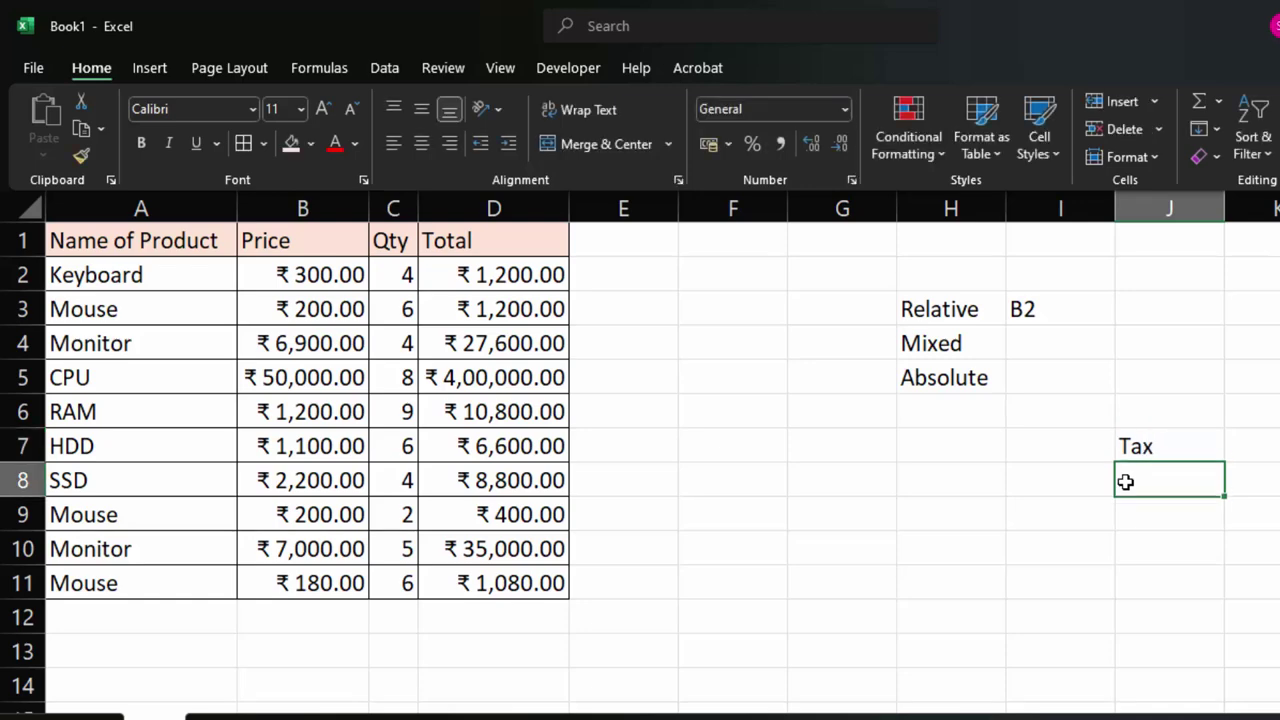
type("=")
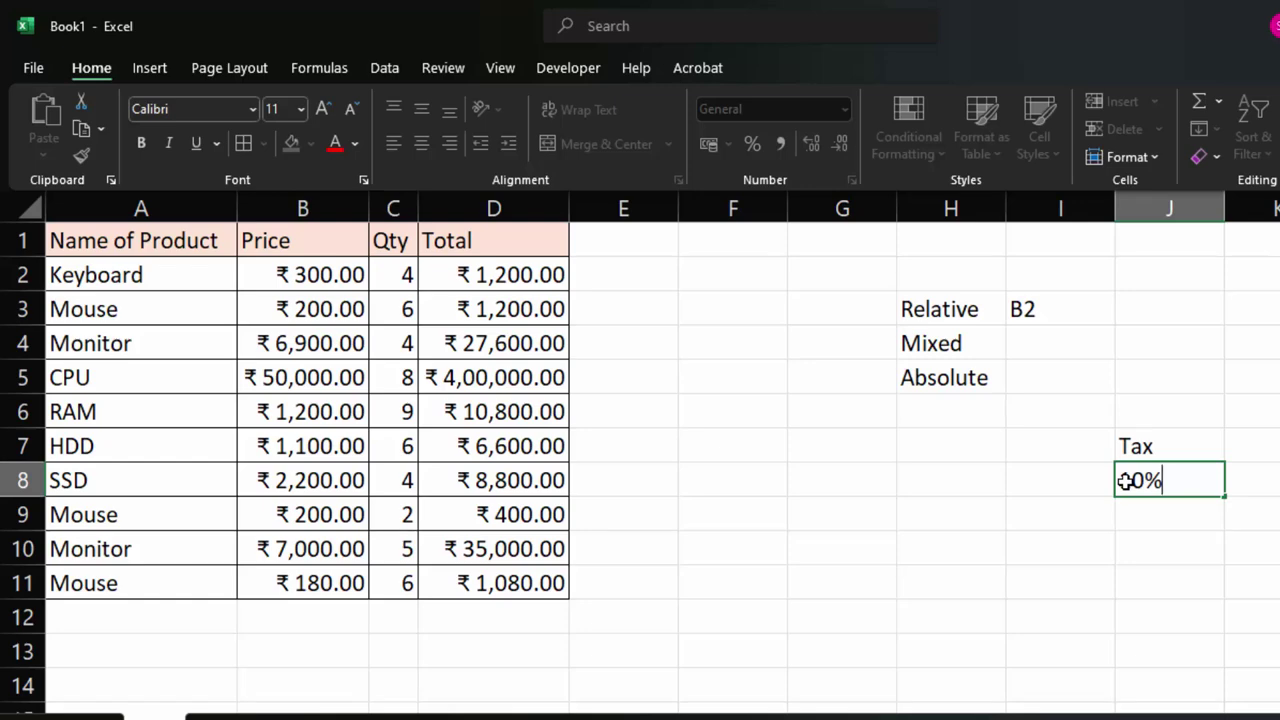
left_click(1158, 656)
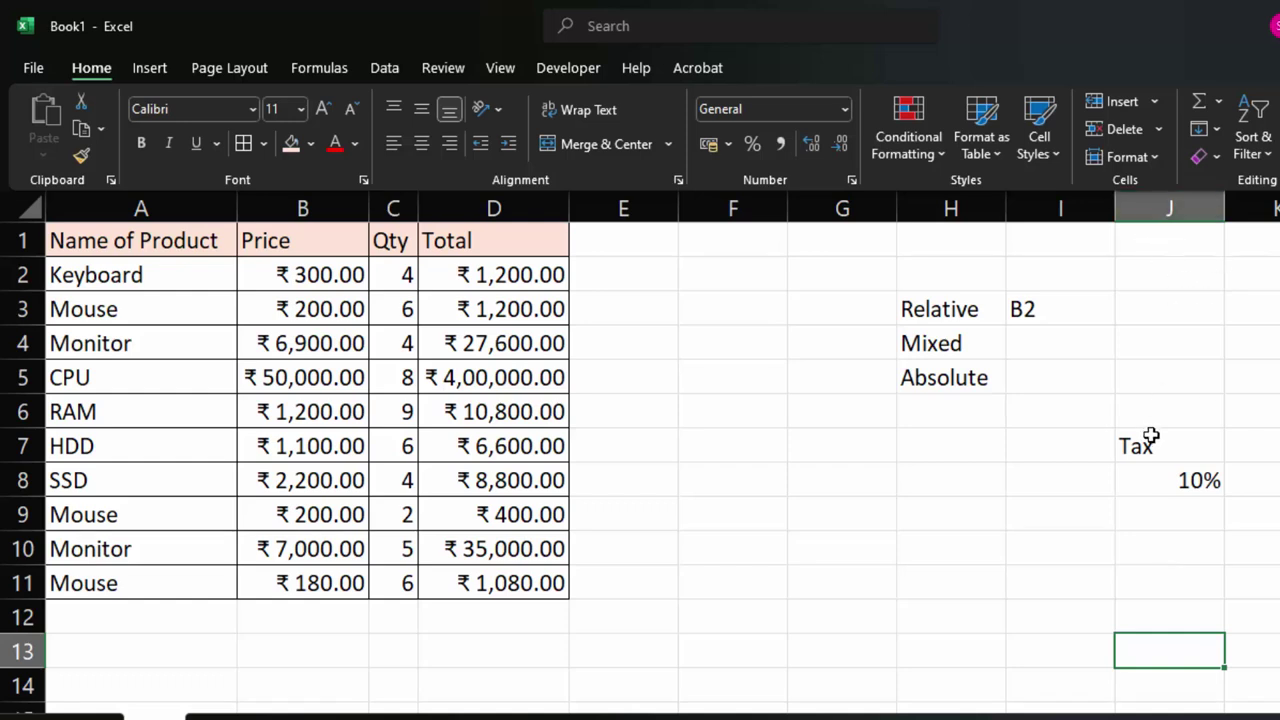
left_click(1160, 485)
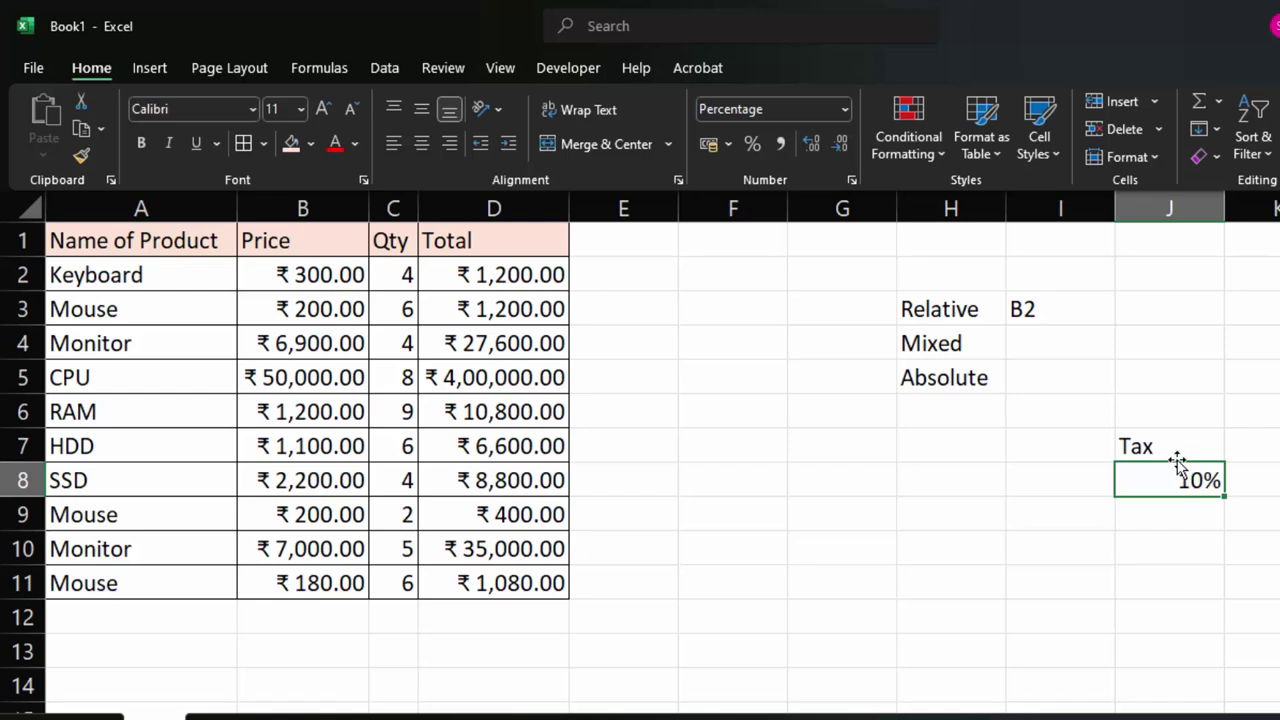
left_click(1150, 444)
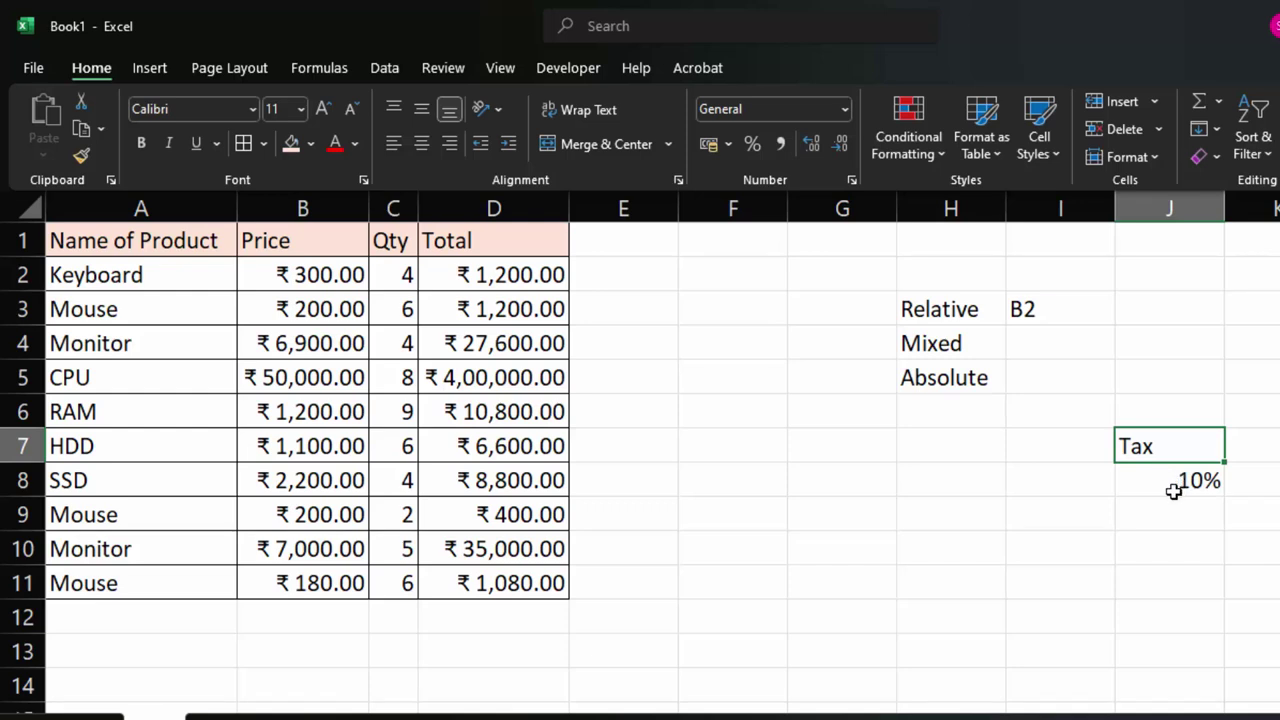
left_click(1173, 491)
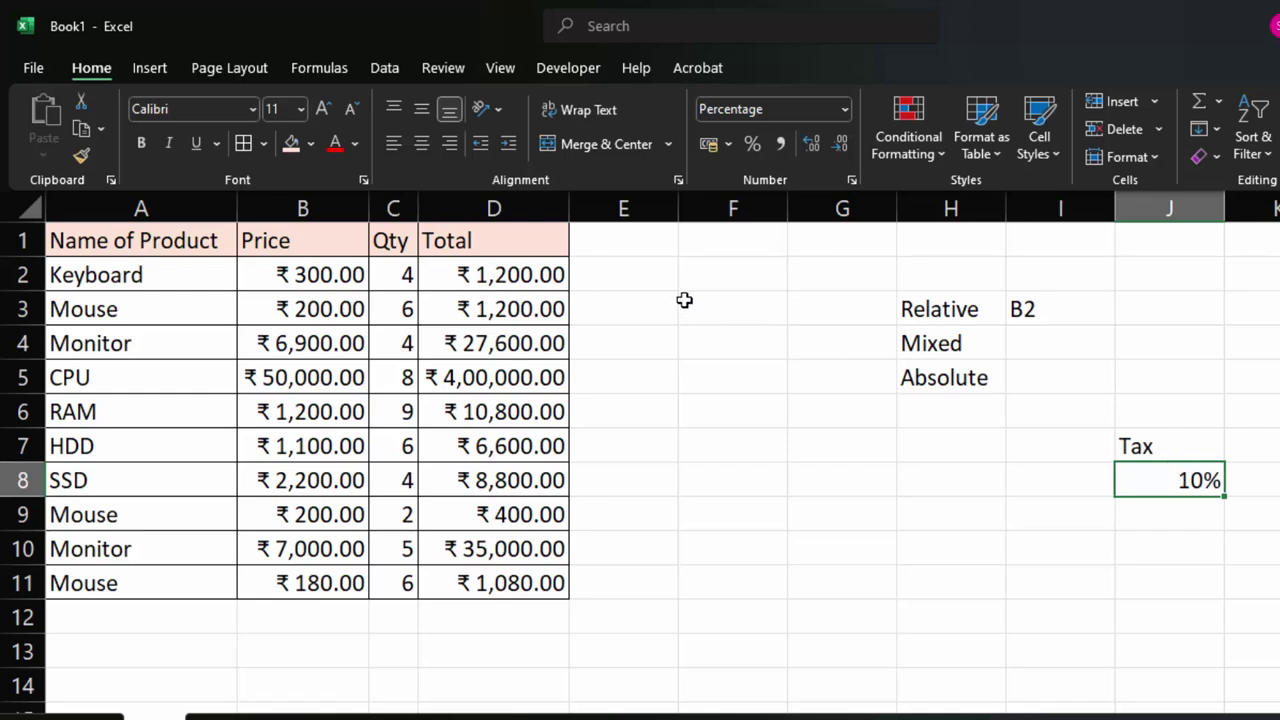
left_click(601, 271)
left_click(603, 240)
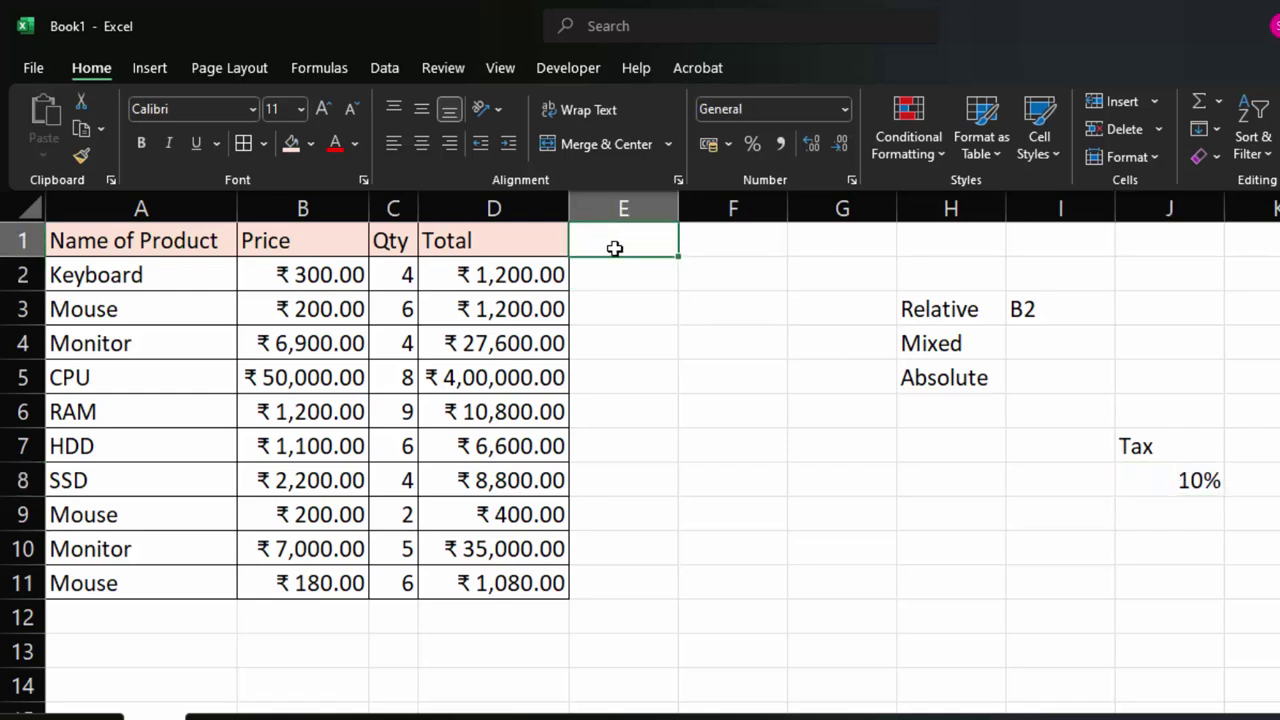
Enter the Tax Amount header in E1 and build the E2 formula =D2*J8.
type("Tax")
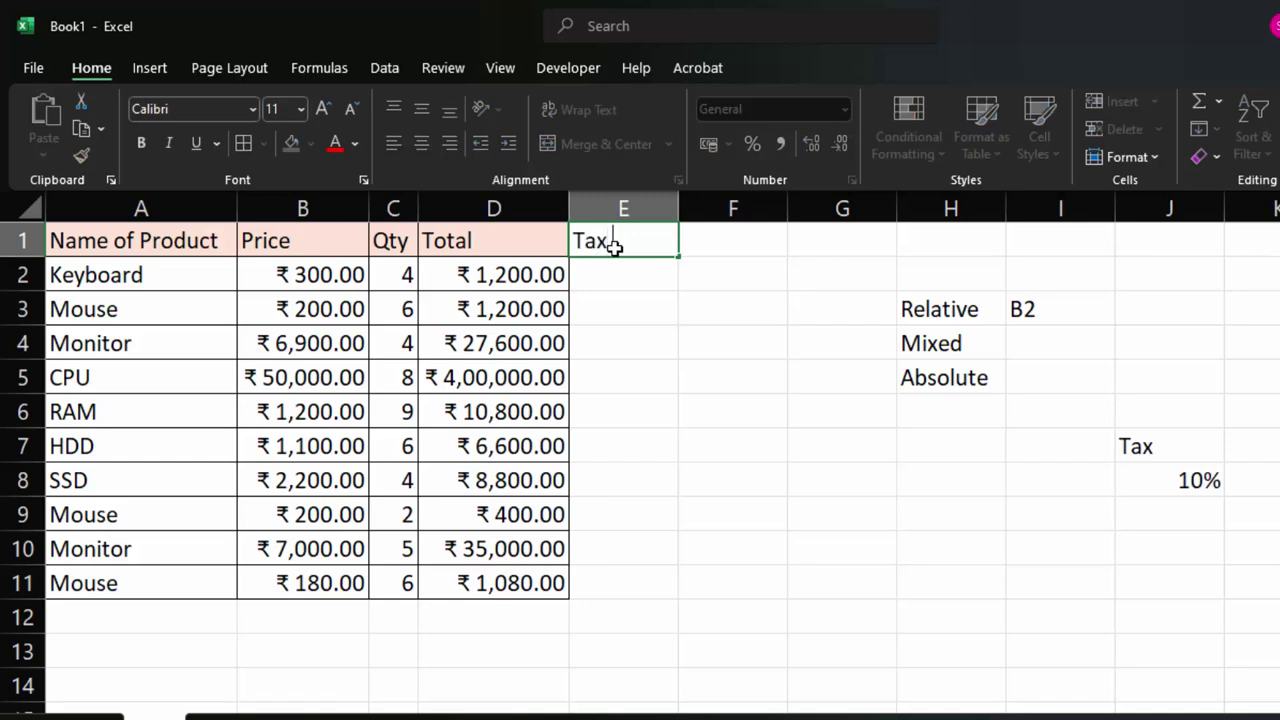
type("ount")
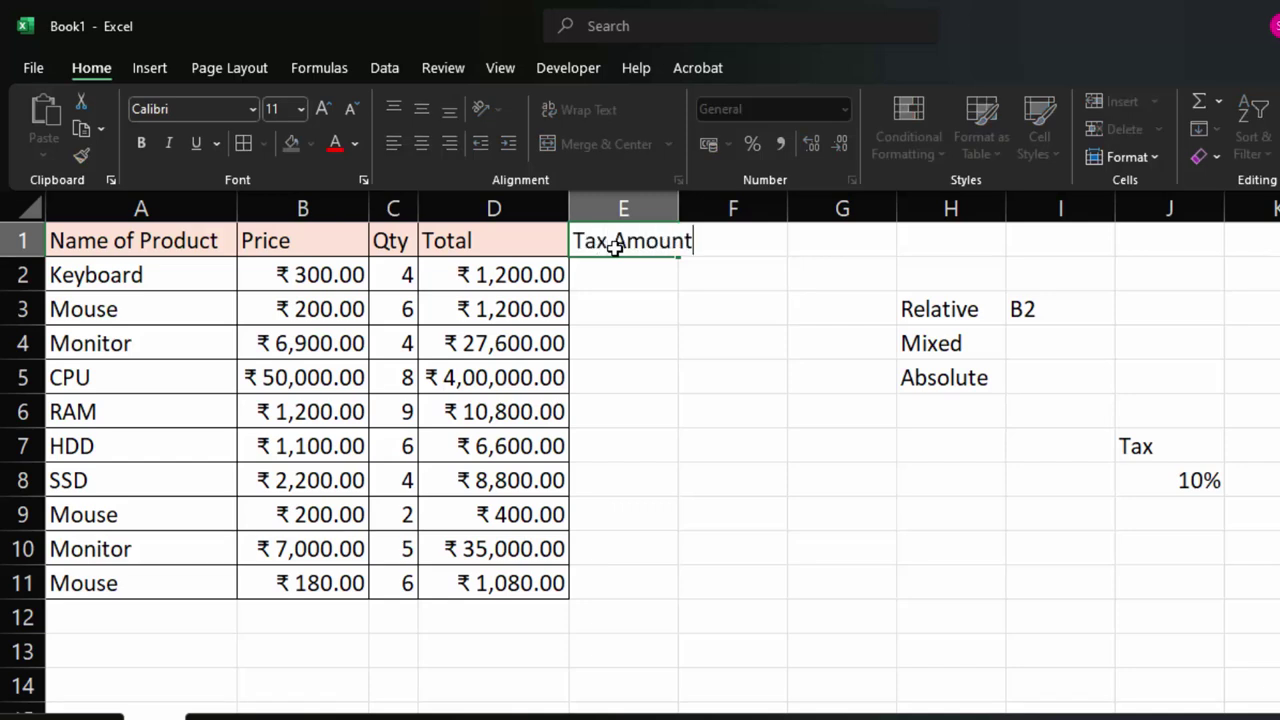
key("Return")
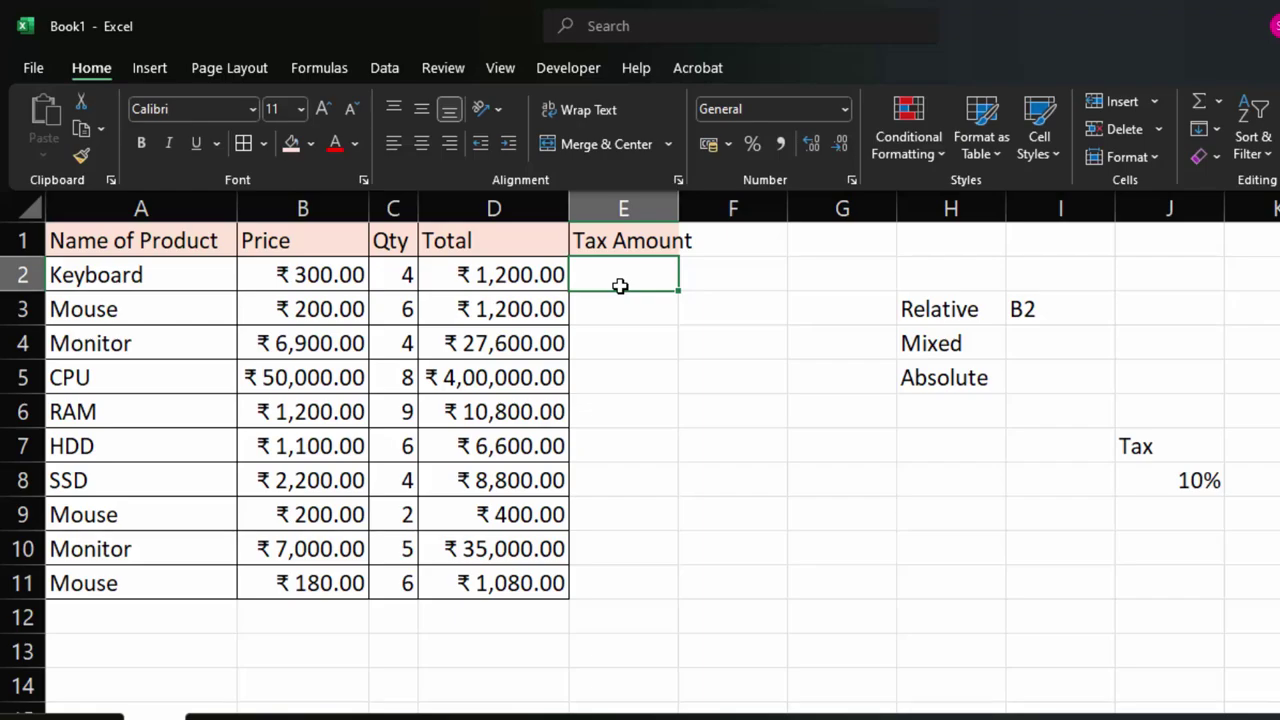
type("=")
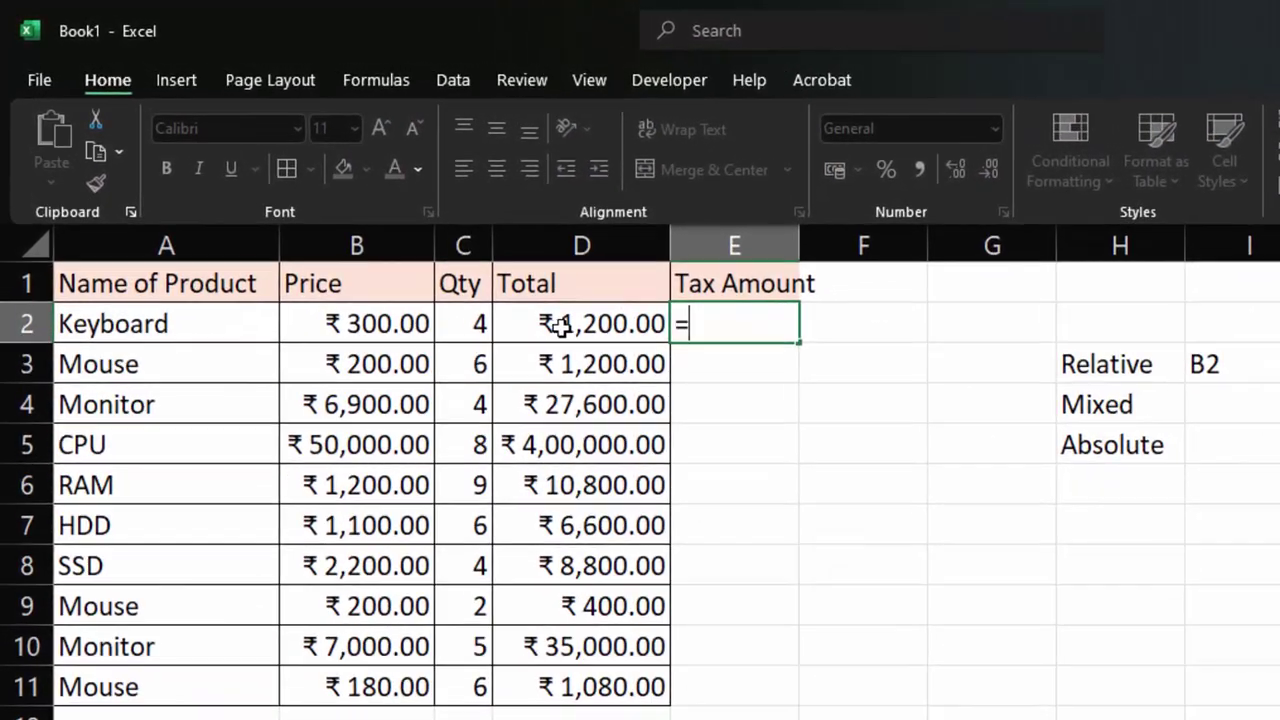
left_click(560, 325)
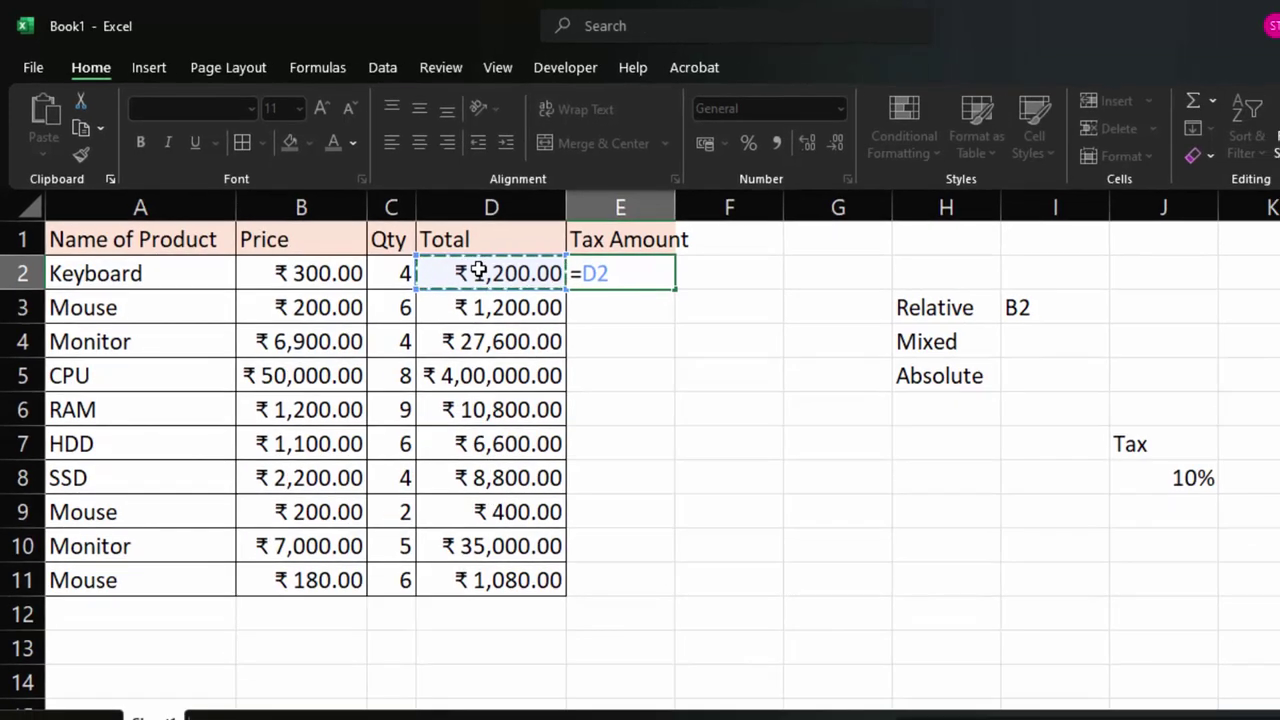
type("*")
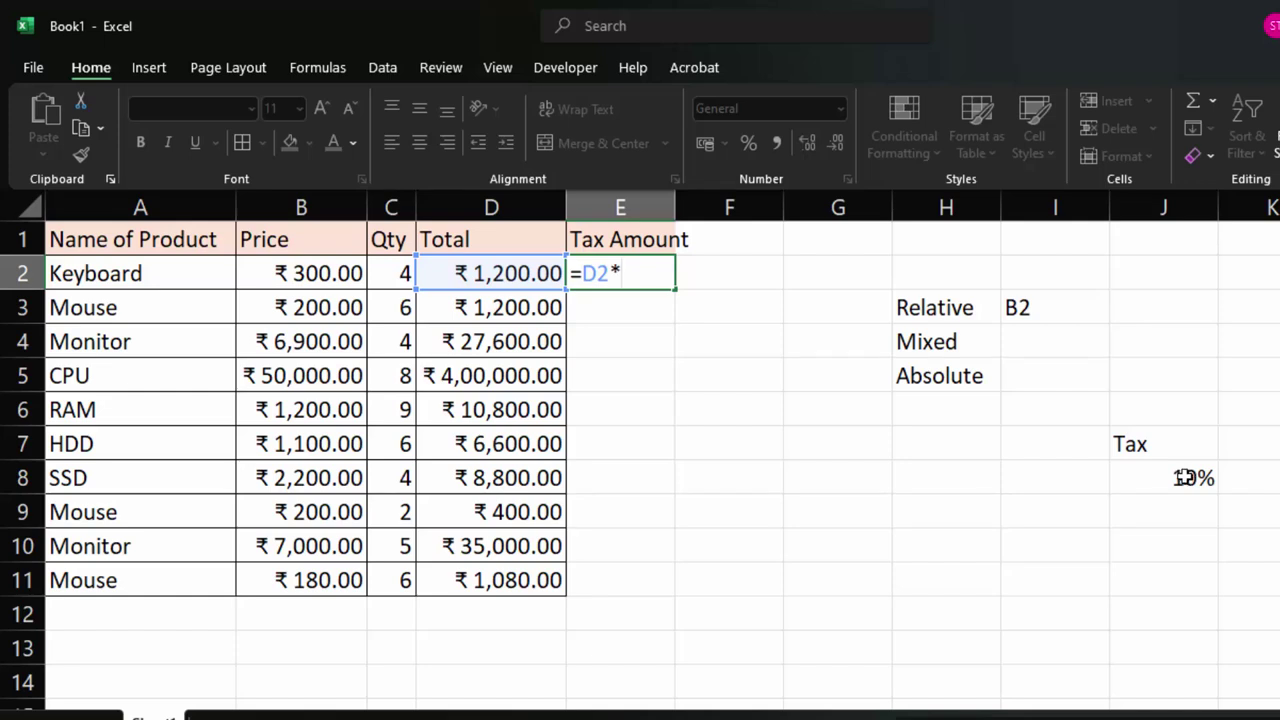
left_click(1183, 478)
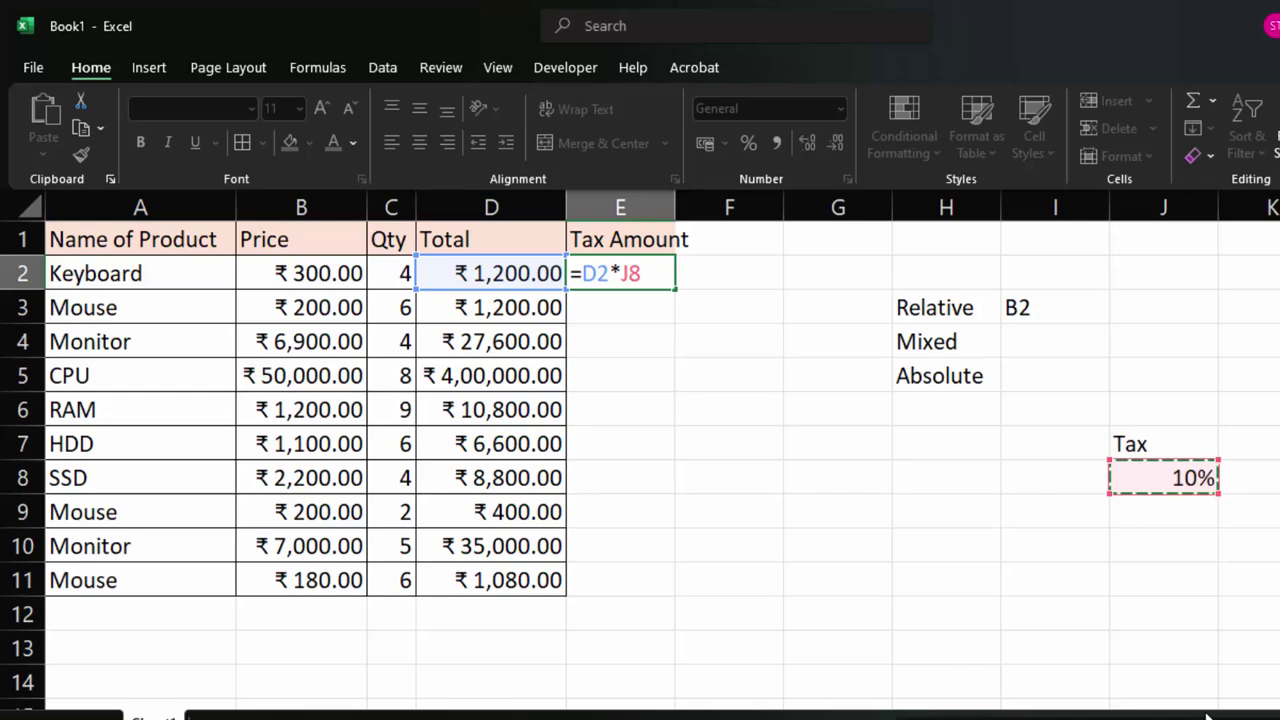
Commit =D2*J8 in E2, fill it down to E11, and widen column E.
key("Return")
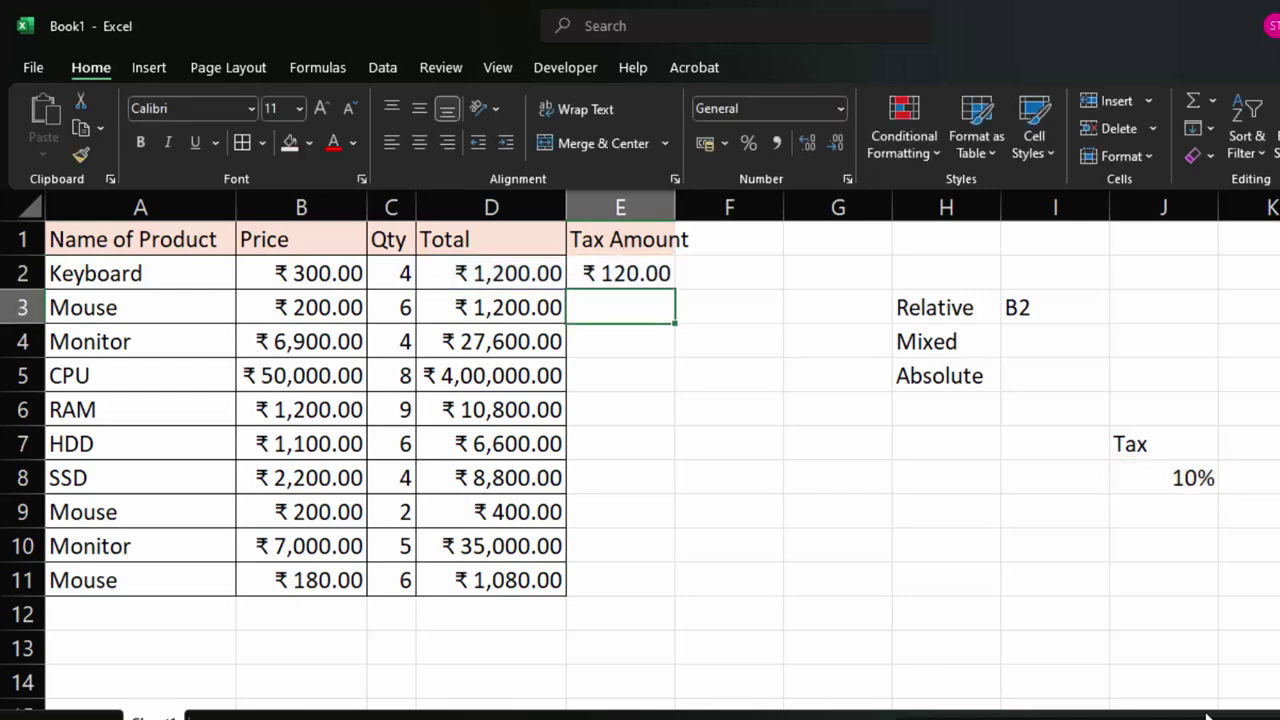
left_click(623, 281)
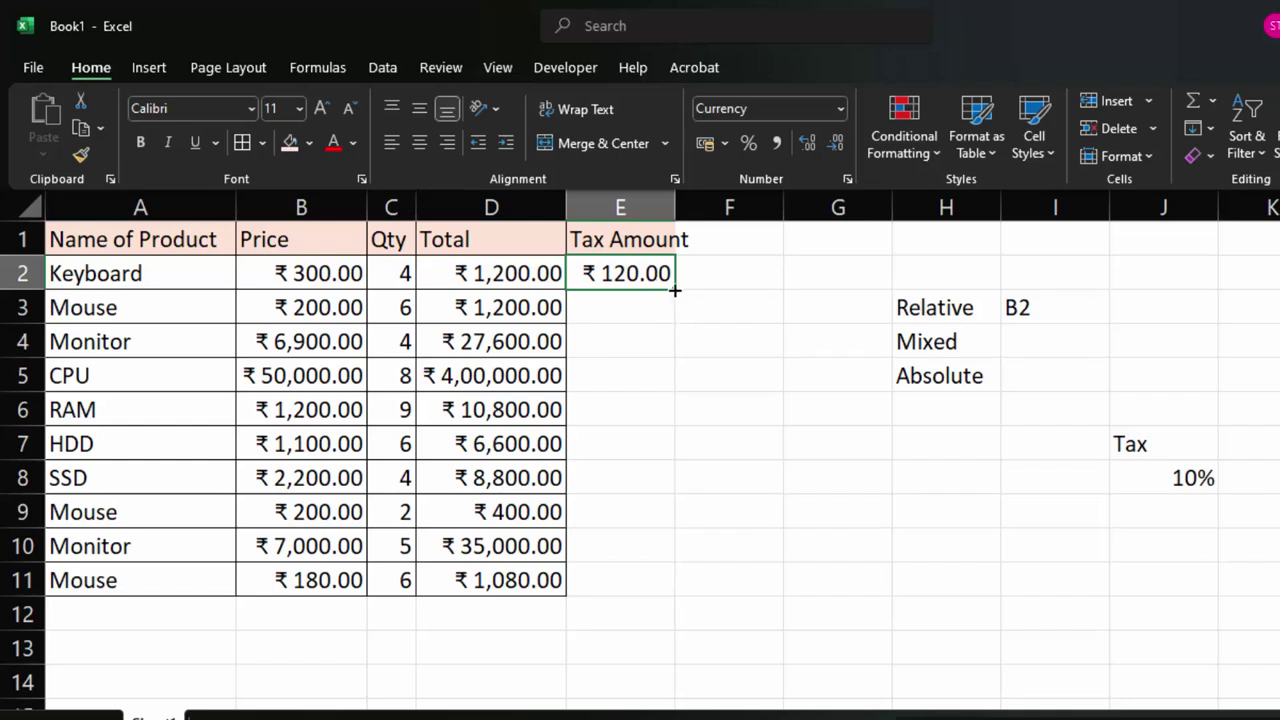
left_click_drag(674, 289, 680, 598)
left_click_drag(675, 207, 705, 238)
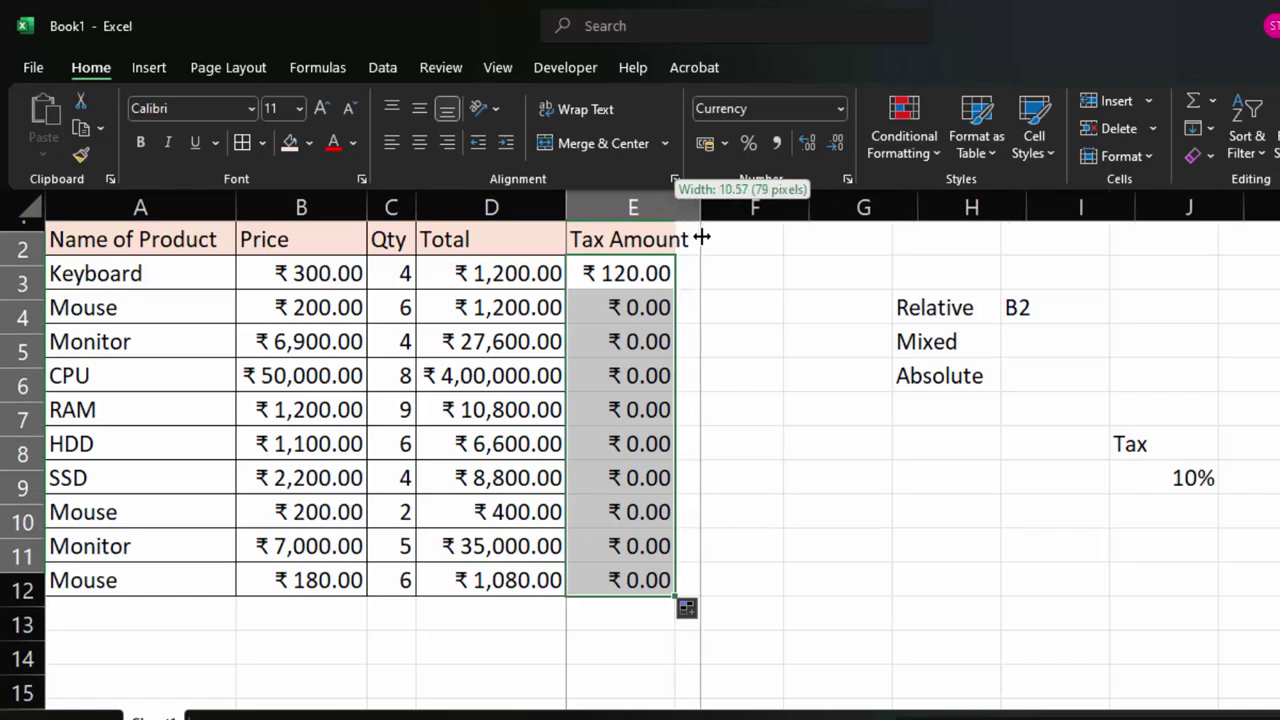
left_click(661, 273)
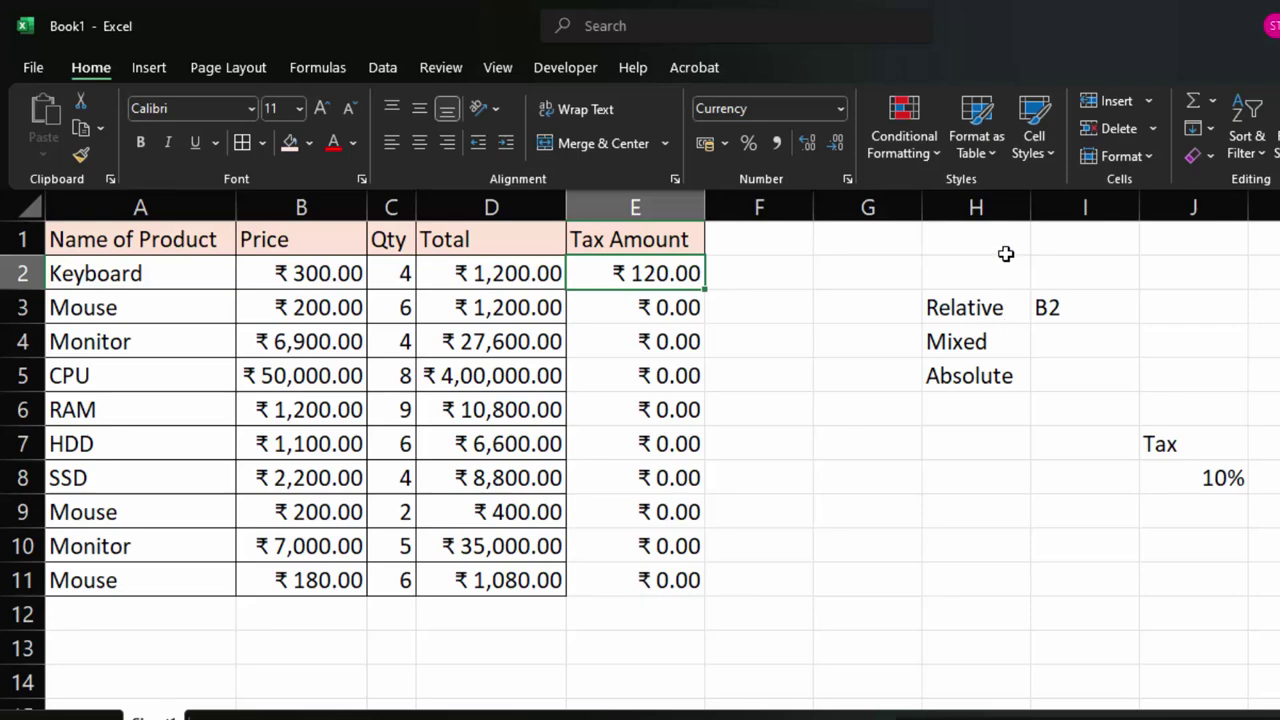
key("F2")
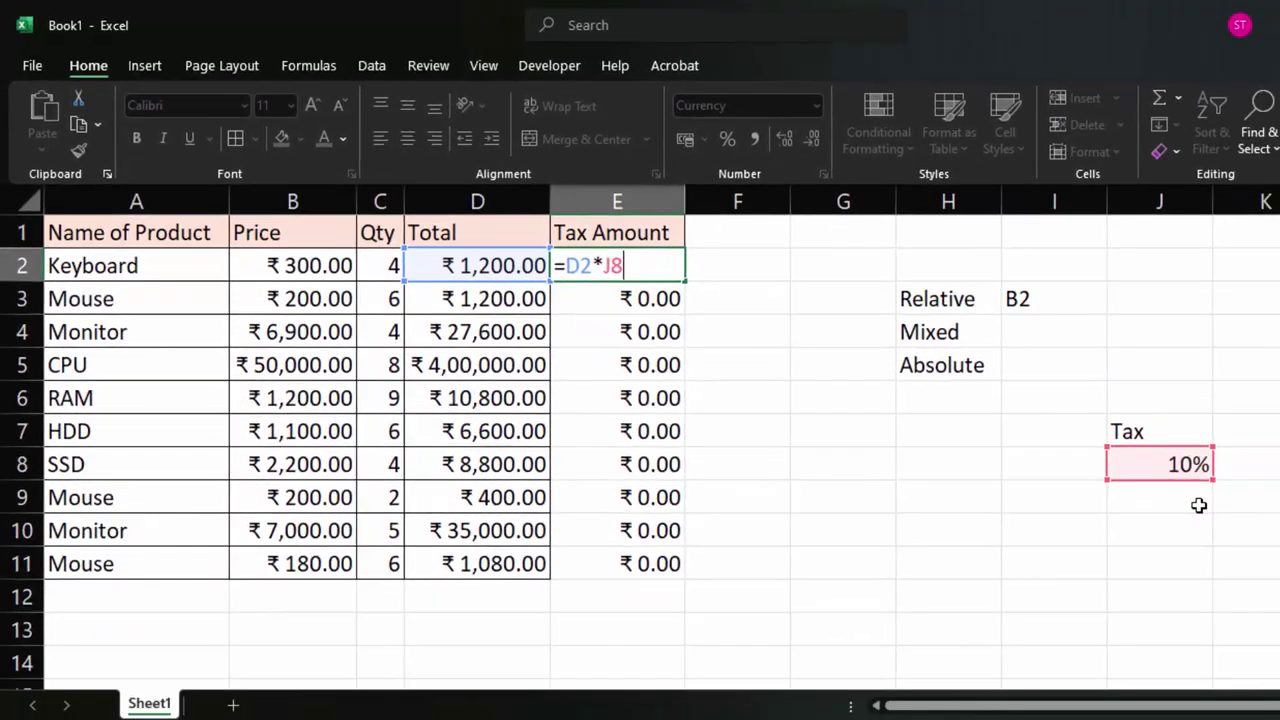
key("Return")
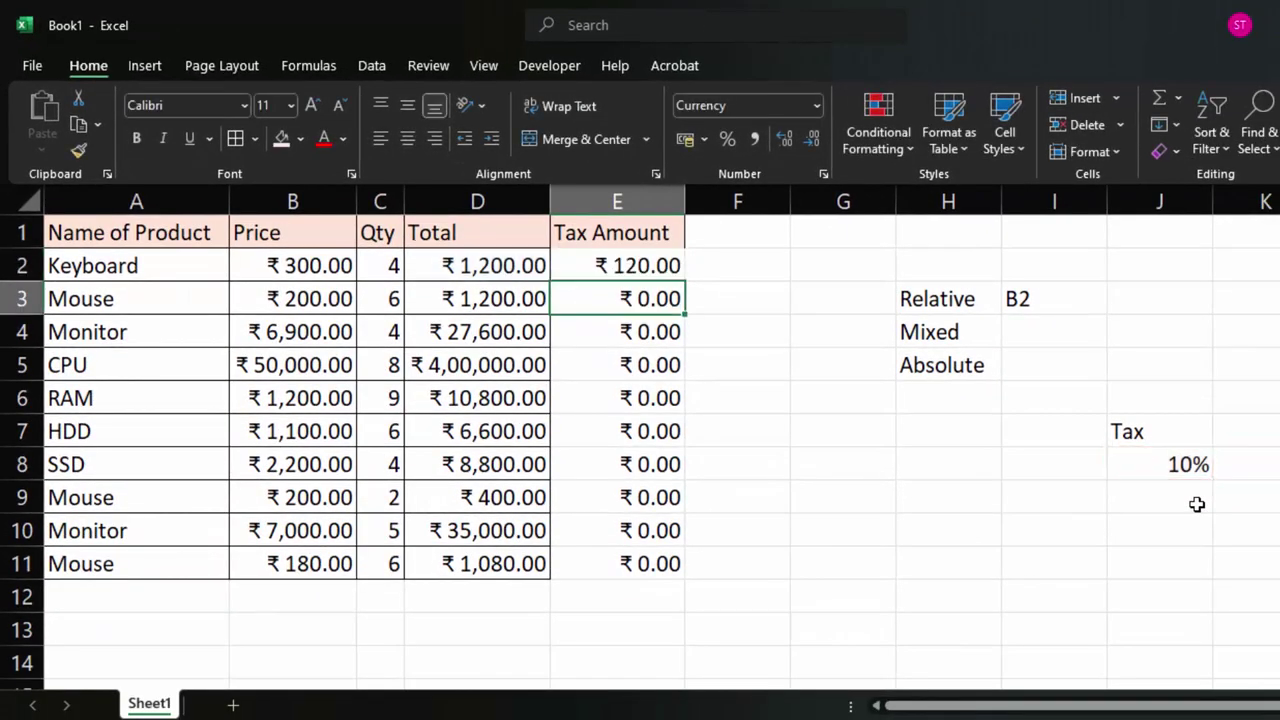
left_click(1197, 504)
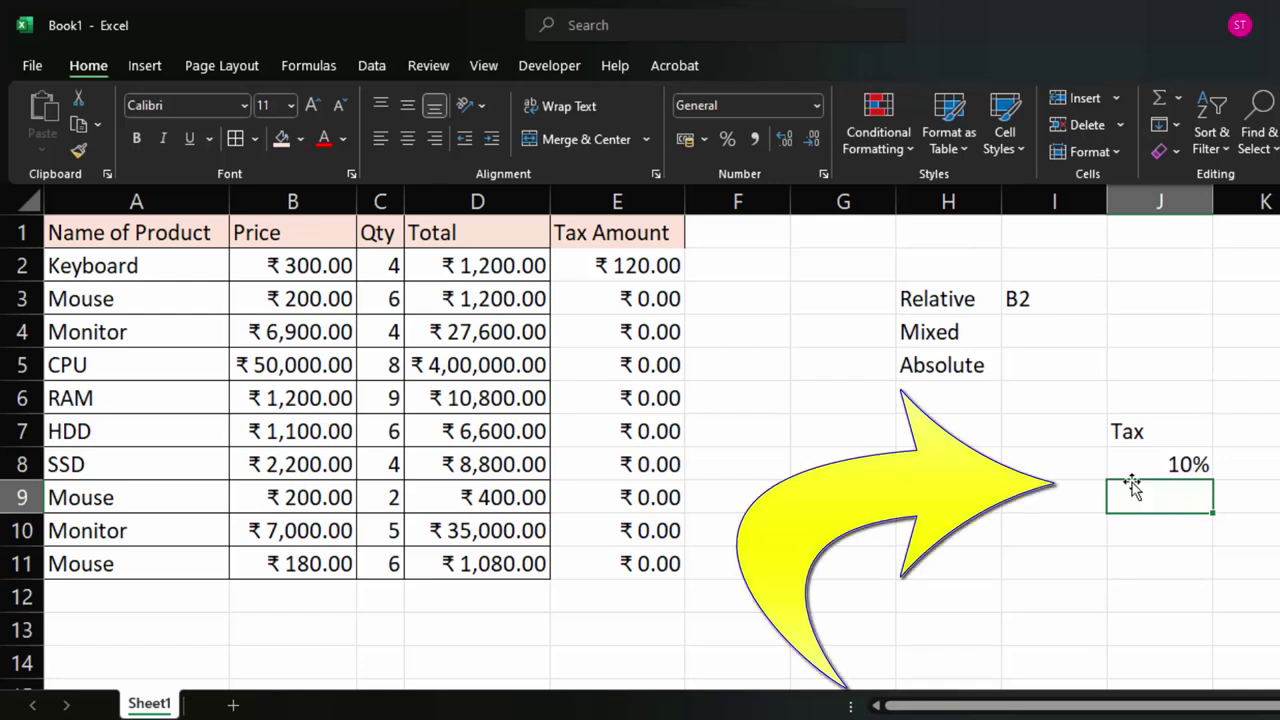
left_click(652, 265)
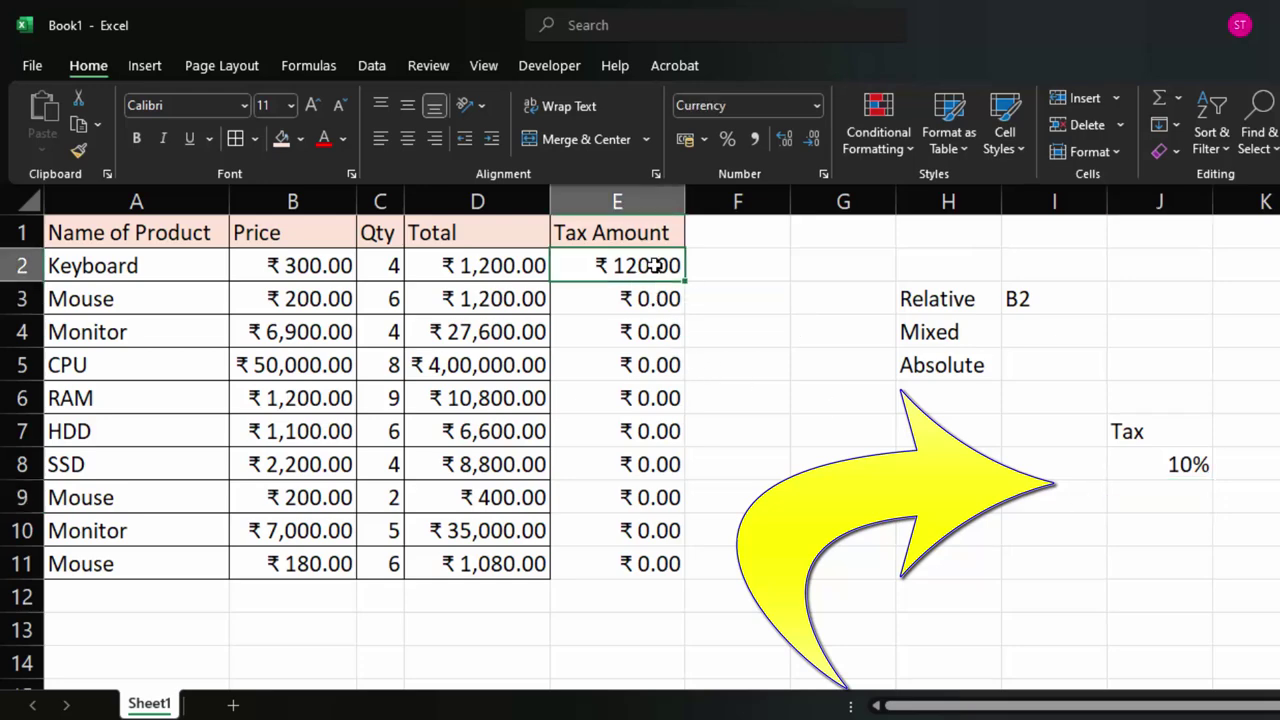
key("F2")
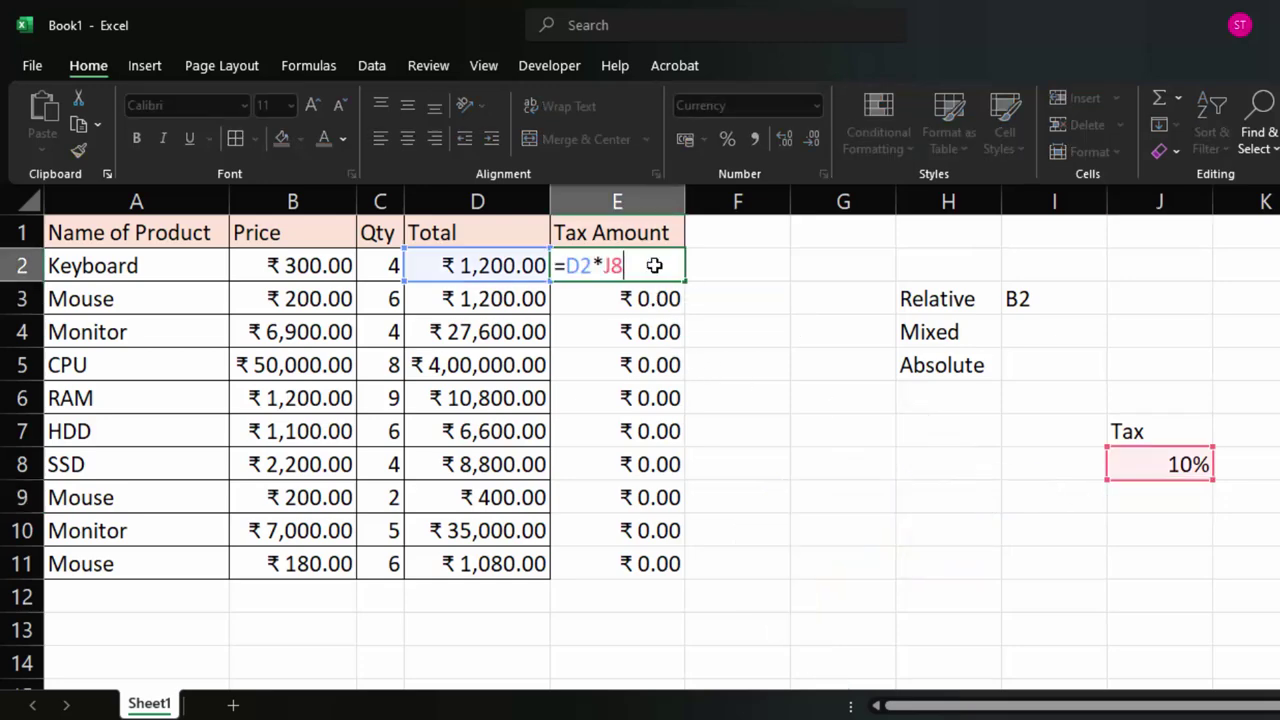
key("Return")
key("F2")
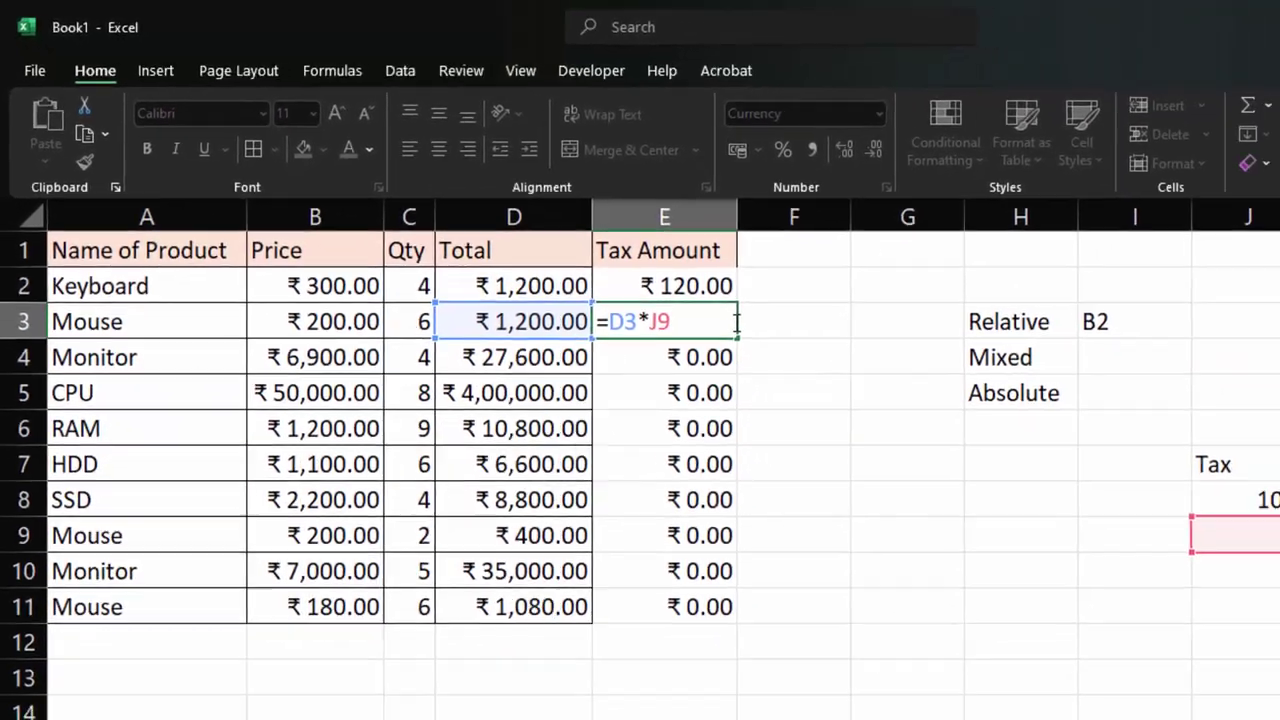
key("Return")
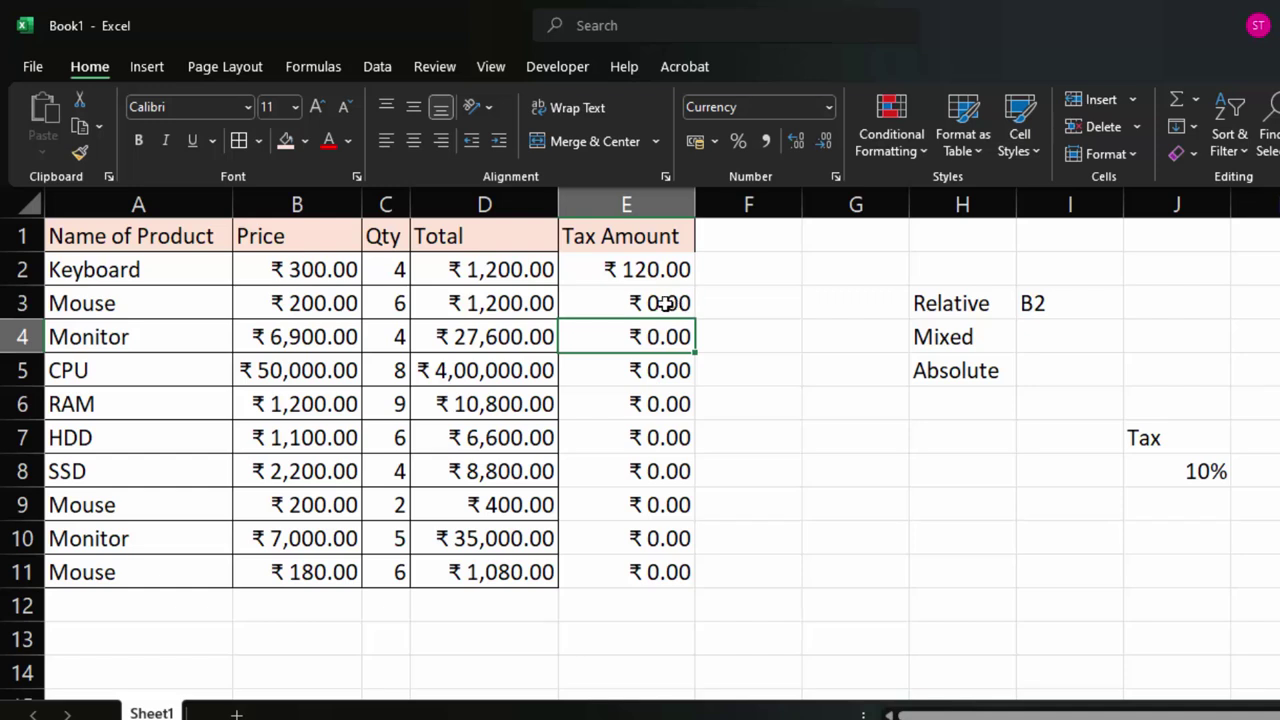
left_click(624, 267)
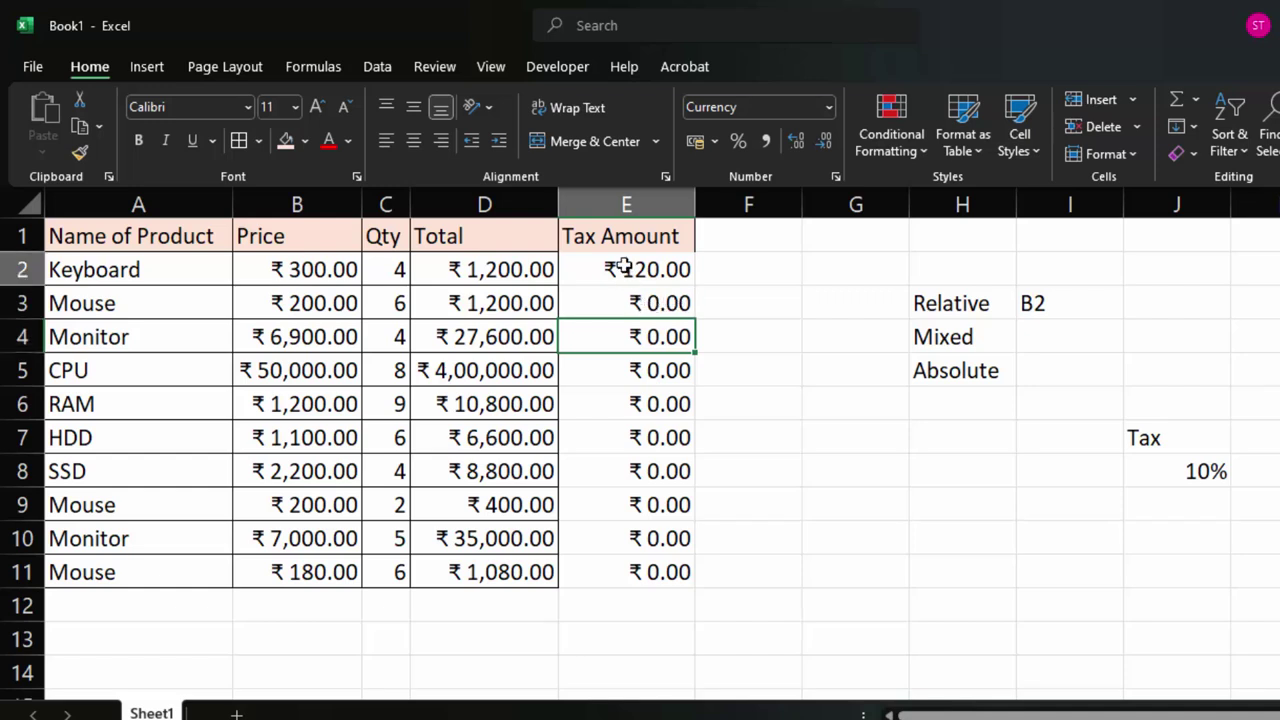
left_click(624, 267)
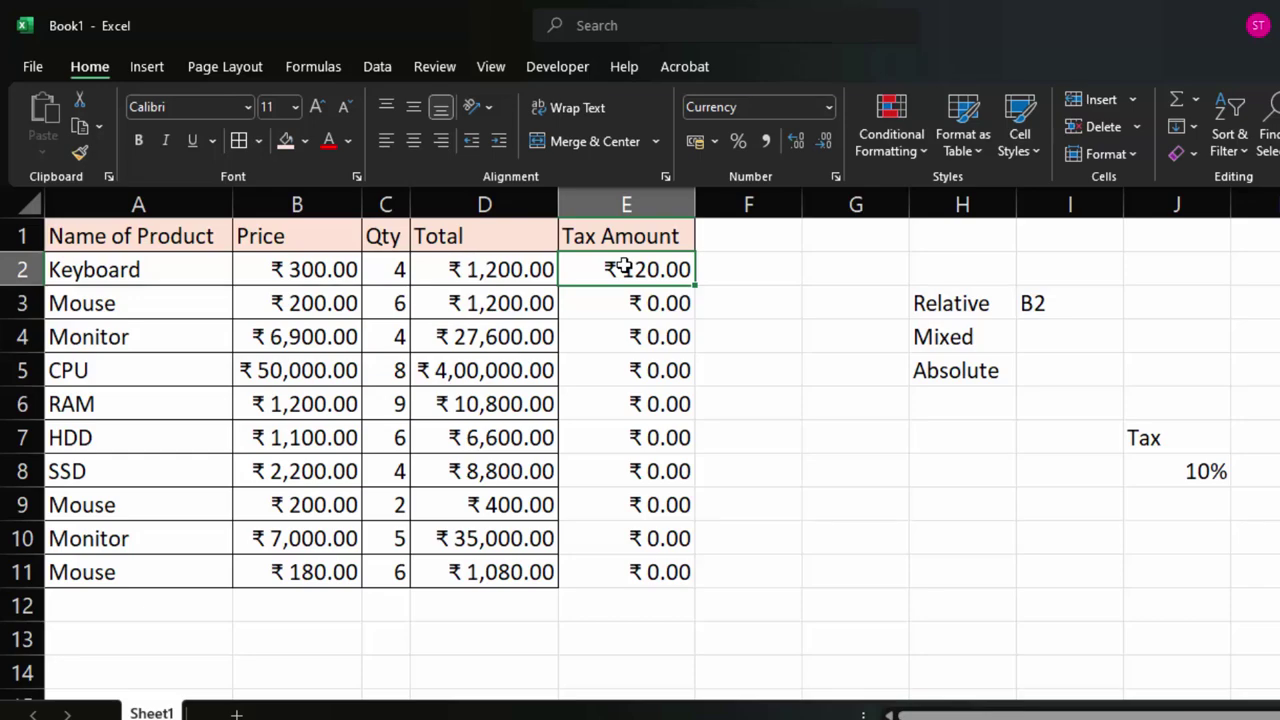
key("F2")
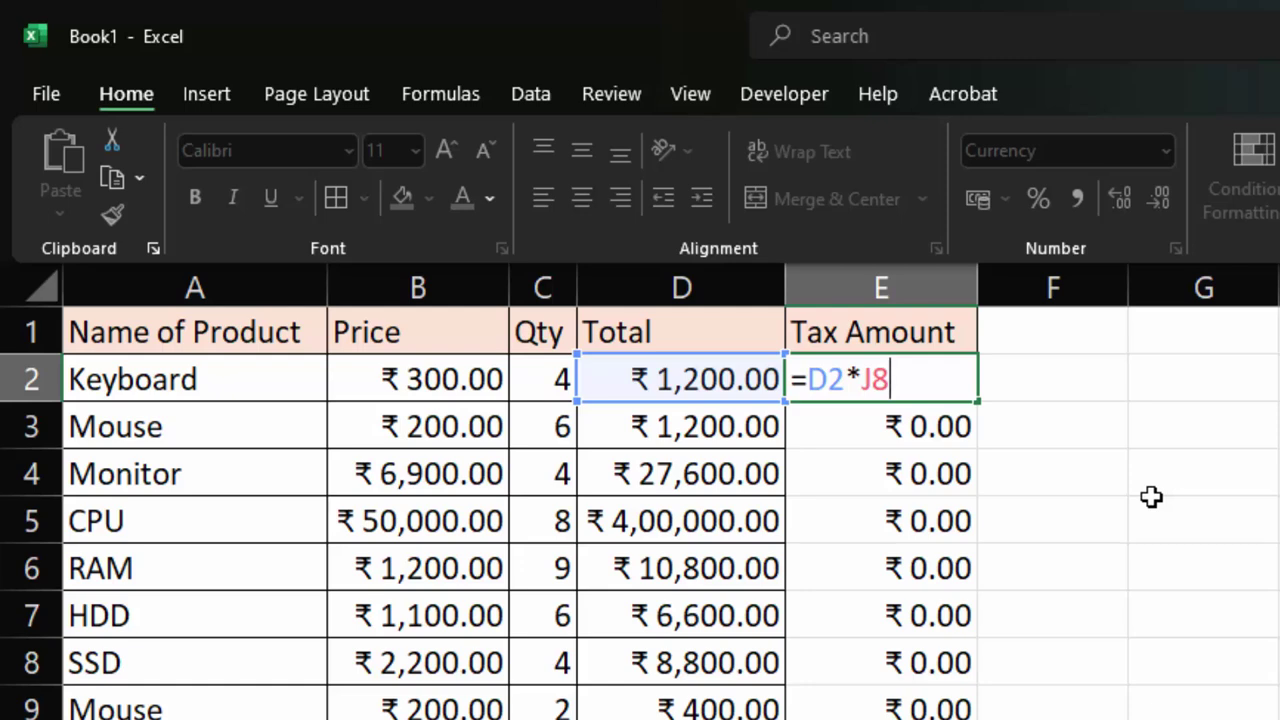
key("Return")
key("F2")
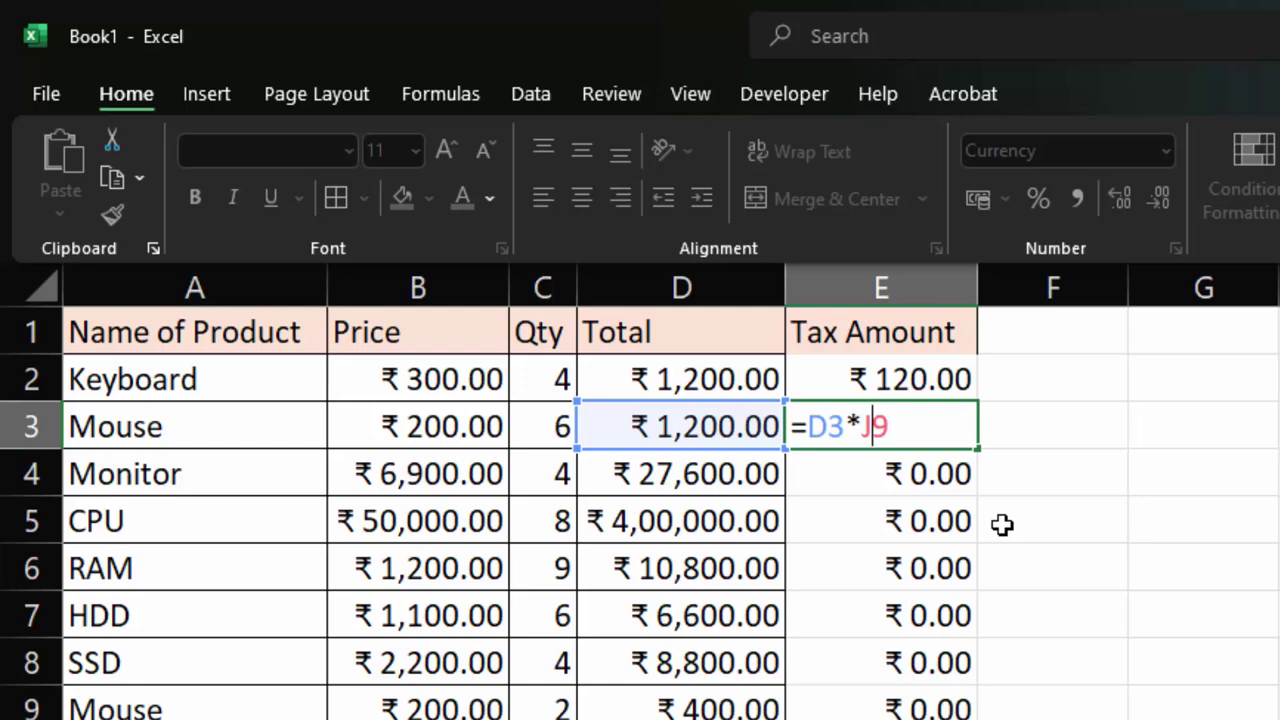
key("Return")
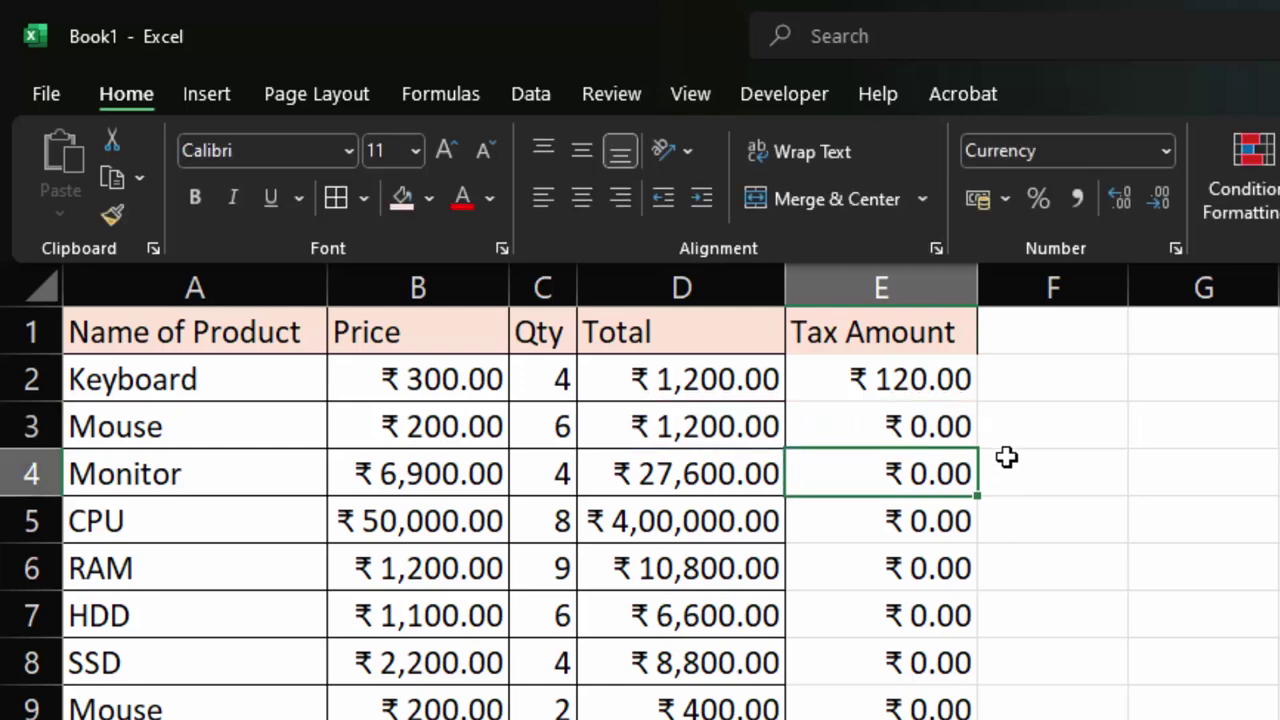
left_click(910, 367)
Change E2's formula to =D2*J$8 so the tax-rate row stays fixed.
double_click(913, 367)
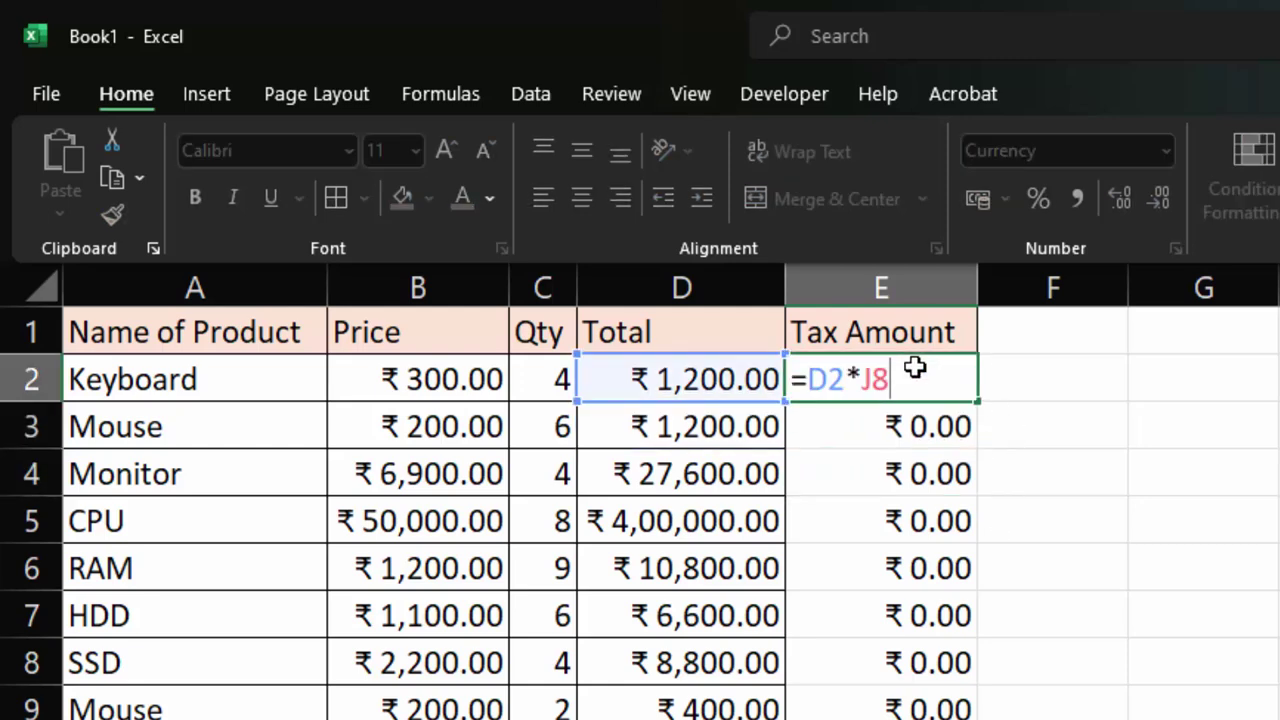
left_click(872, 398)
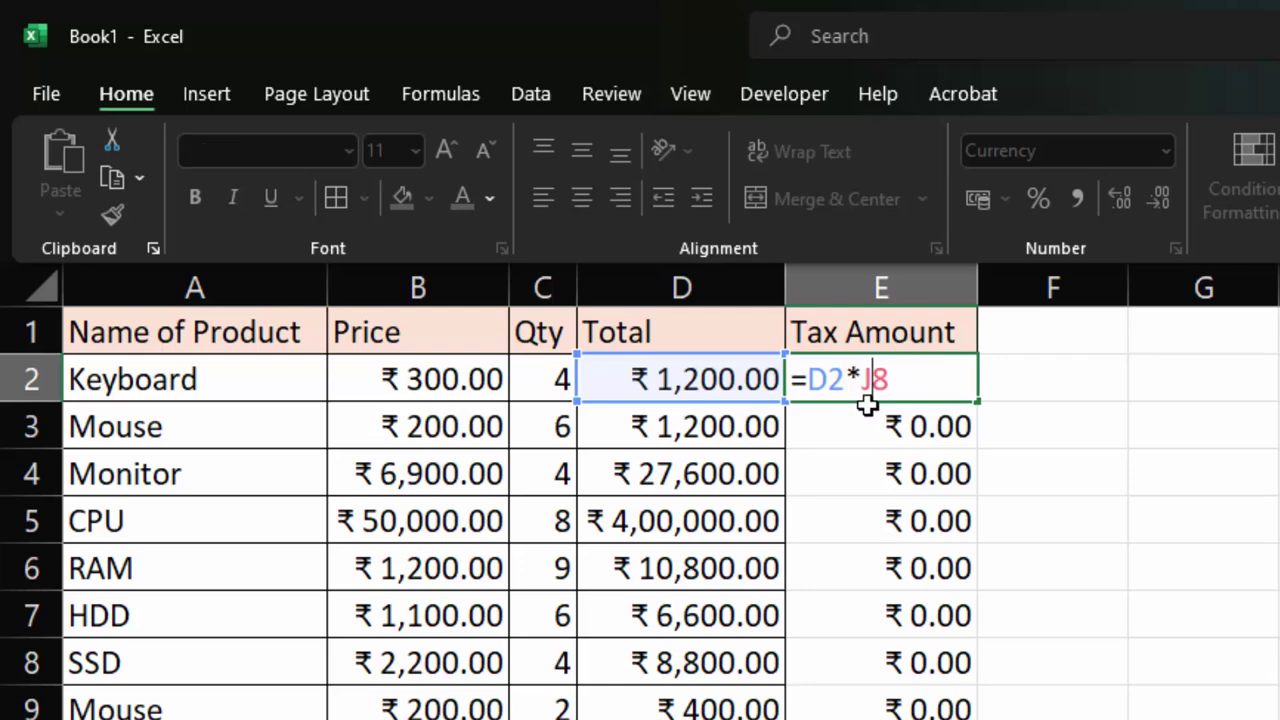
type("$")
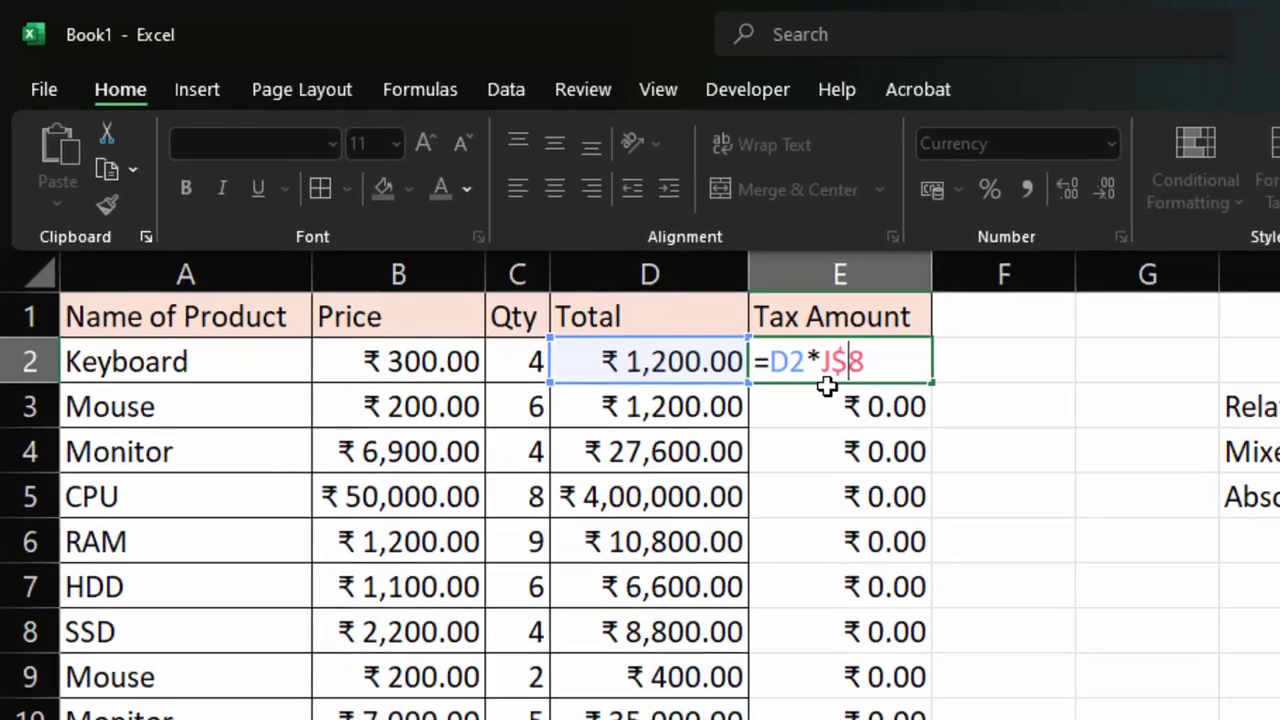
key("Return")
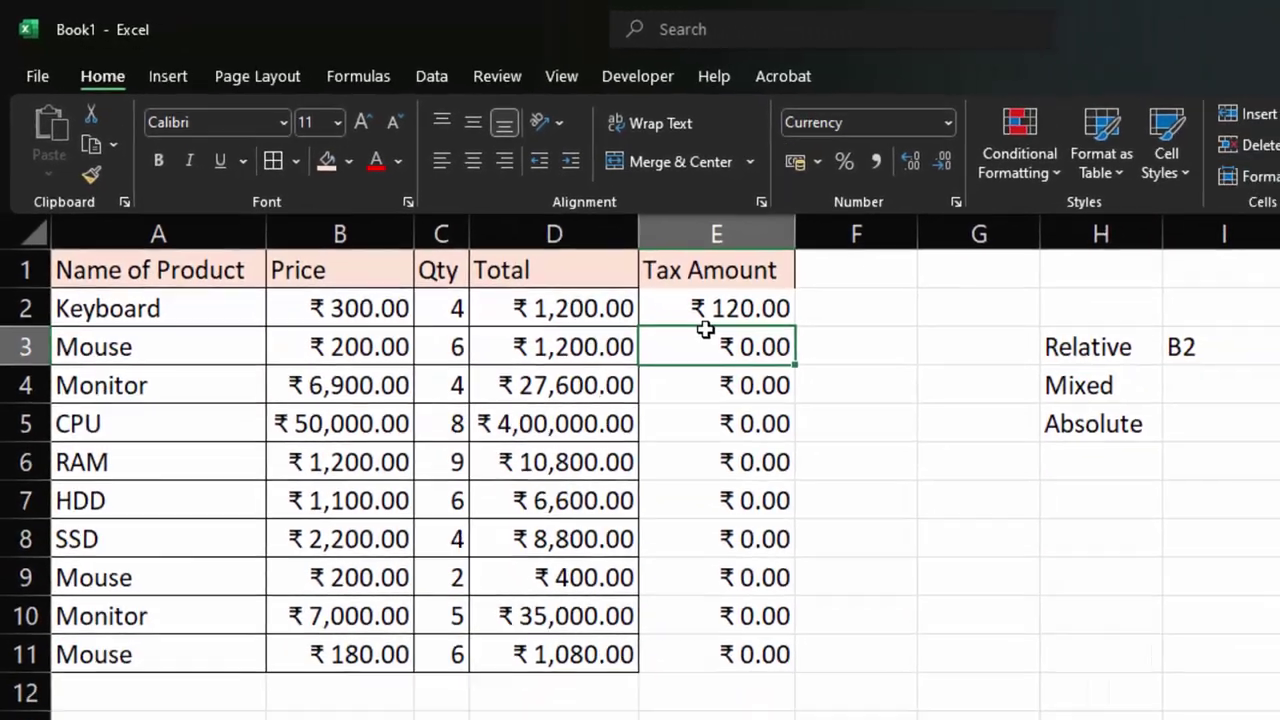
Fill the corrected tax formula down to E11 and recheck E2's formula.
left_click(625, 278)
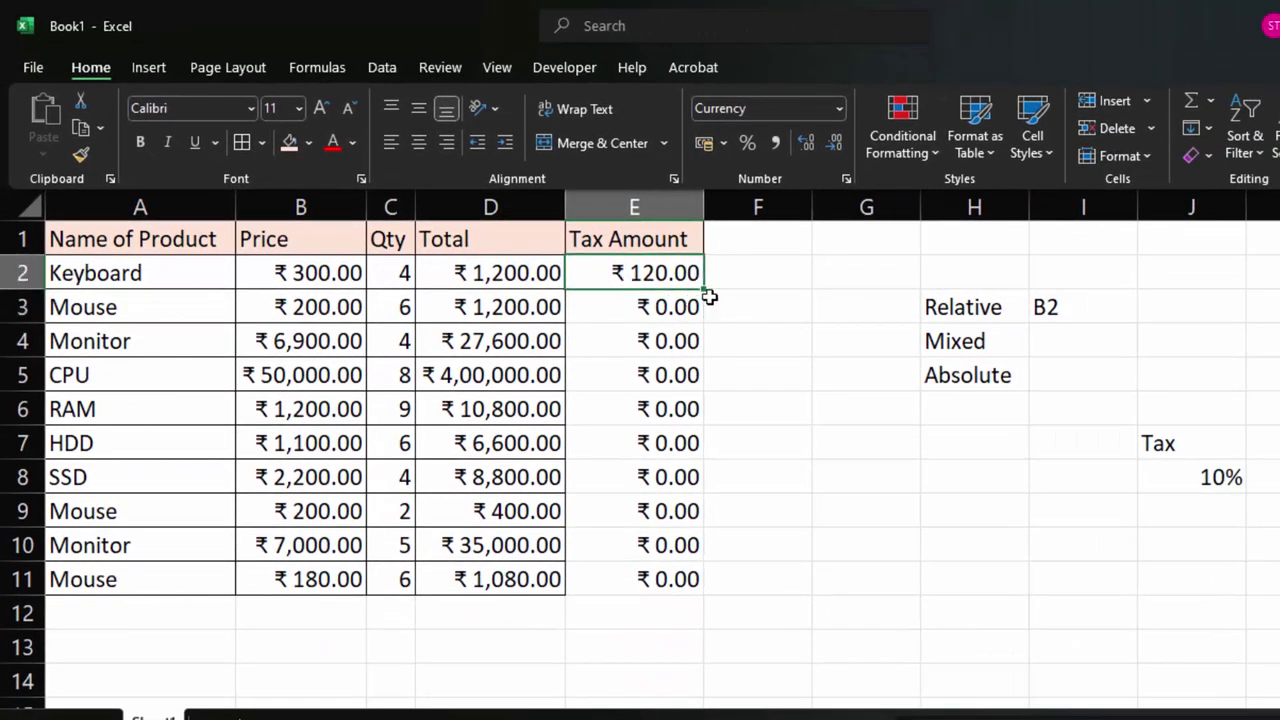
left_click_drag(703, 291, 731, 592)
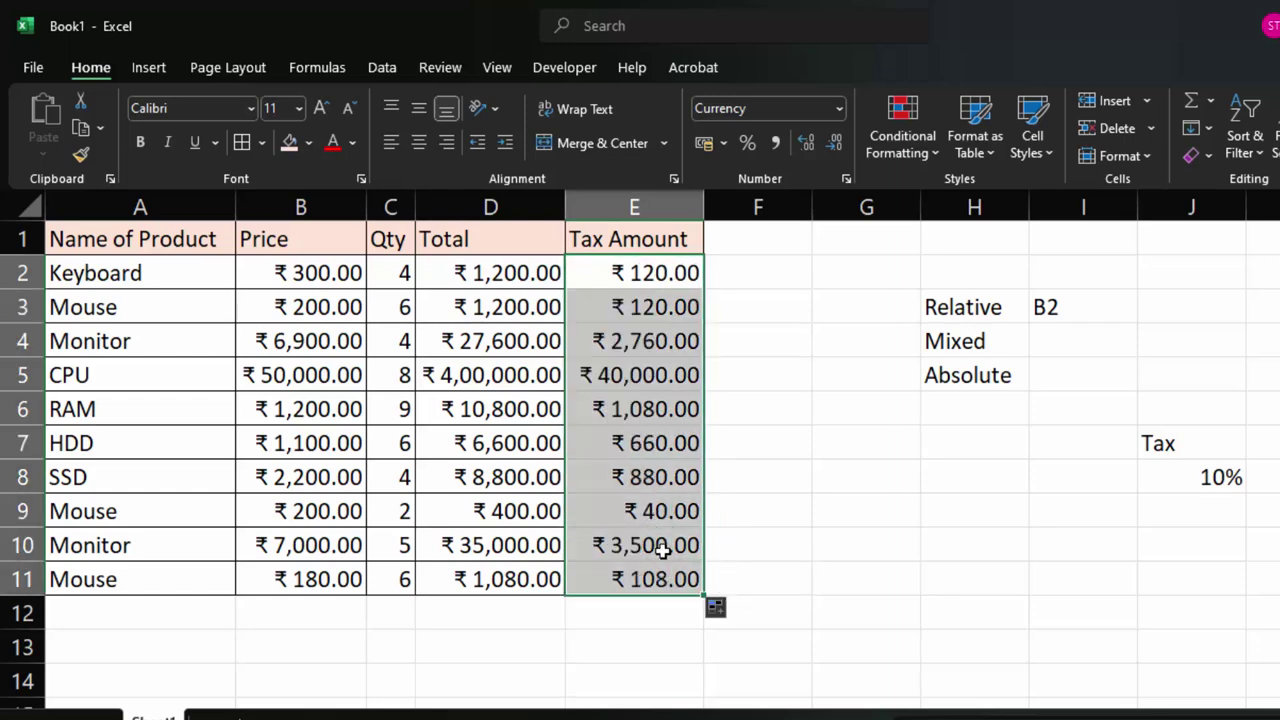
left_click(640, 275)
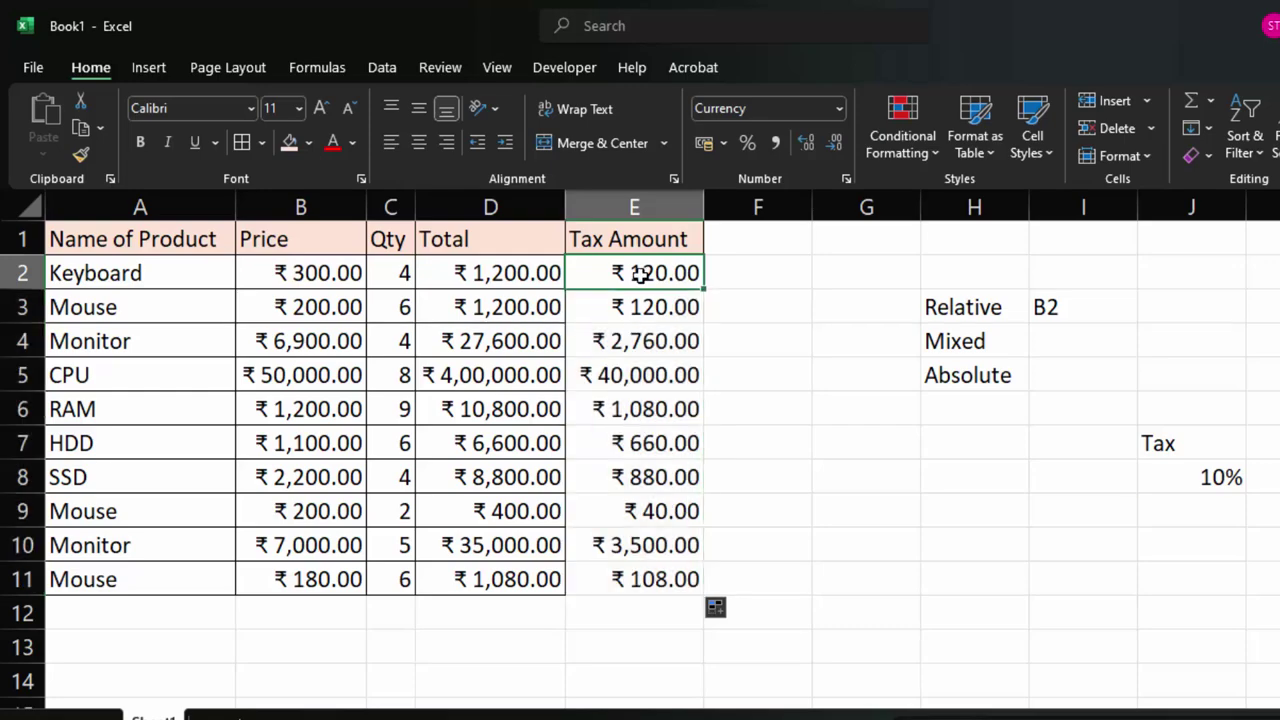
double_click(640, 275)
key("F4")
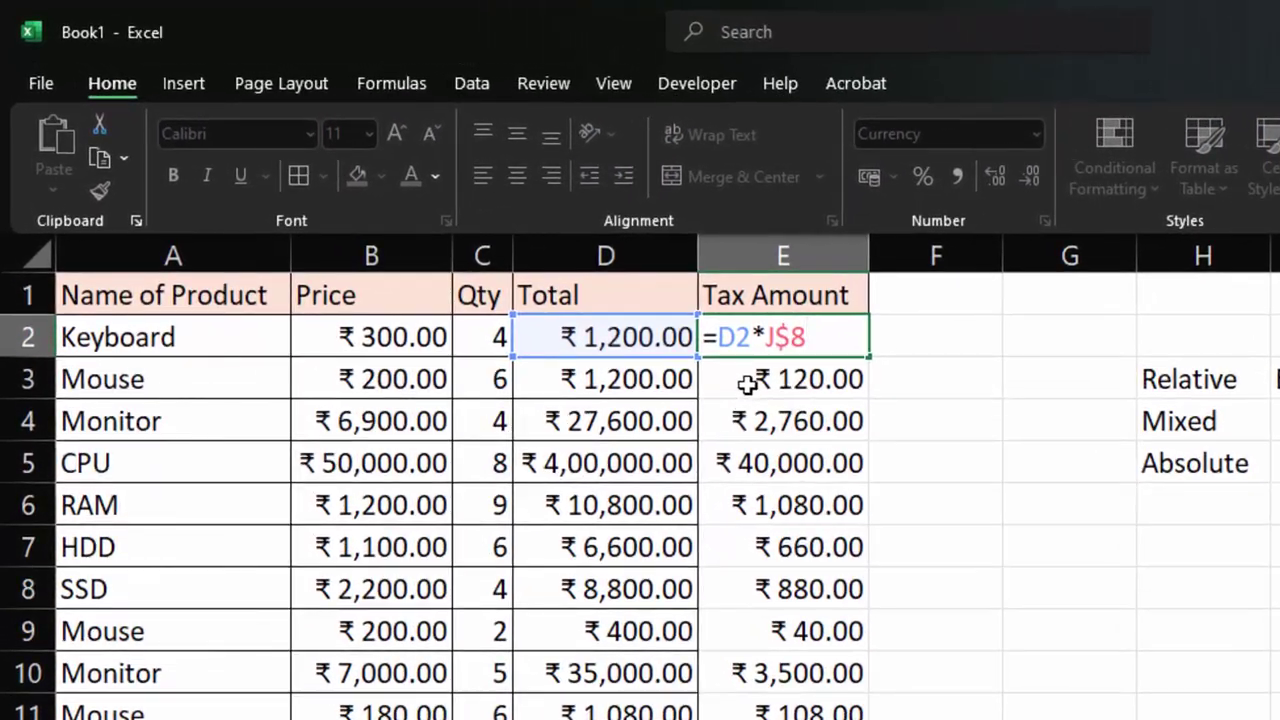
key("Return")
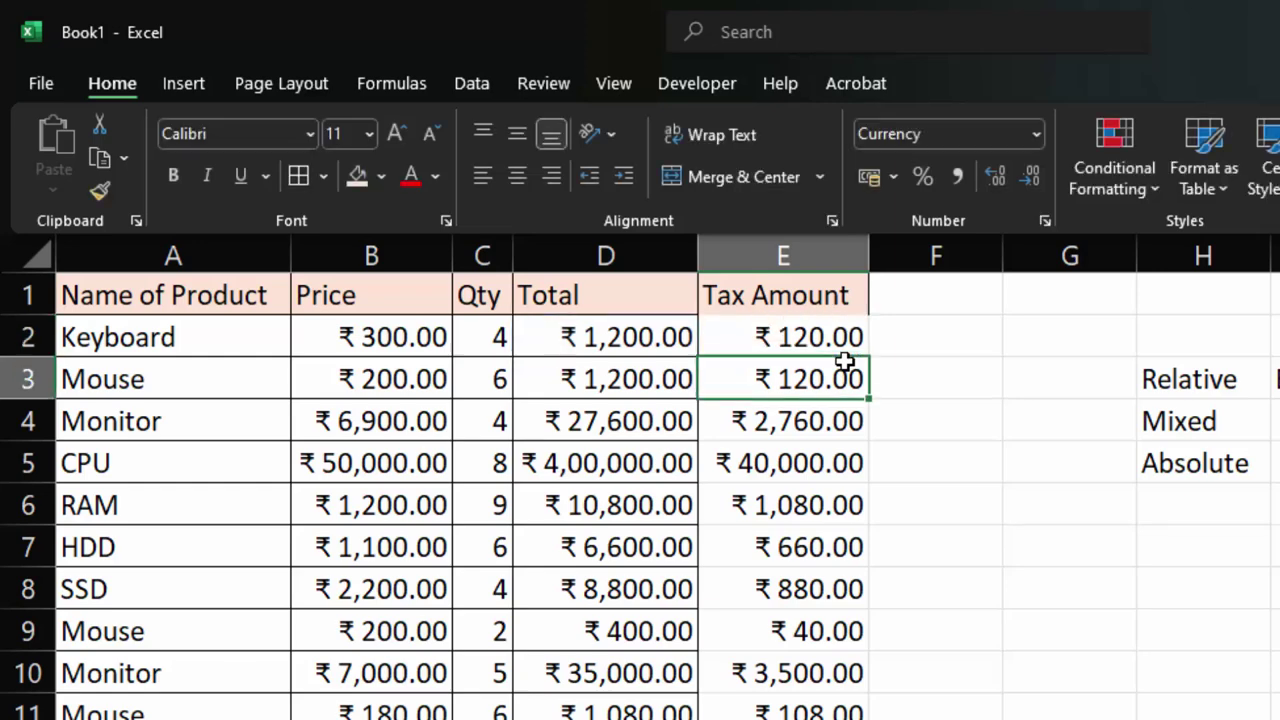
key("F2")
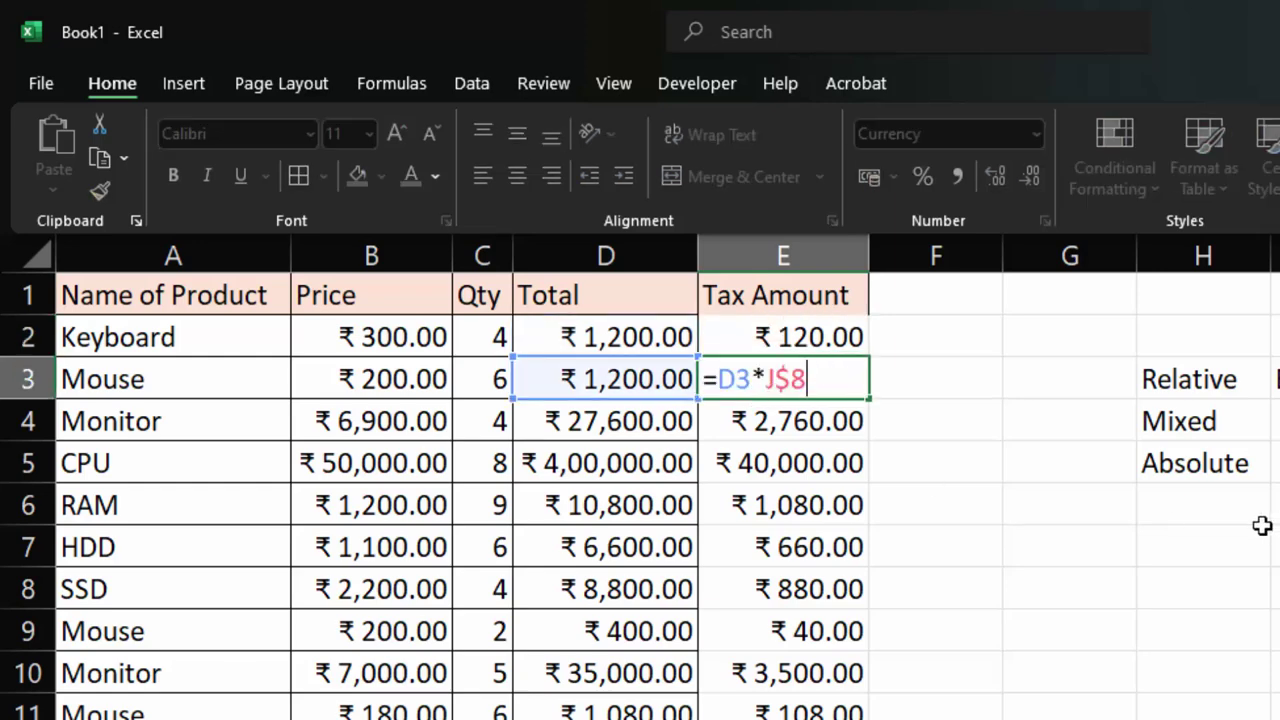
key("Return")
key("F2")
key("F2")
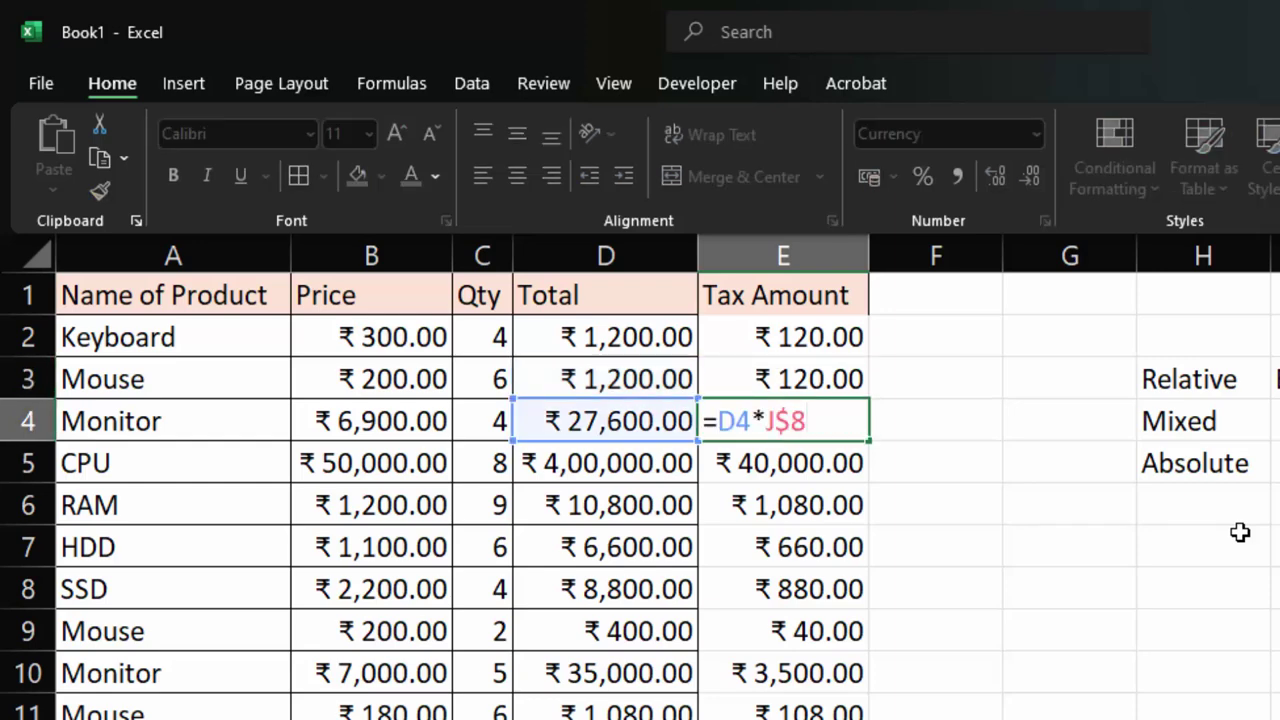
key("Return")
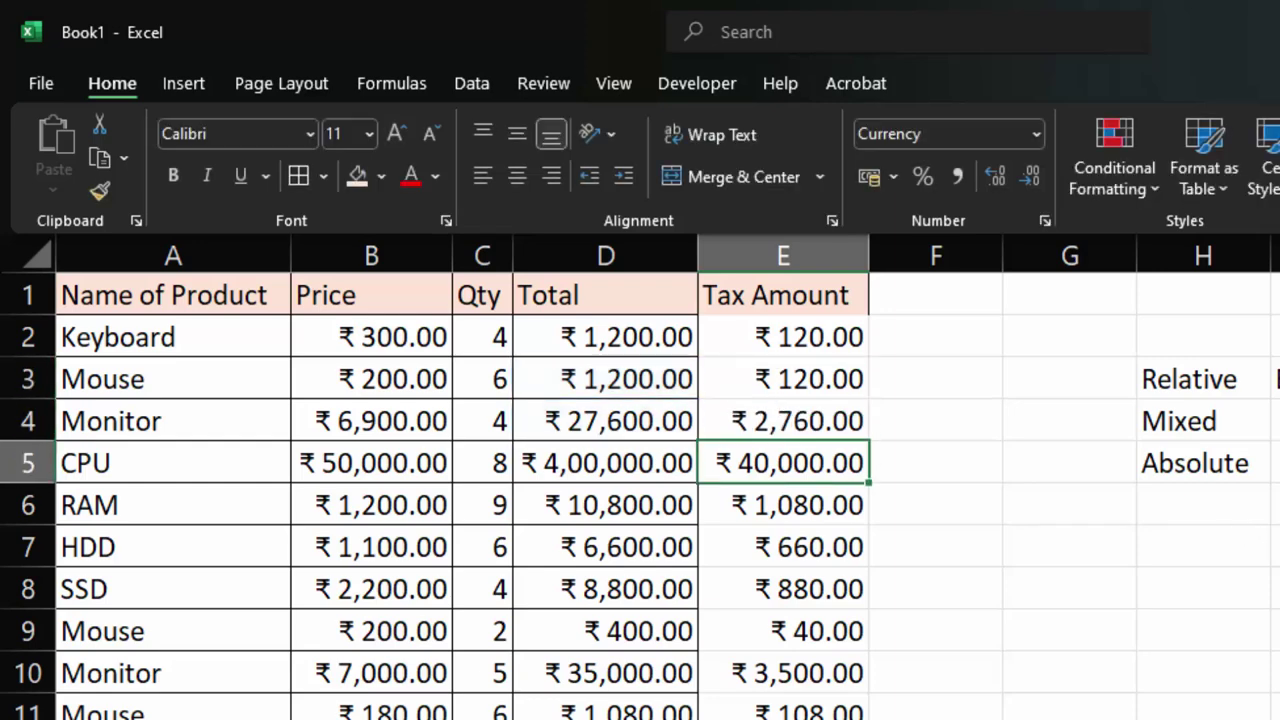
key("F2")
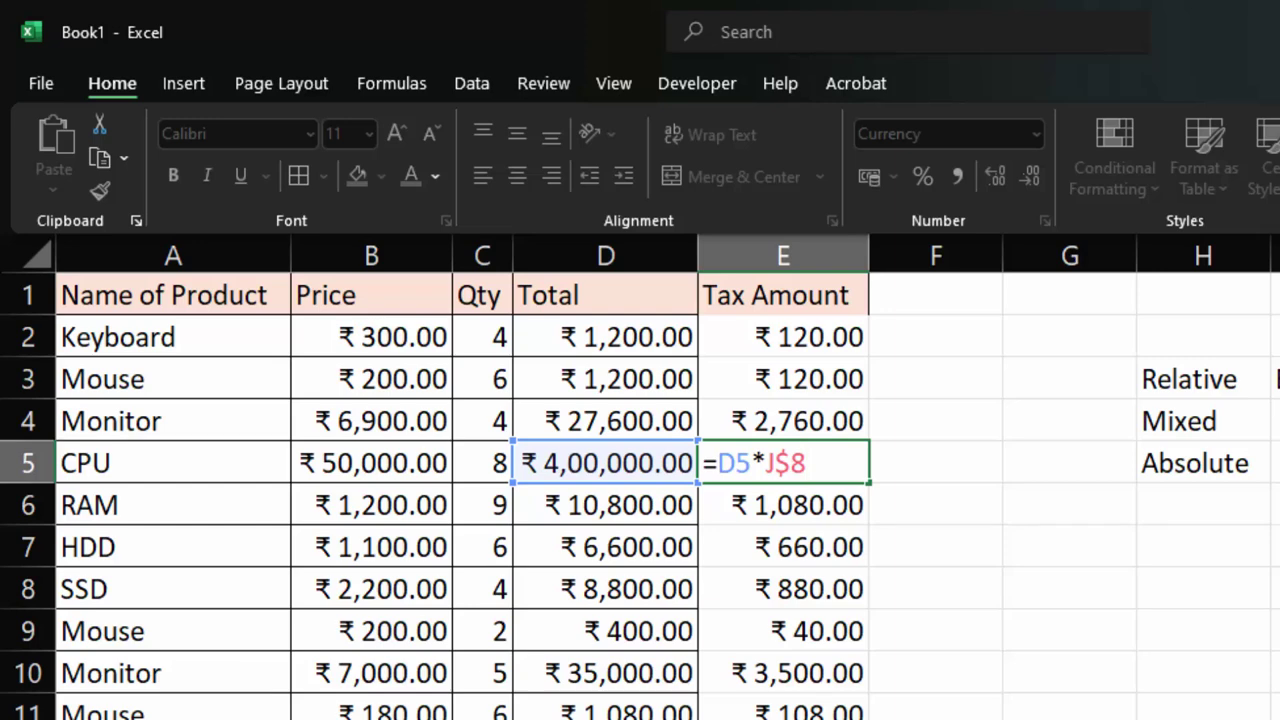
key("Return")
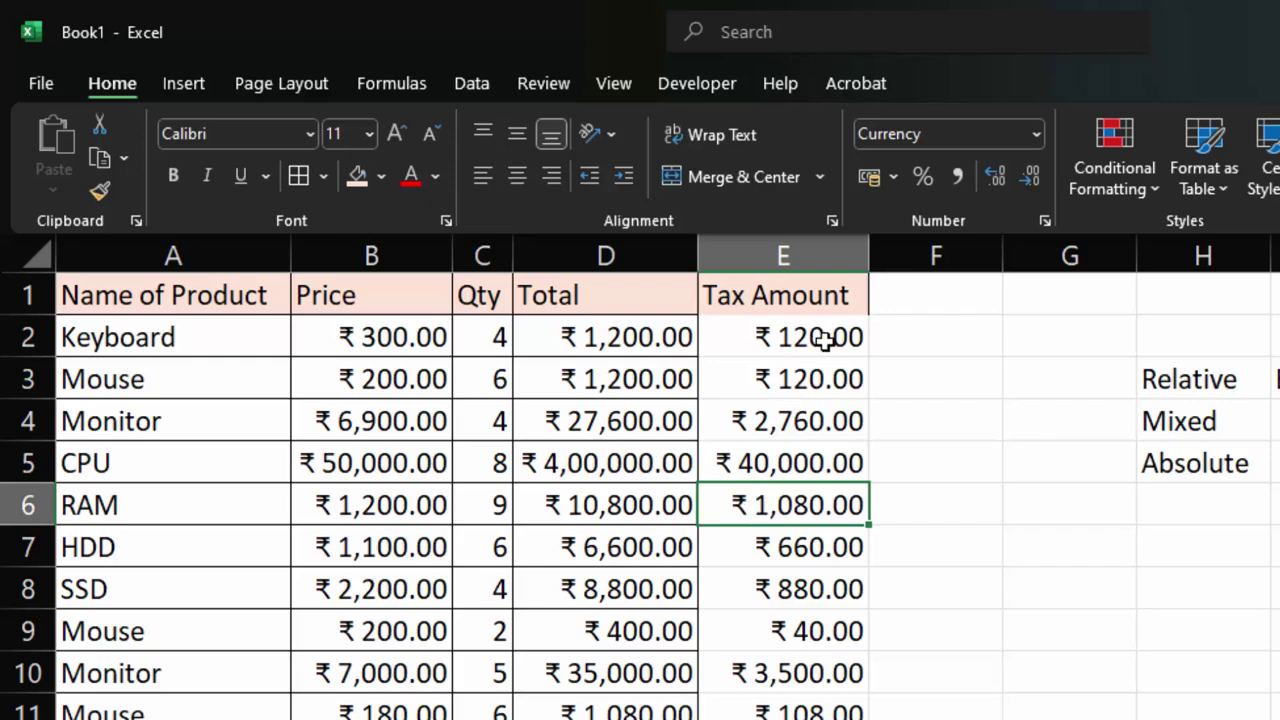
Enter J$8 beside the Mixed label as the mixed reference example.
left_click_drag(1200, 388, 1197, 408)
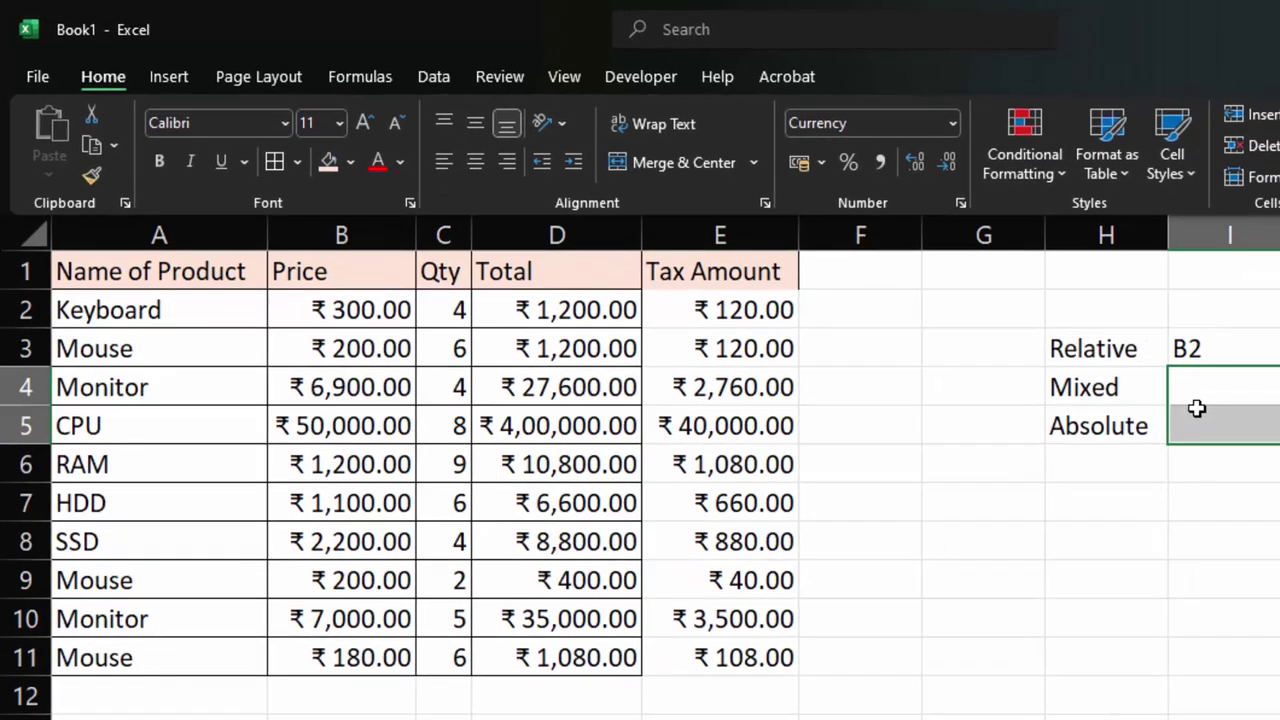
left_click(1060, 345)
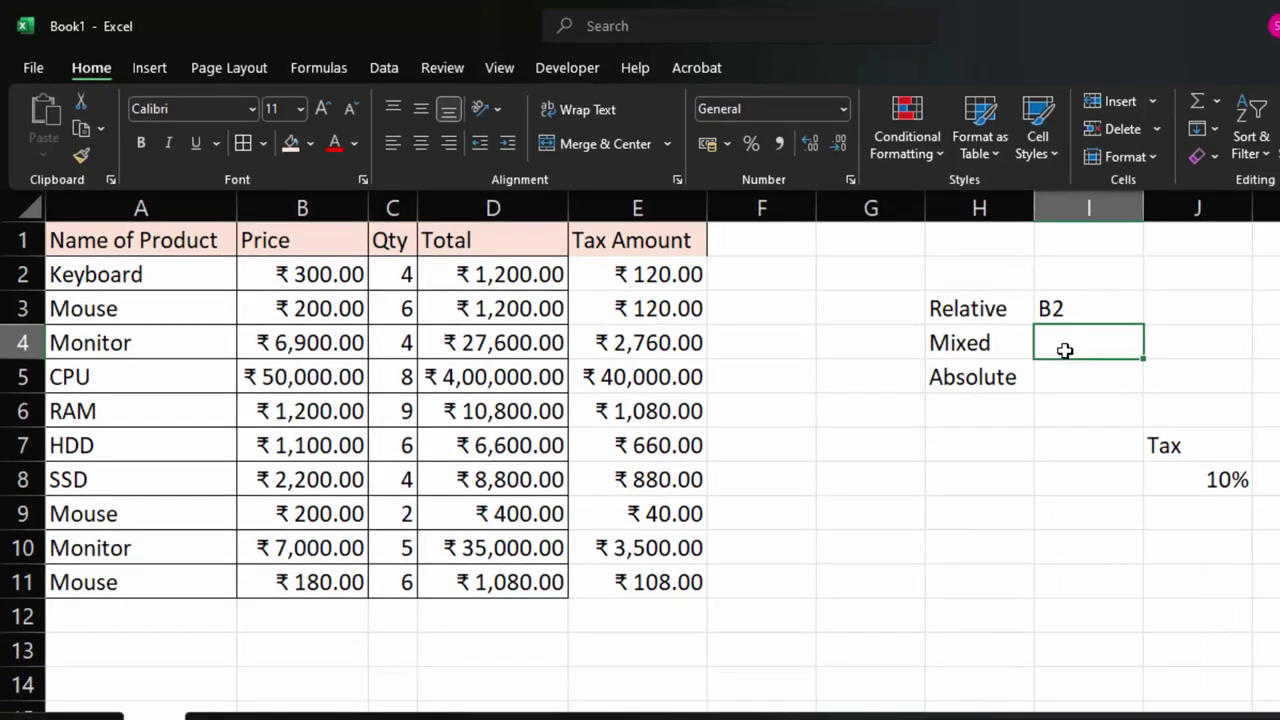
type("J")
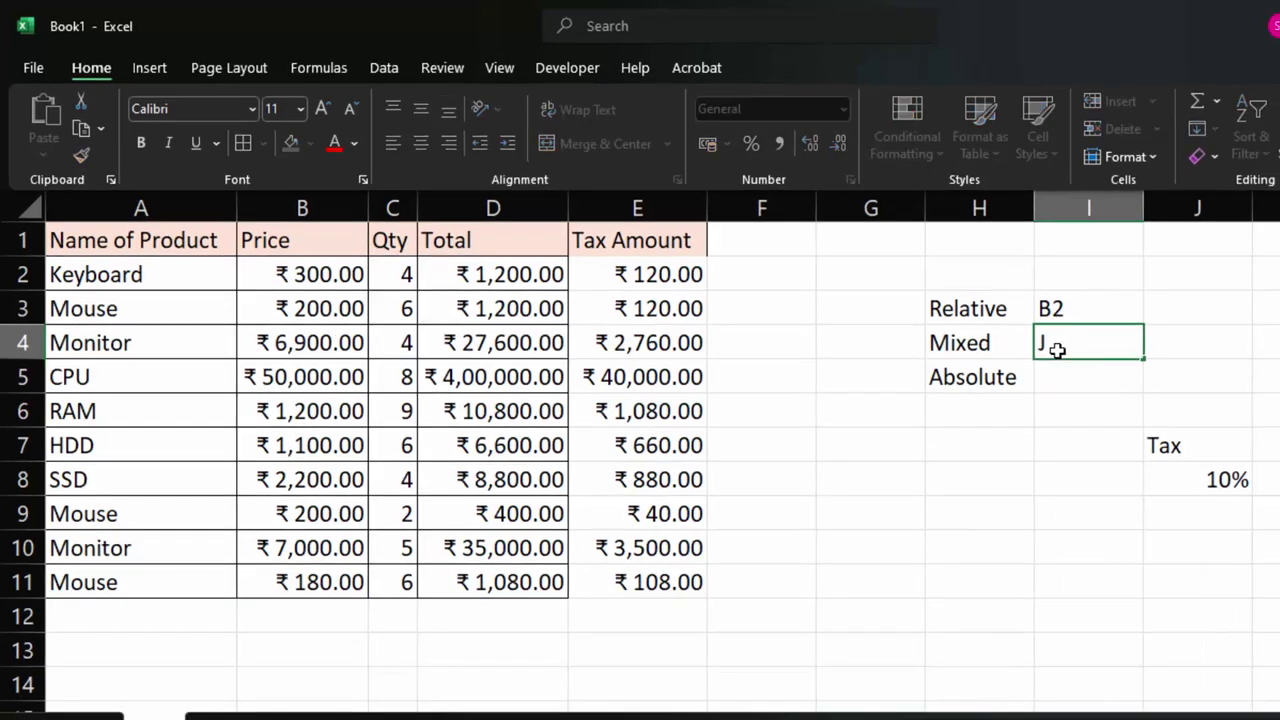
type("$8")
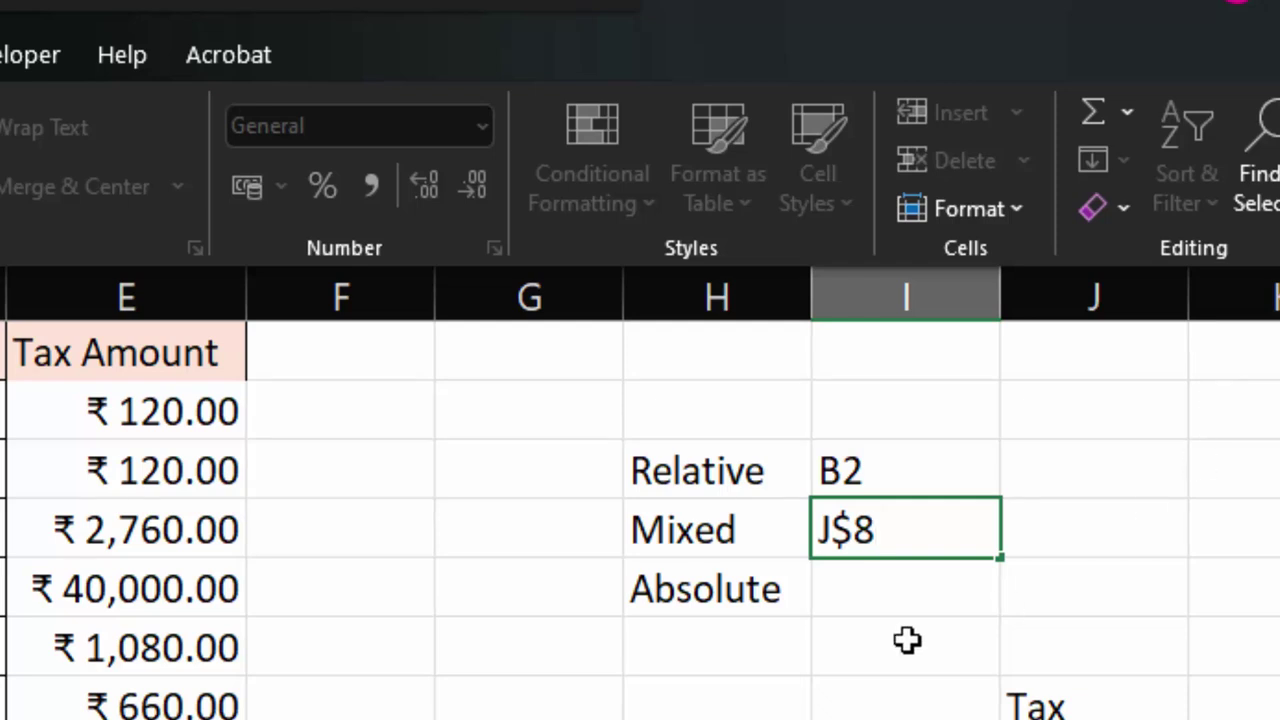
left_click(906, 640)
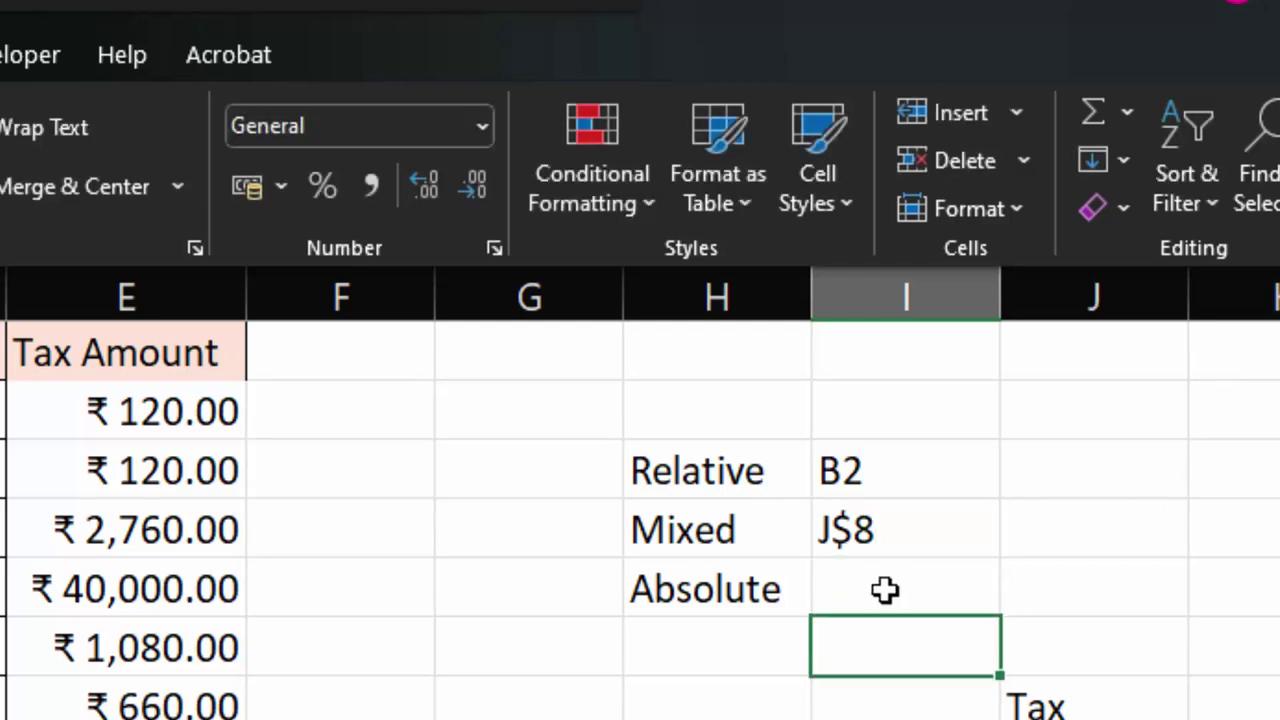
Enter $J$8 beside the Absolute label as the absolute reference example.
left_click(900, 536)
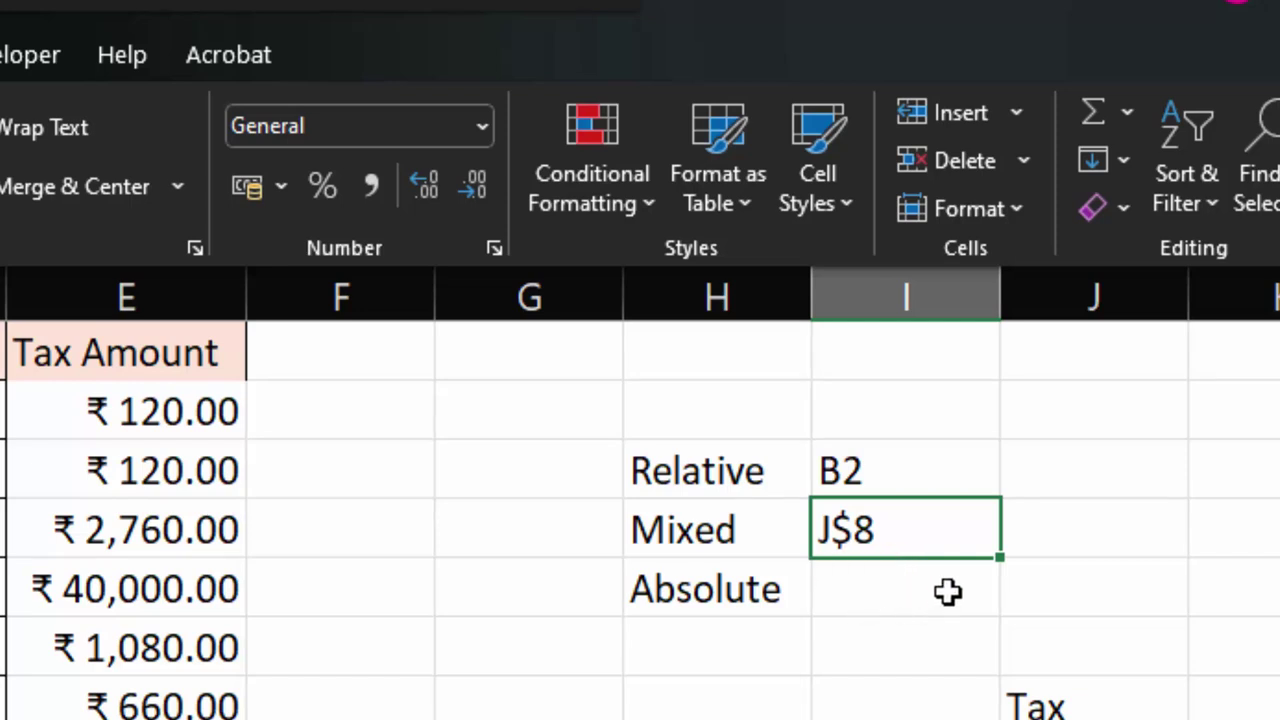
left_click(912, 588)
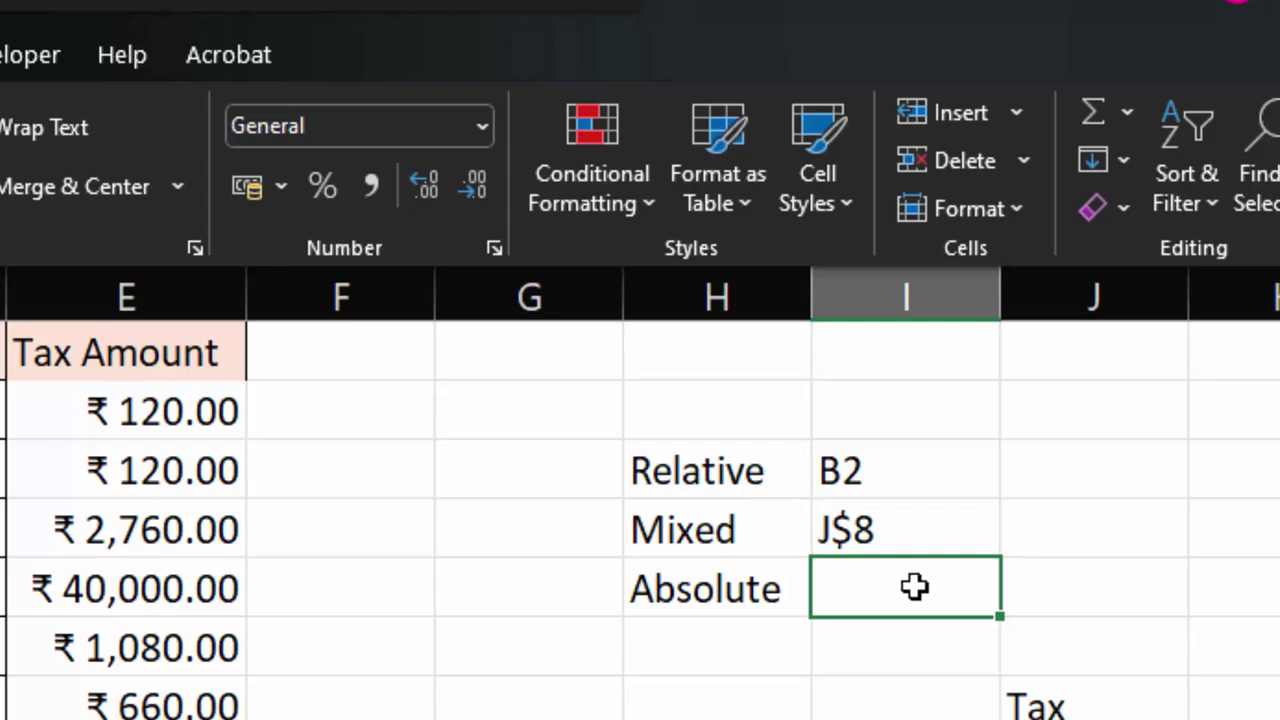
type("$J")
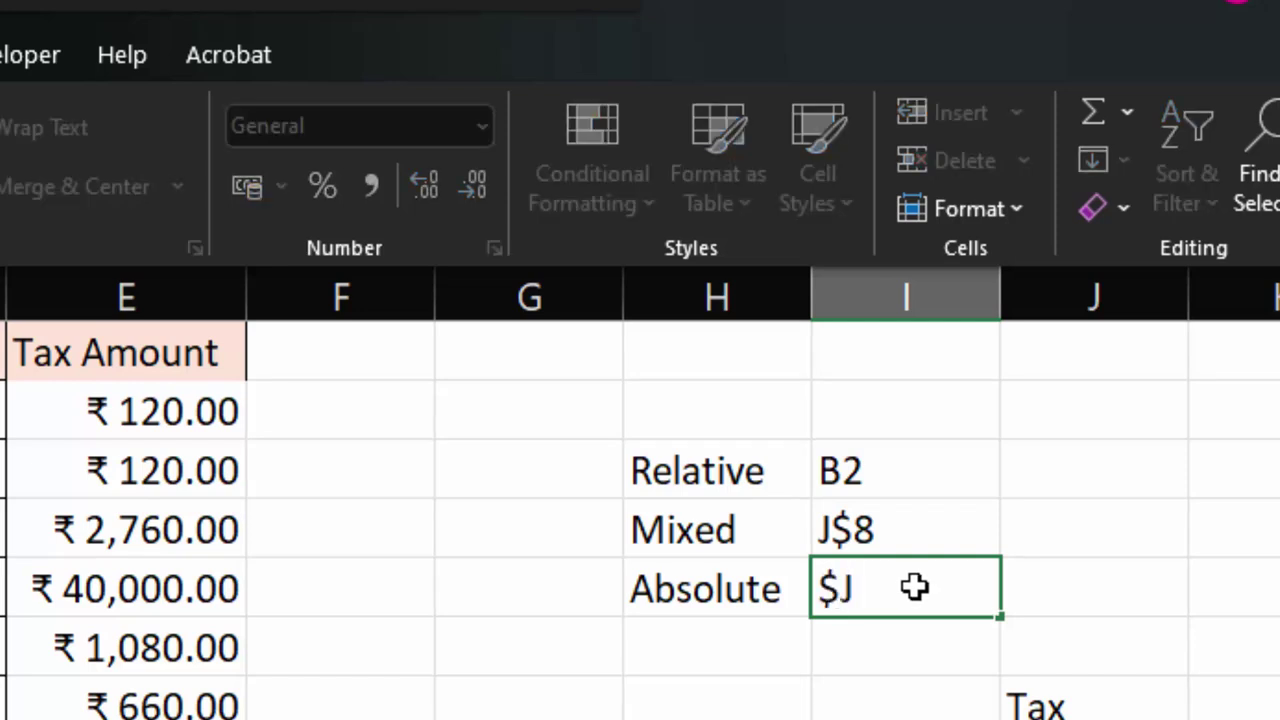
type("$8")
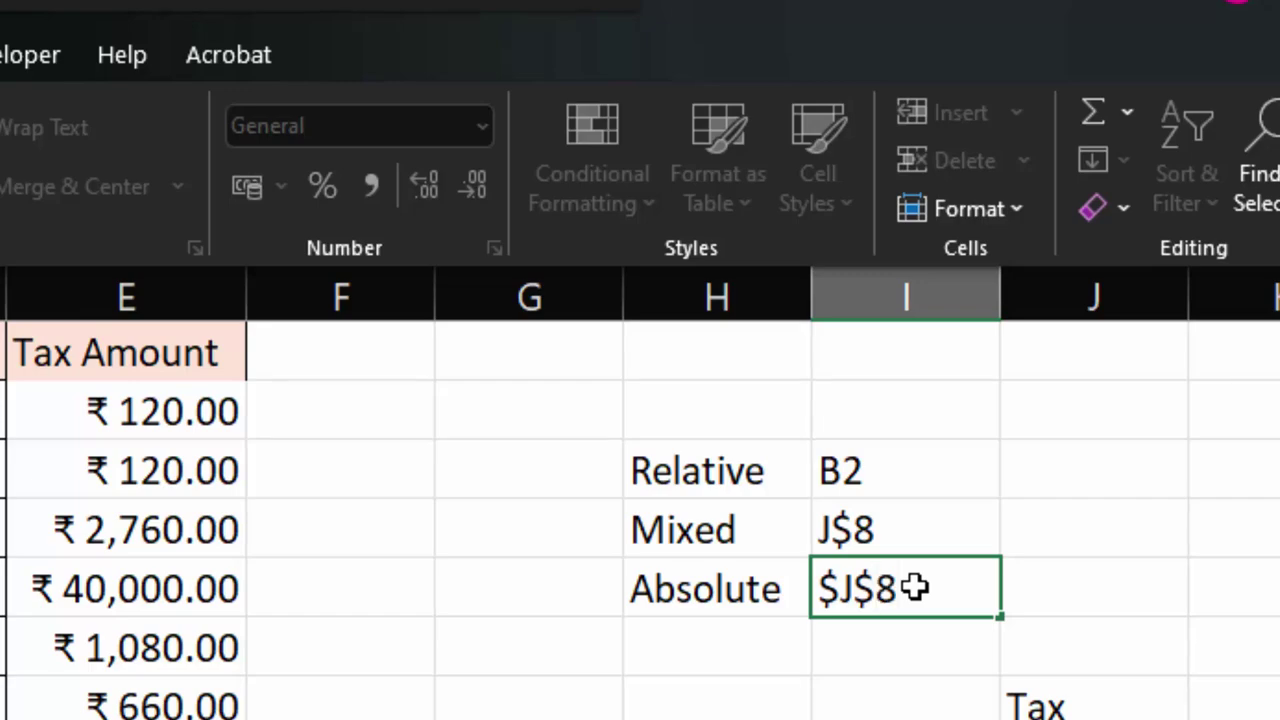
left_click(903, 654)
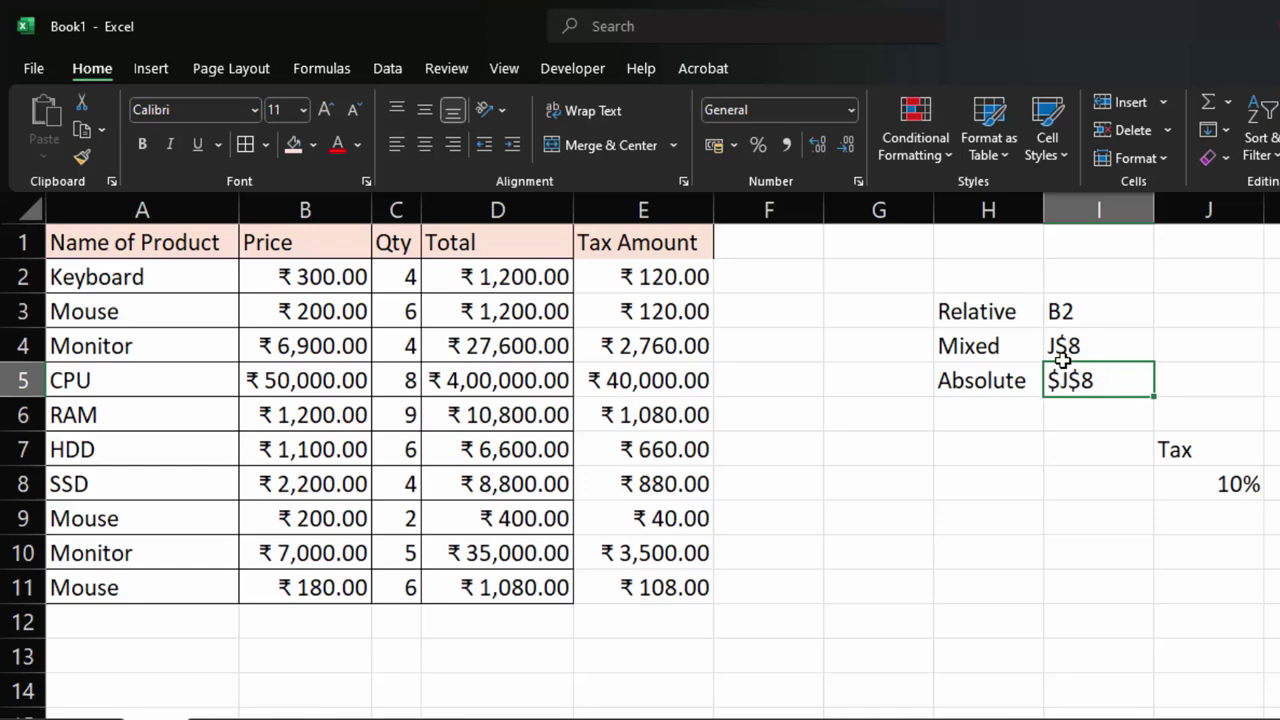
Select the product table A1:E11 with Ctrl+A and apply All Borders.
mouse_move(1100, 380)
left_mouse_down()
mouse_move(1015, 332)
mouse_move(1012, 313)
left_mouse_up()
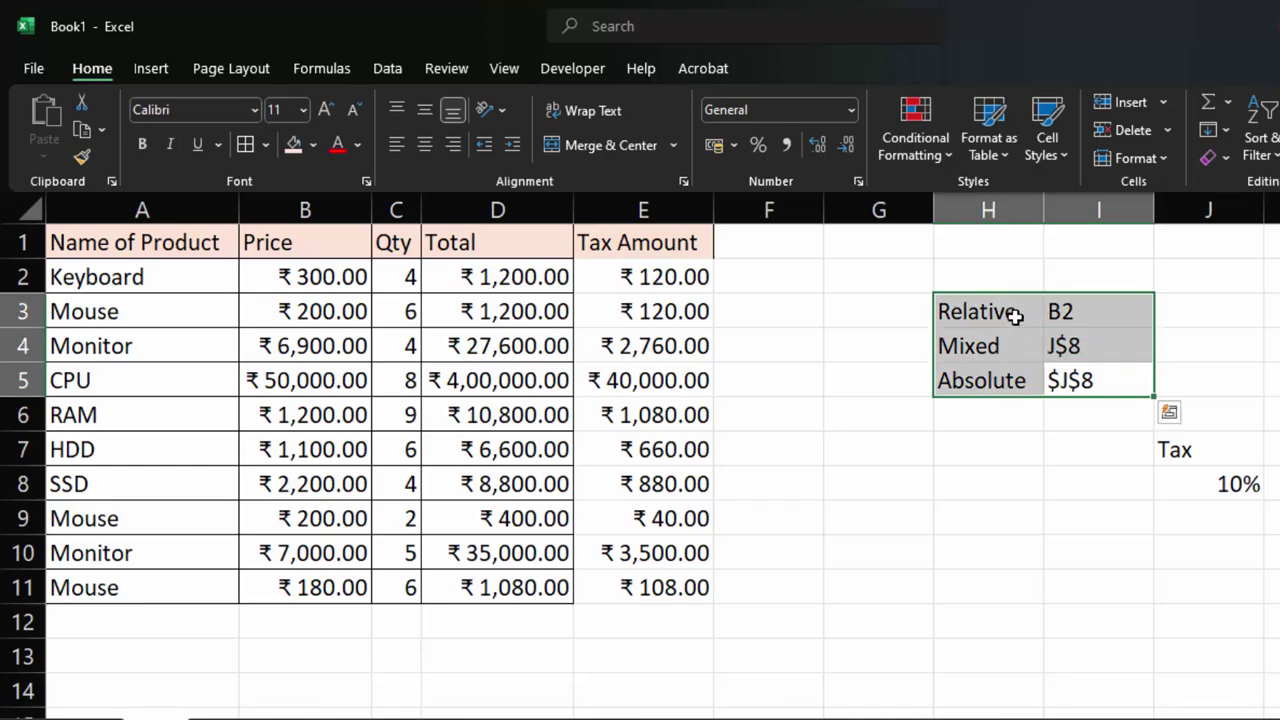
left_click(667, 333)
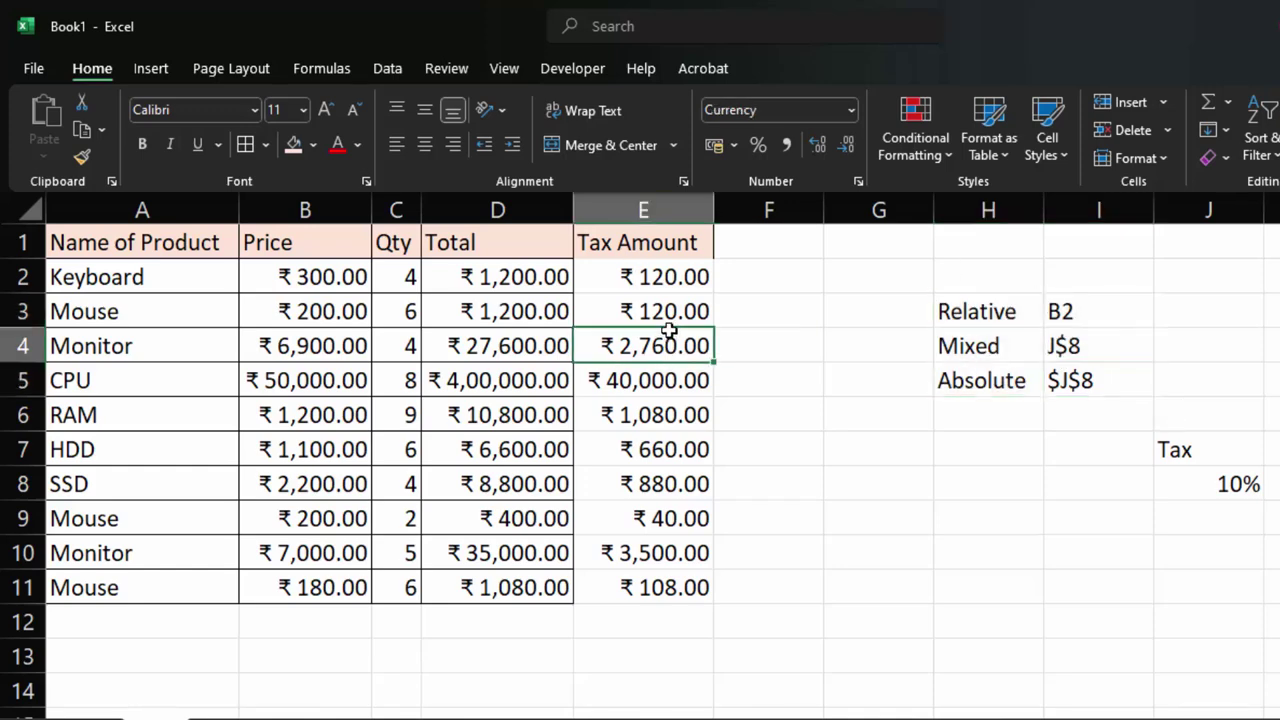
key("ctrl+a")
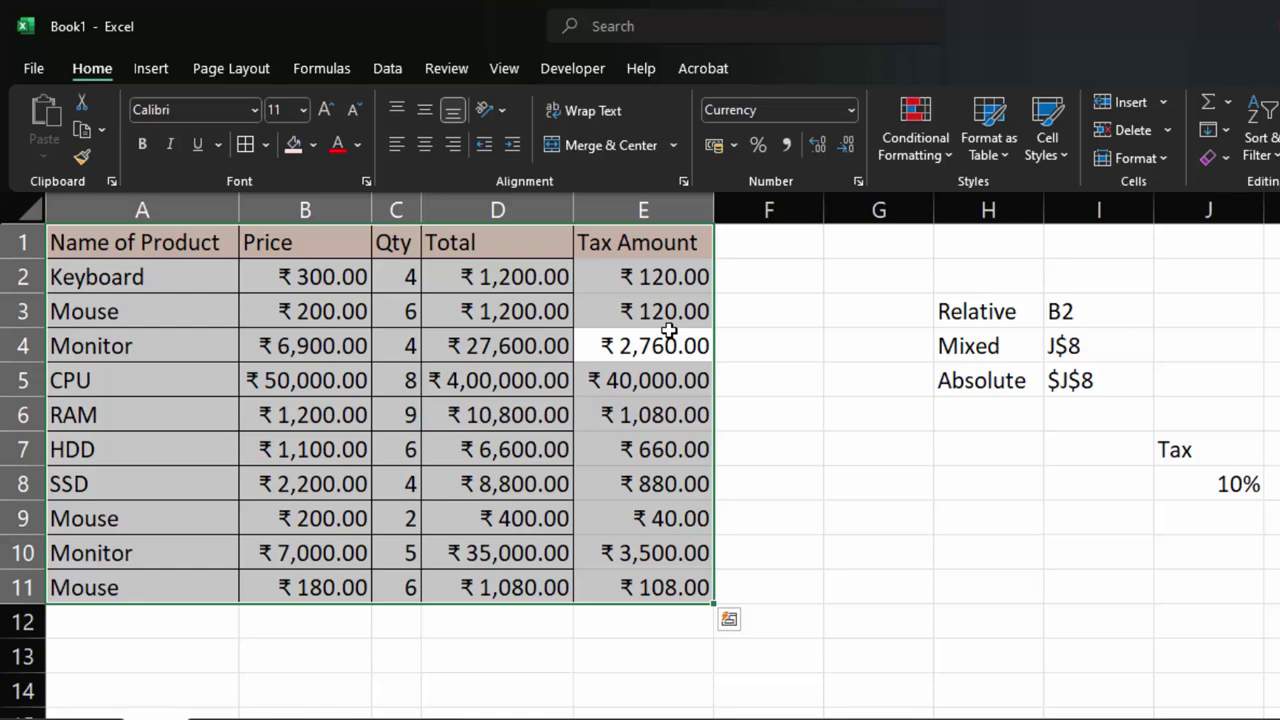
key("alt")
key("h")
key("b")
key("a")
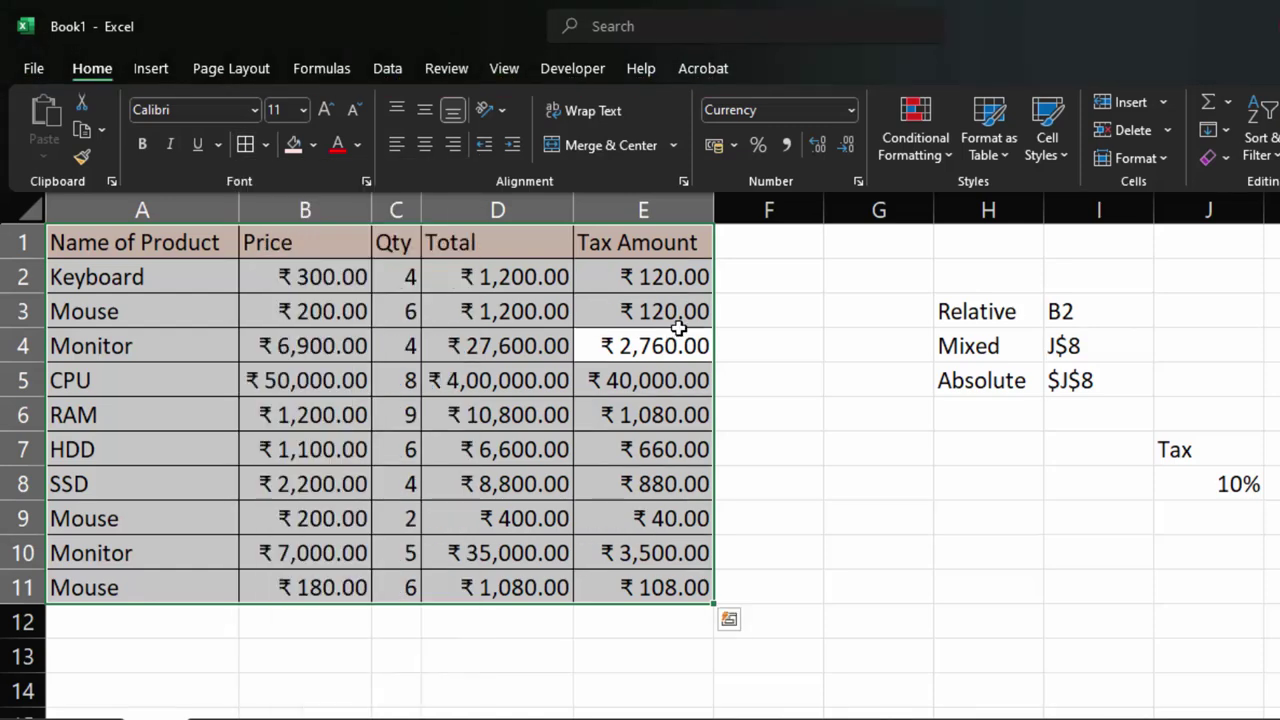
left_click(954, 491)
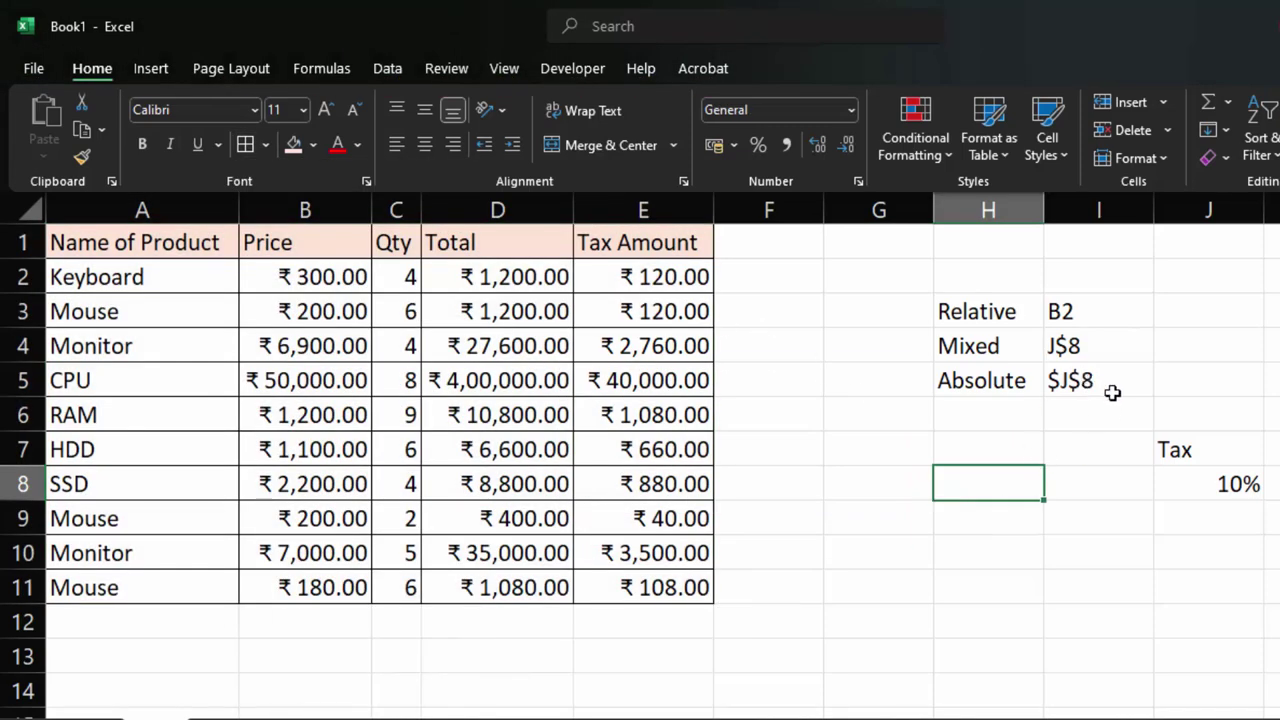